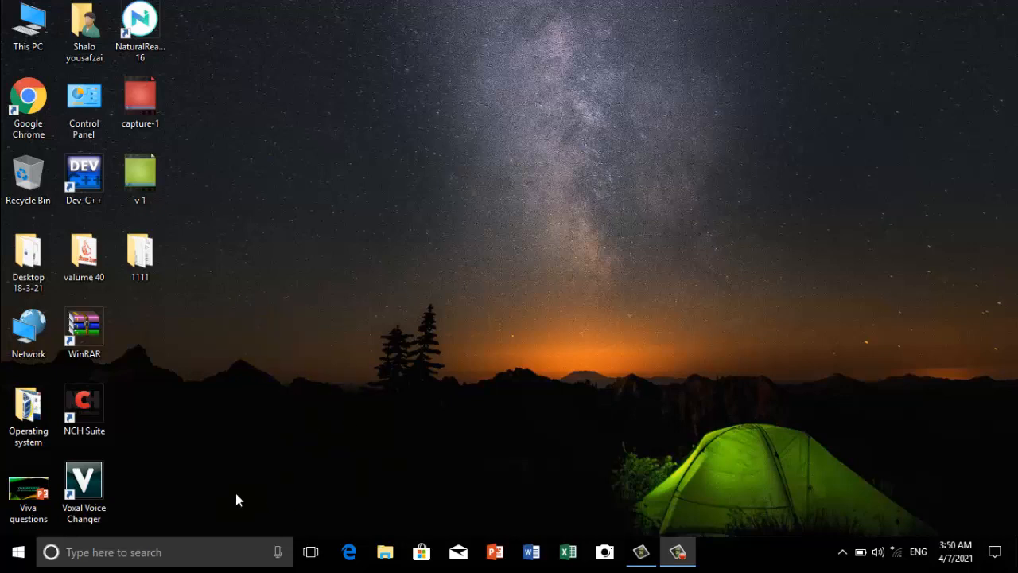
Add Access 2016 to the Start tiles next to NCH Suite and pin it to the taskbar
click(22, 554)
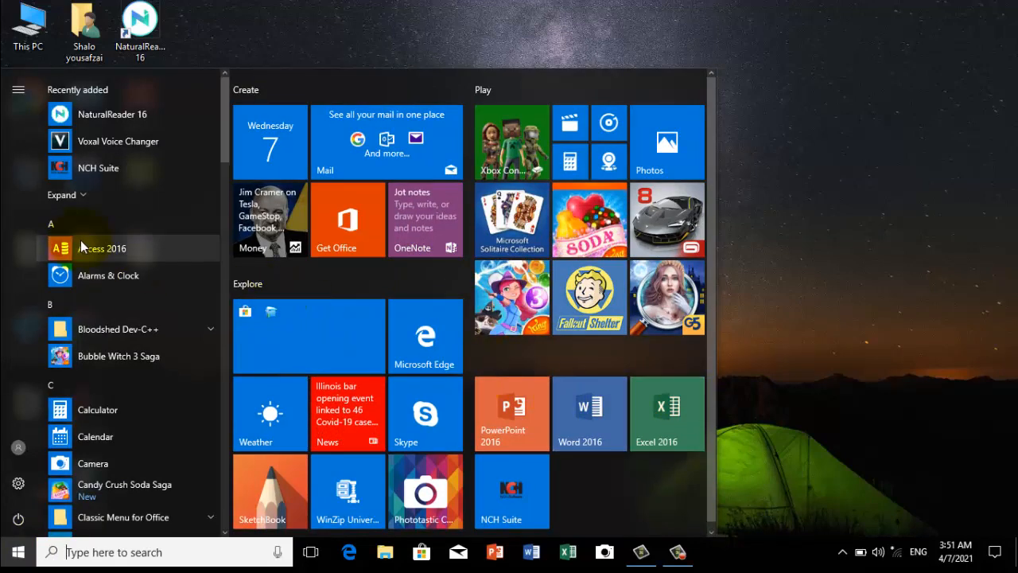
drag(83, 242, 573, 471)
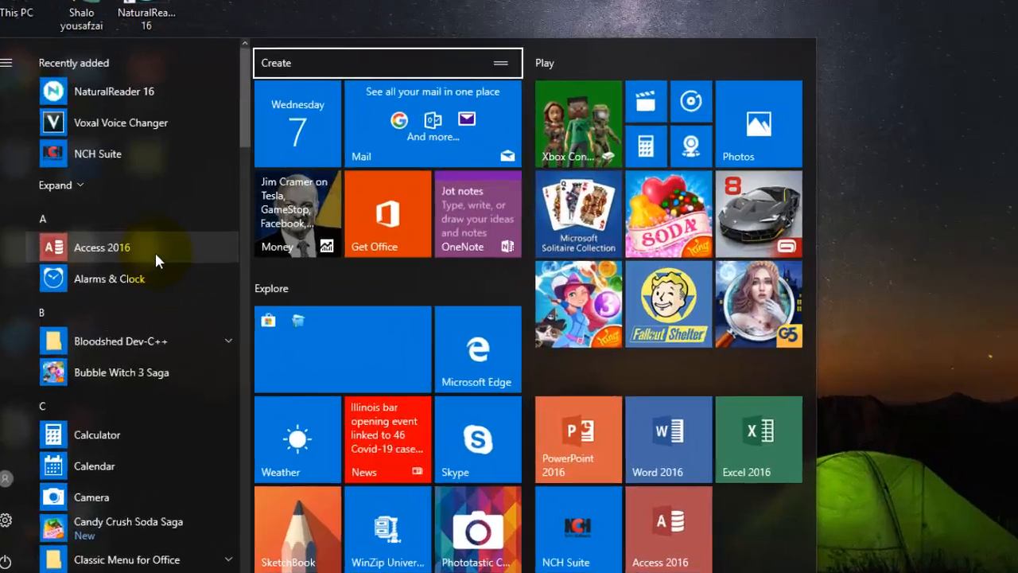
right_click(156, 253)
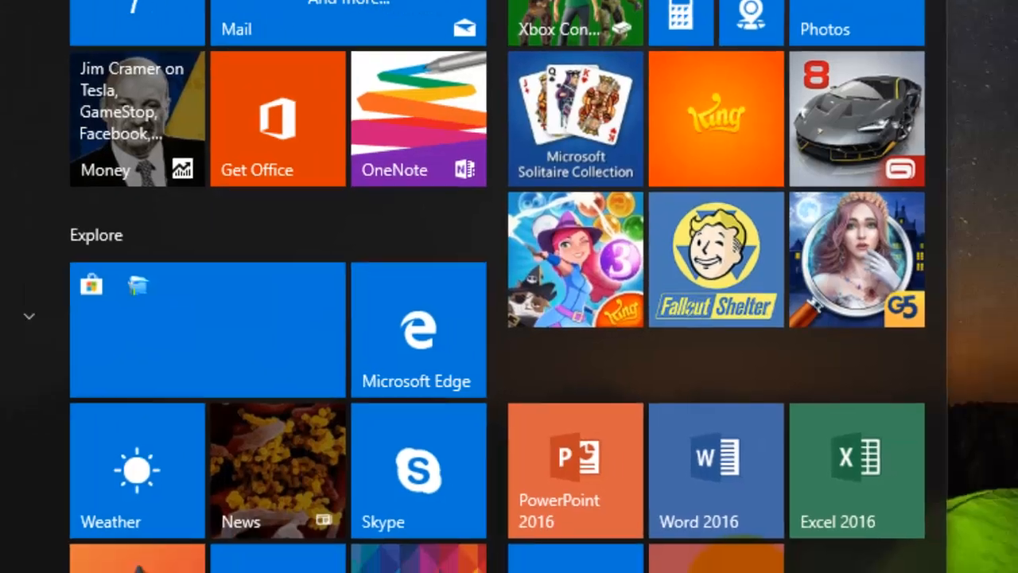
right_click(366, 477)
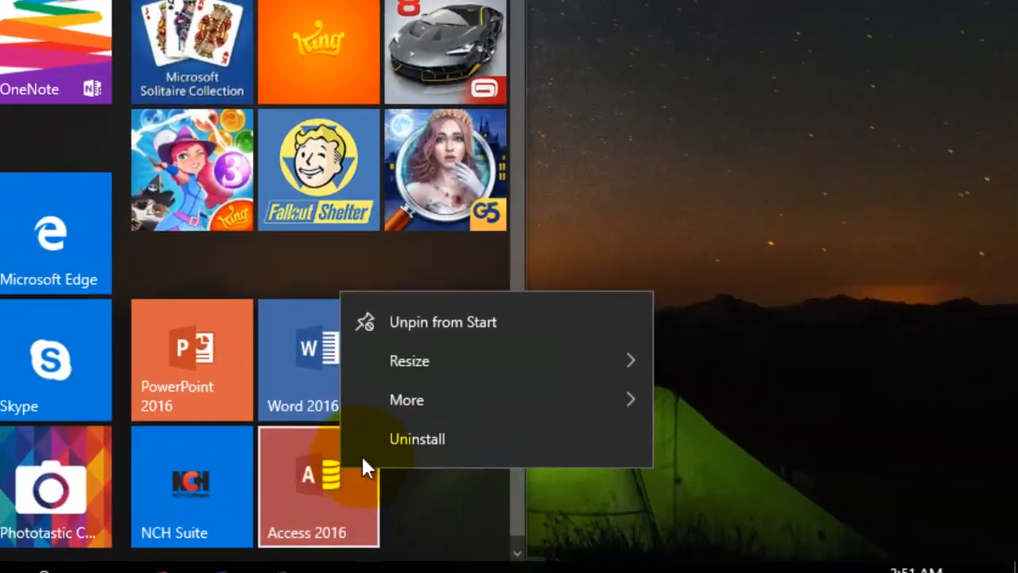
mouse_move(487, 395)
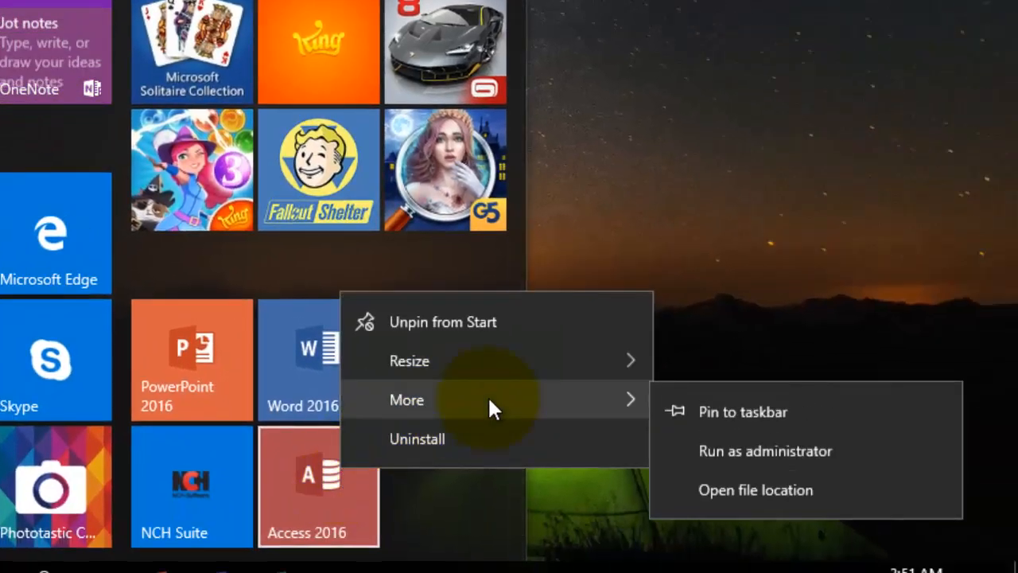
click(758, 421)
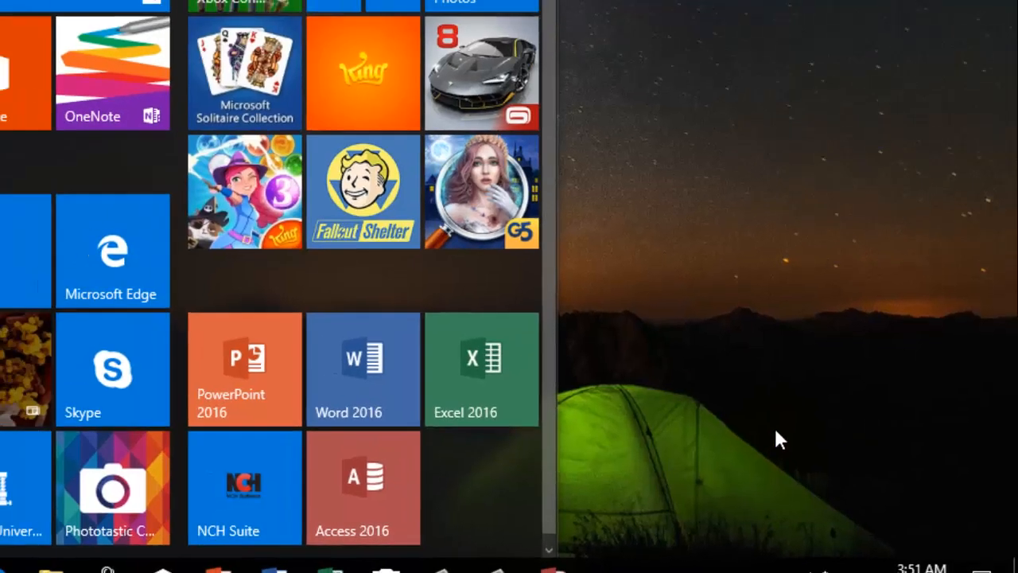
click(730, 427)
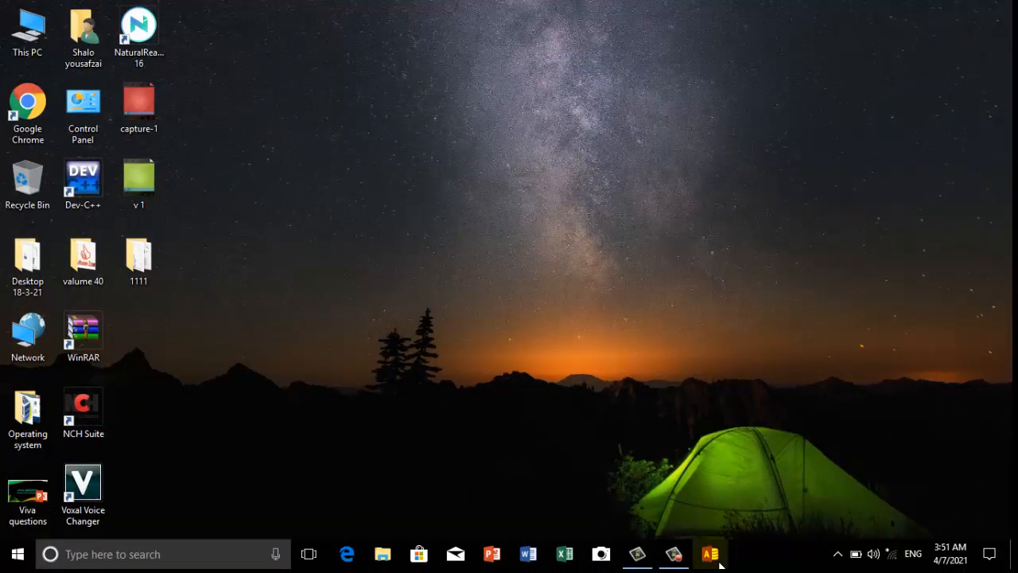
Launch Access 2016 from its taskbar shortcut, dismiss the activation wizard and close the program
click(711, 554)
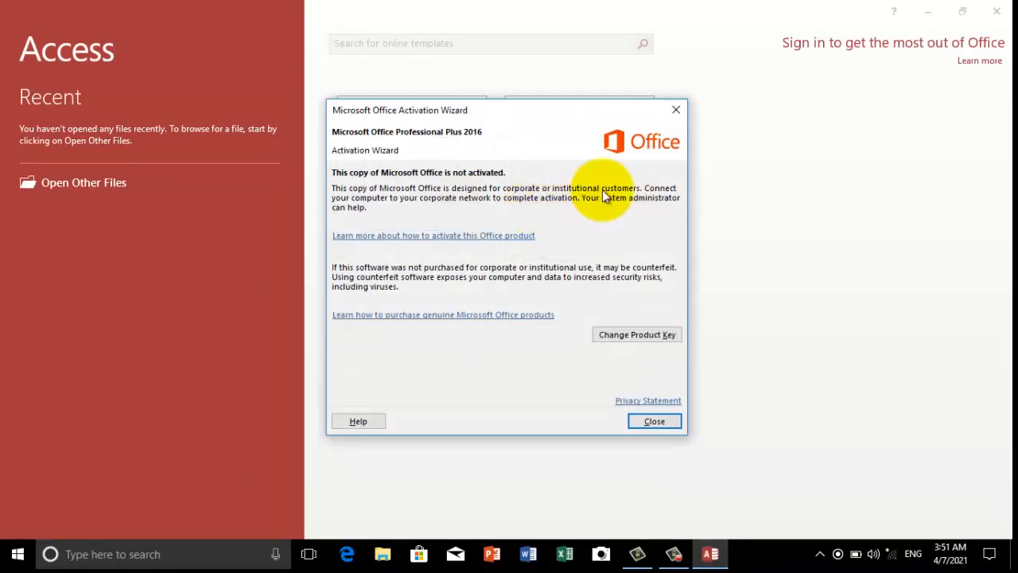
click(677, 109)
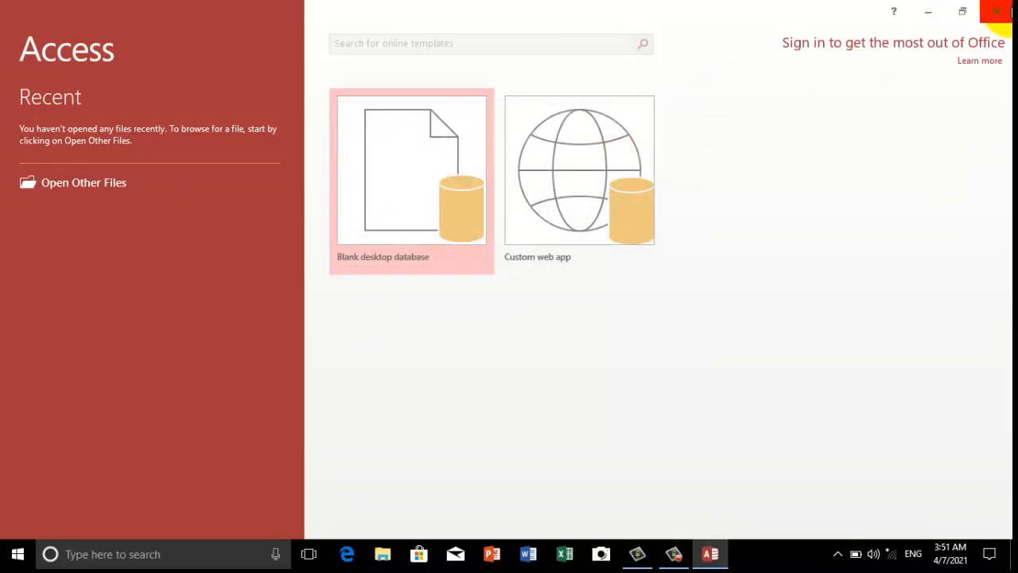
click(1011, 11)
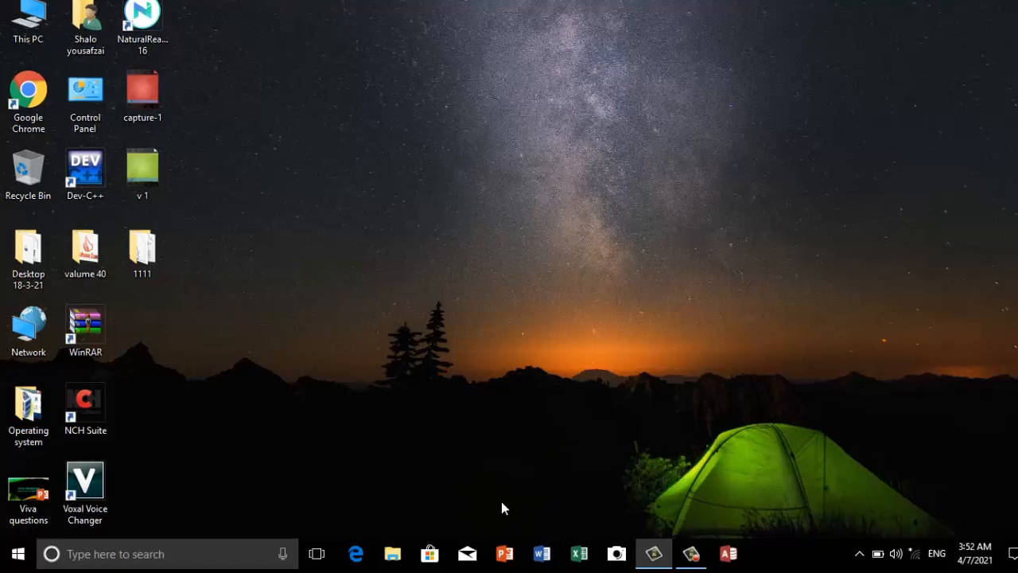
Launch Access through the Run dialog with the command msaccess, dismiss the activation wizard and close the program
key(super+r)
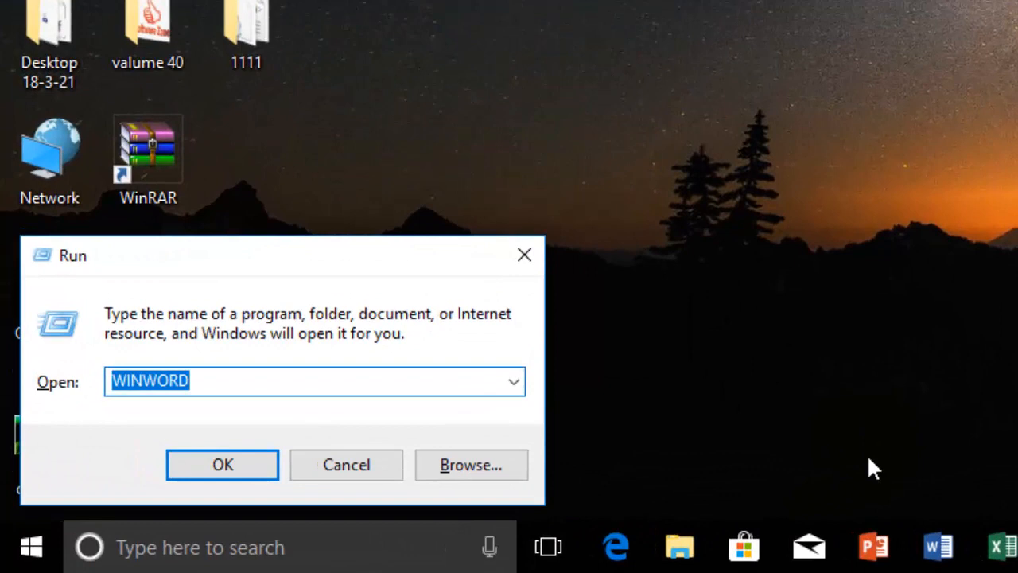
text(msac)
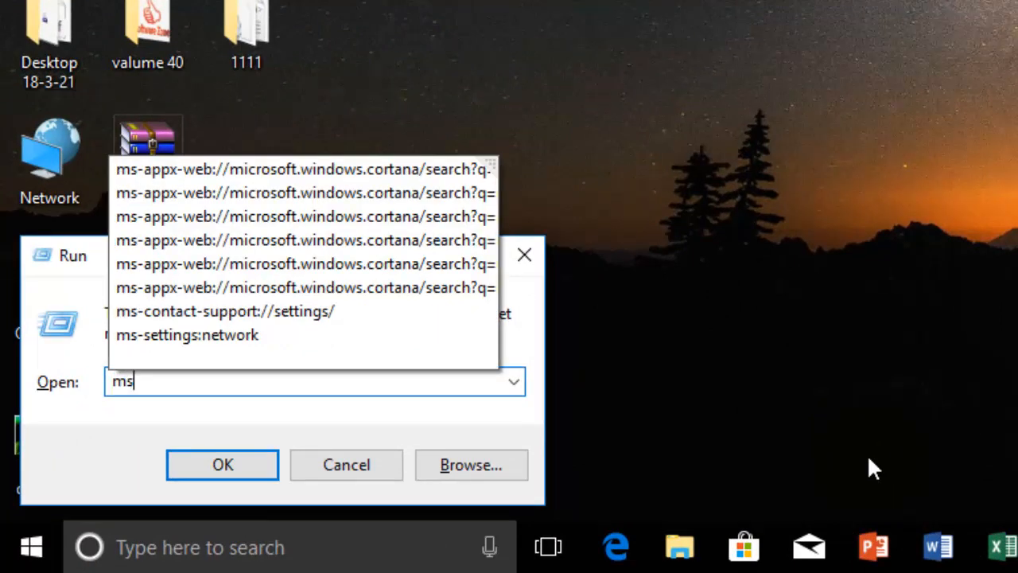
text(cess)
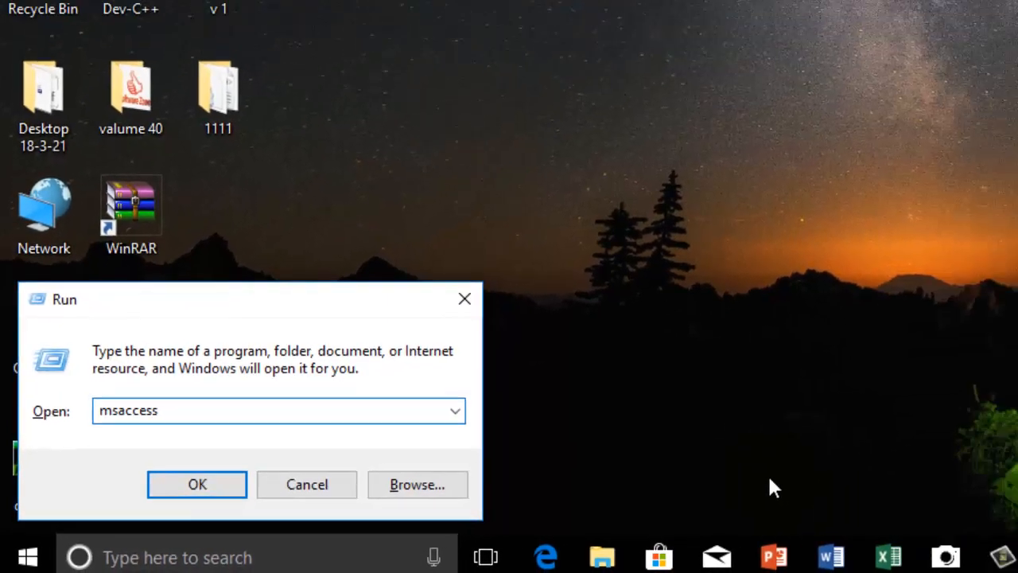
key(Return)
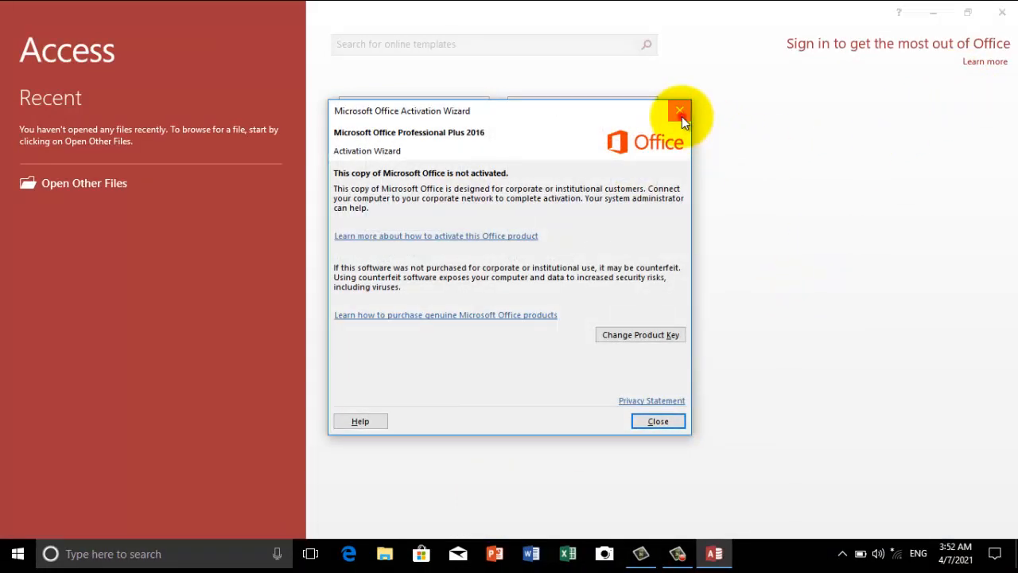
click(678, 111)
click(1004, 11)
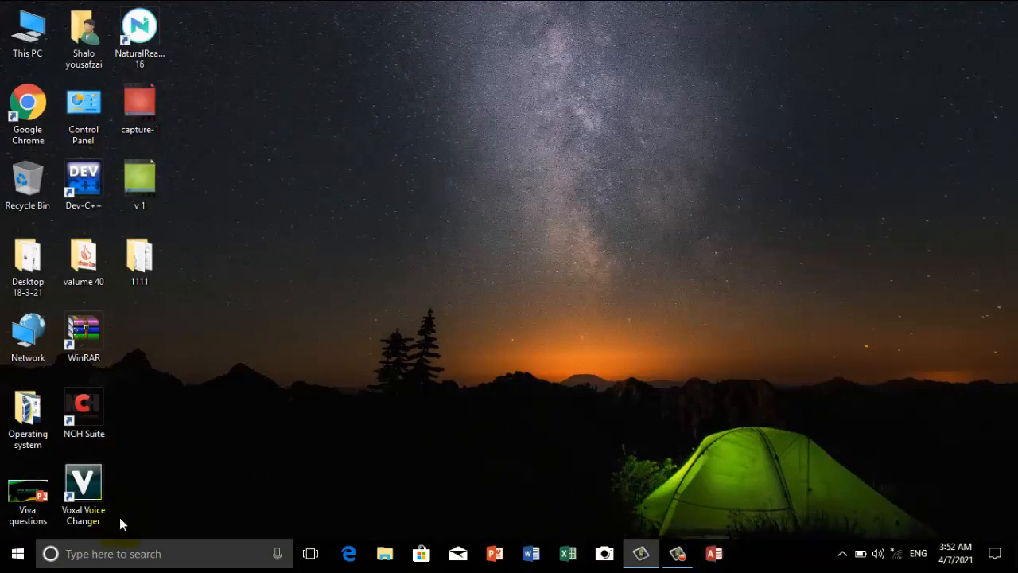
click(14, 555)
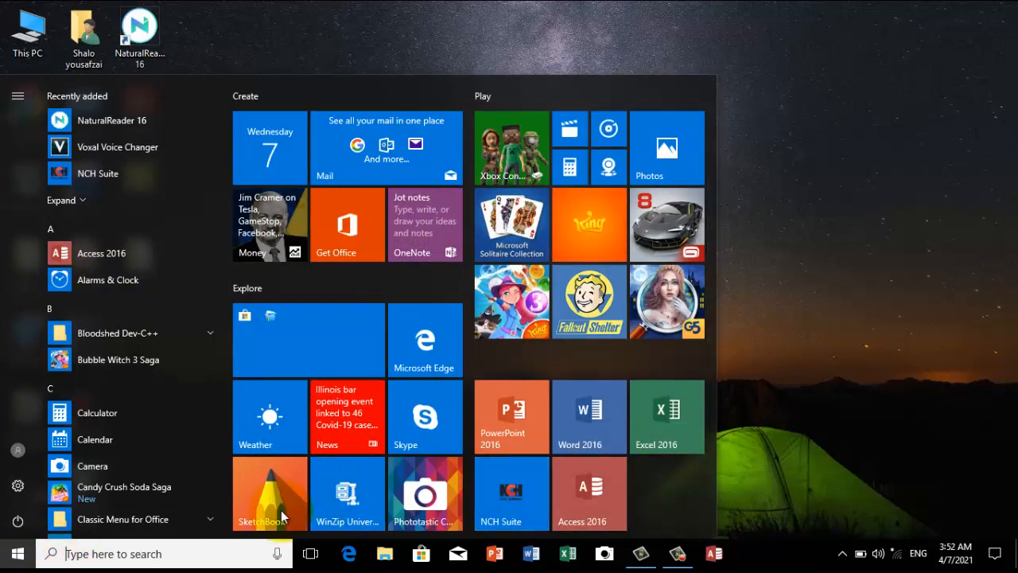
click(799, 371)
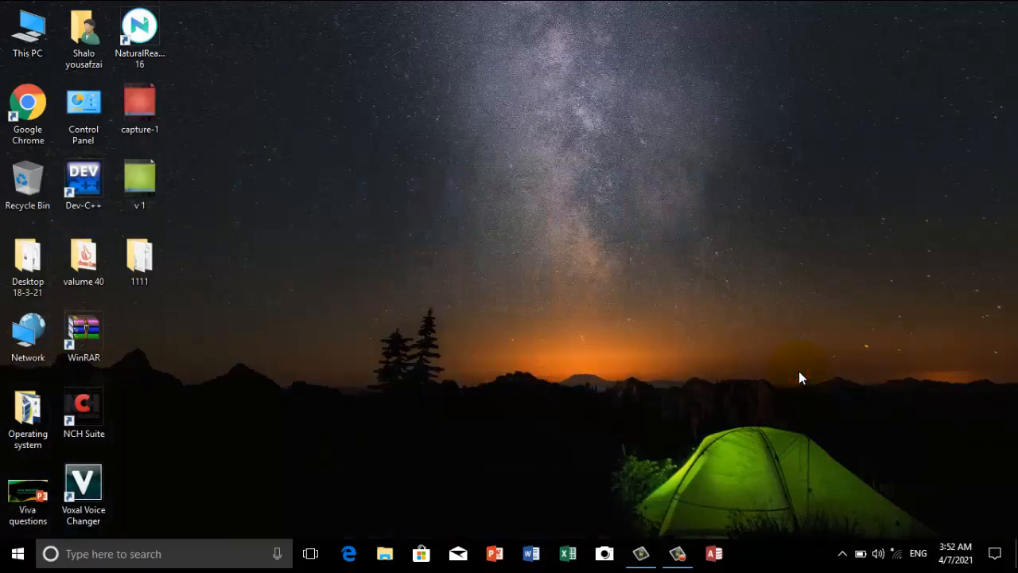
Start Access again with the Run command msaccess and dismiss the activation wizard
key(super+r)
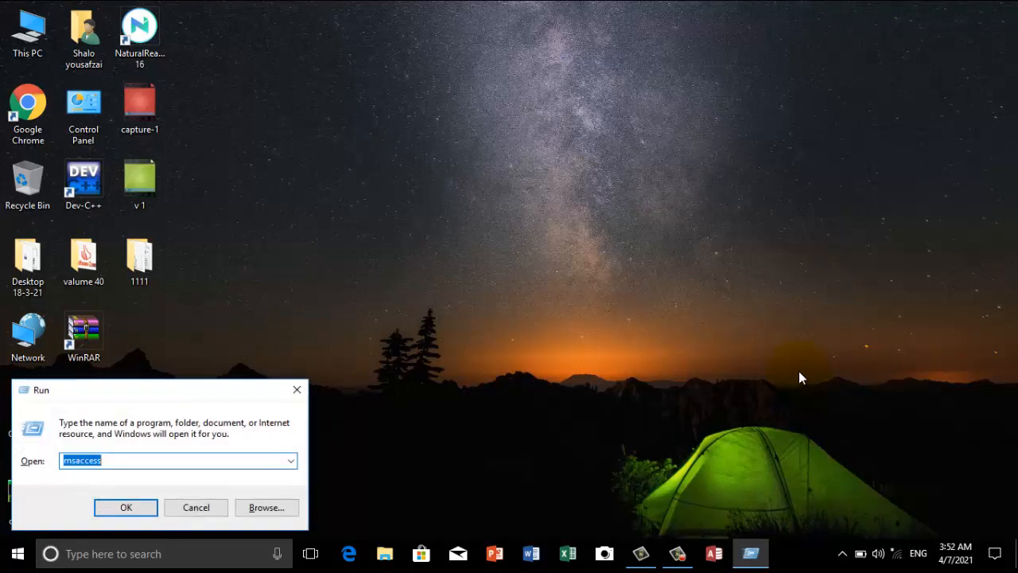
key(Return)
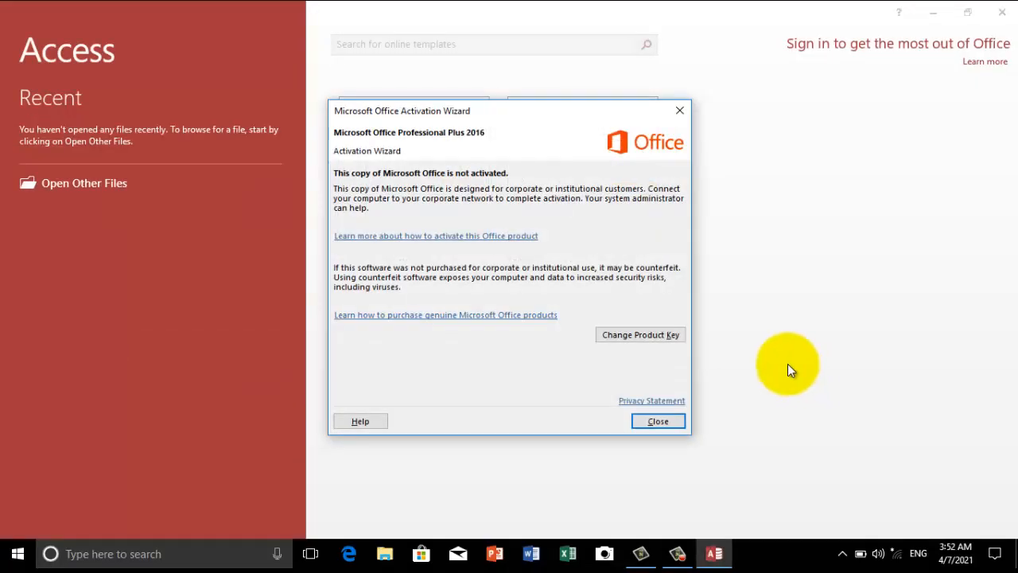
click(676, 423)
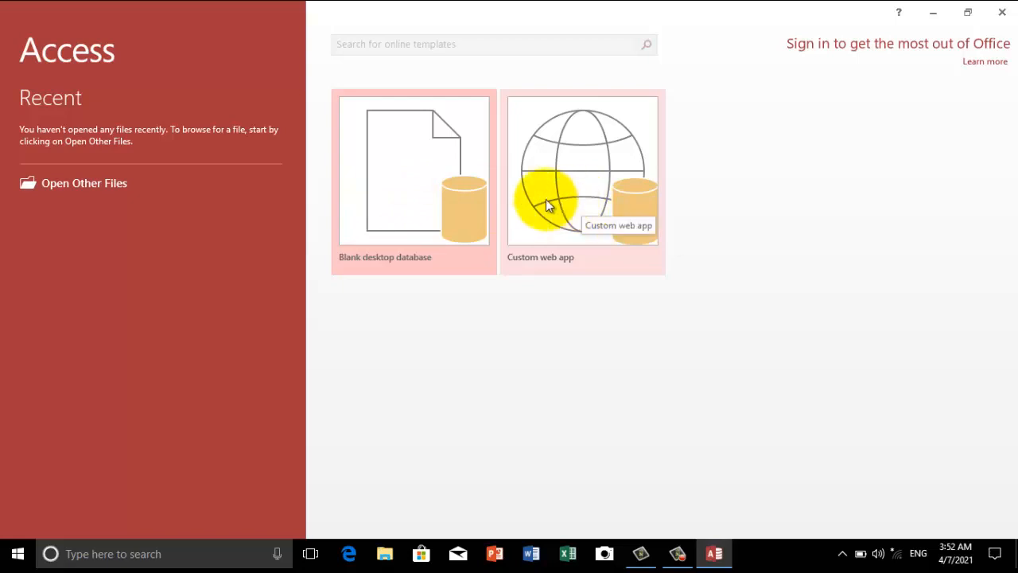
Create a blank desktop database with the file name account section in the Documents folder
click(409, 194)
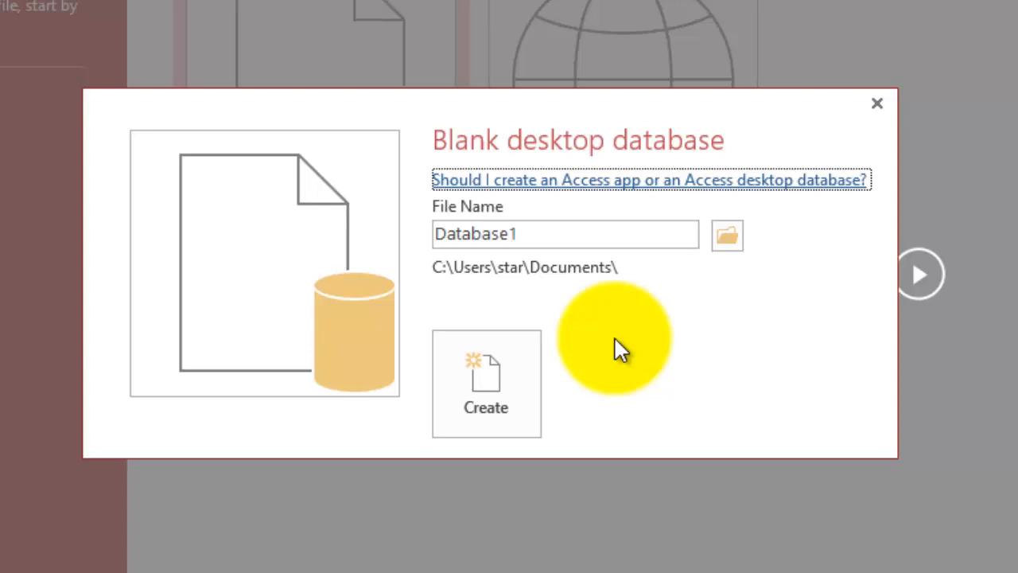
double_click(575, 237)
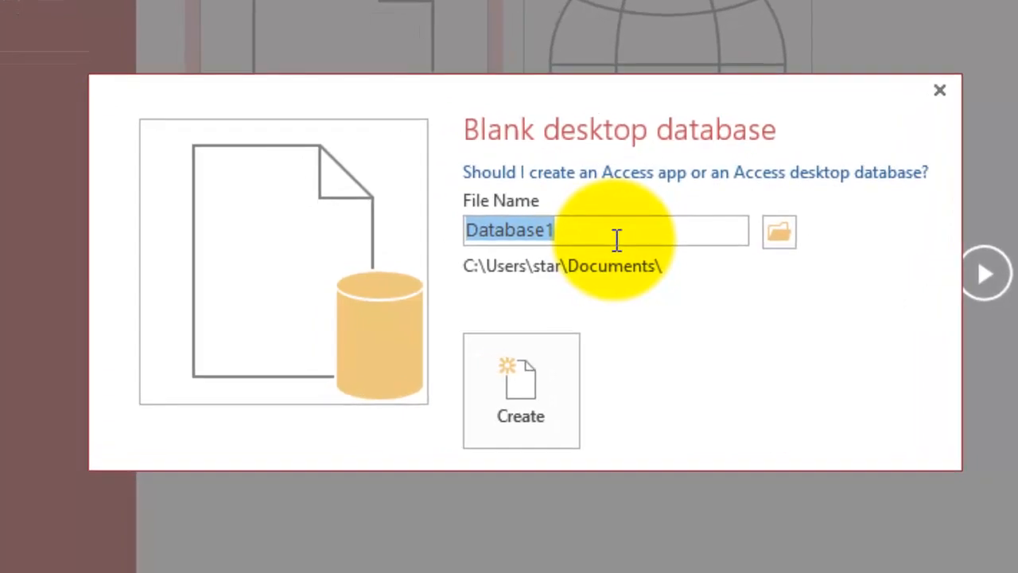
key(BackSpace)
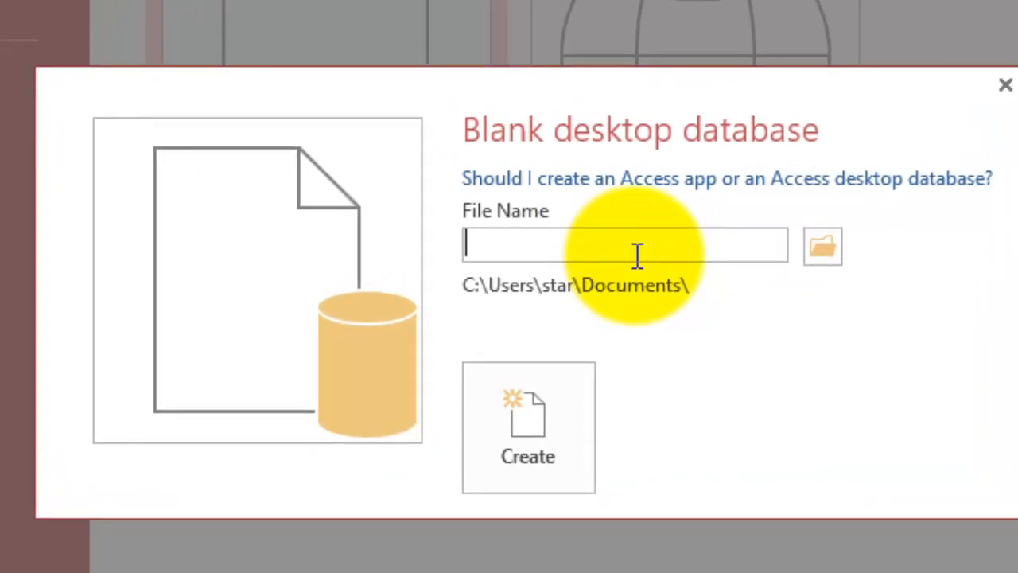
text(c)
key(BackSpace)
text(accou)
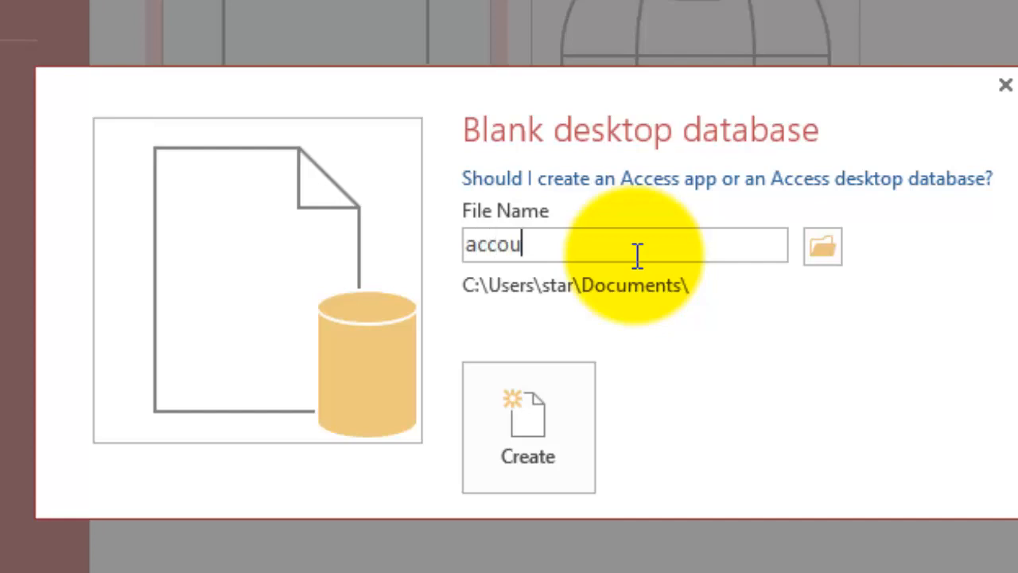
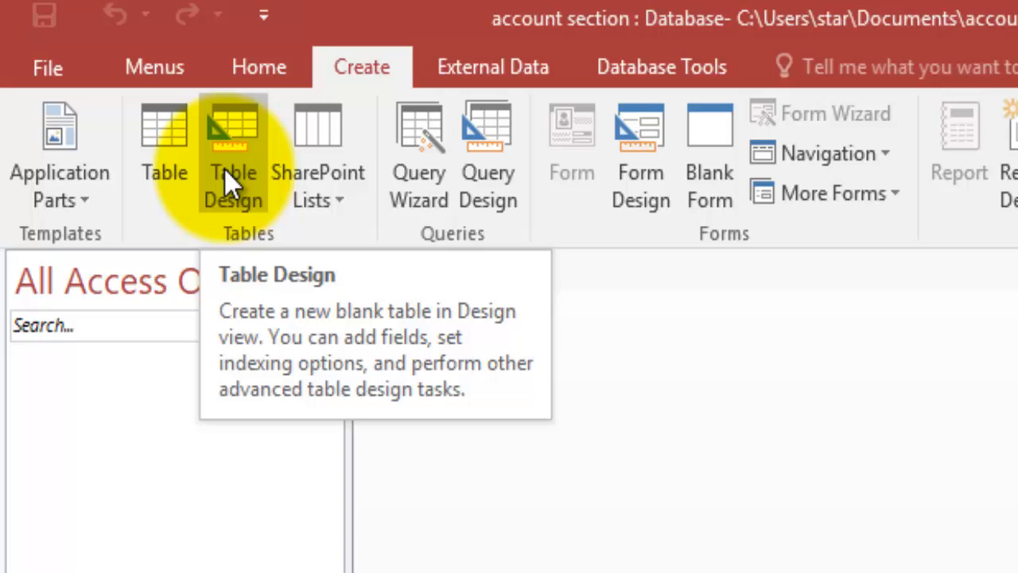
Create a new blank table in Design view and go through its data type and description cells
click(224, 169)
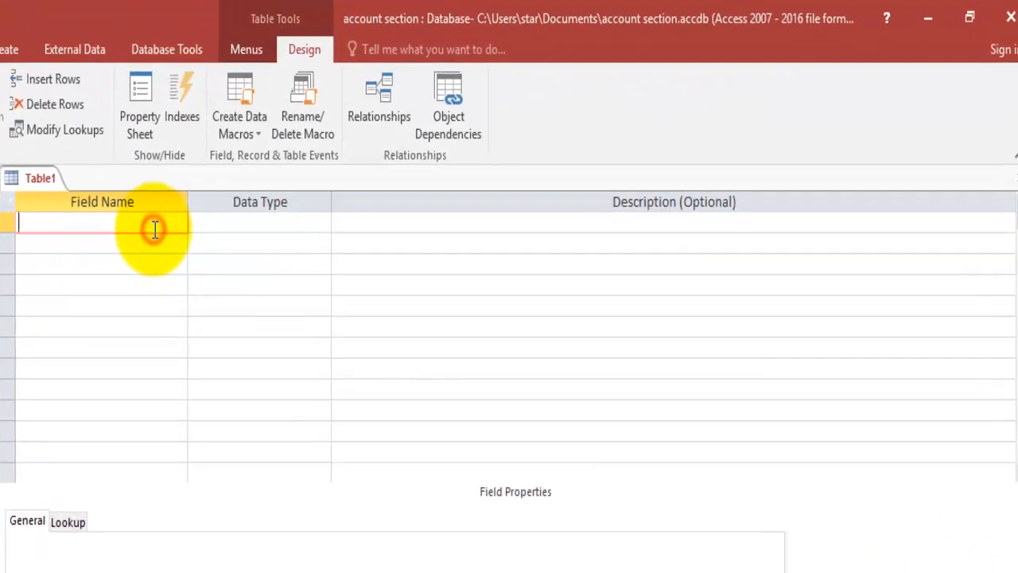
click(239, 222)
click(454, 223)
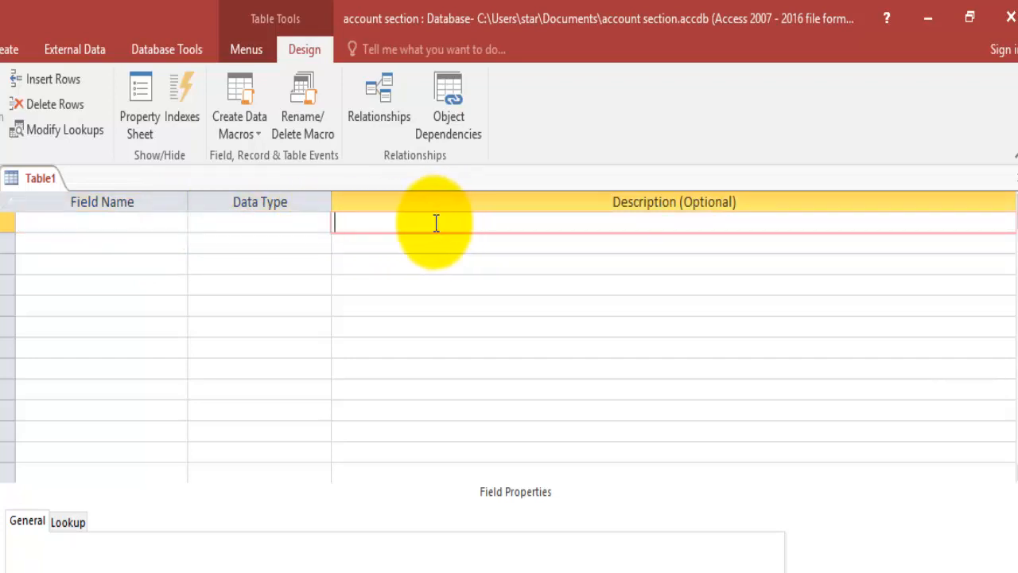
Name the first field of the new table Cust_ID
click(161, 228)
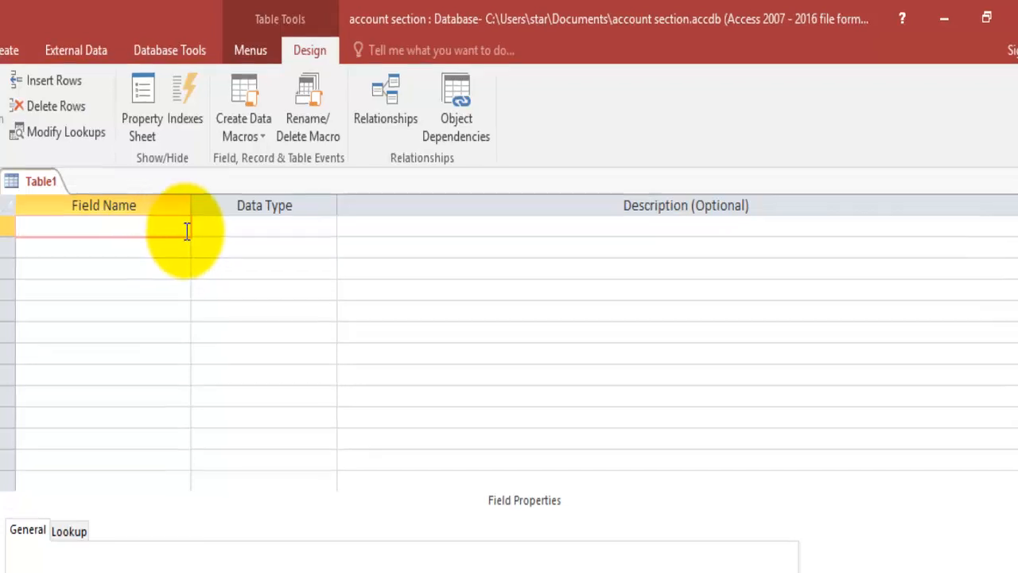
text(C)
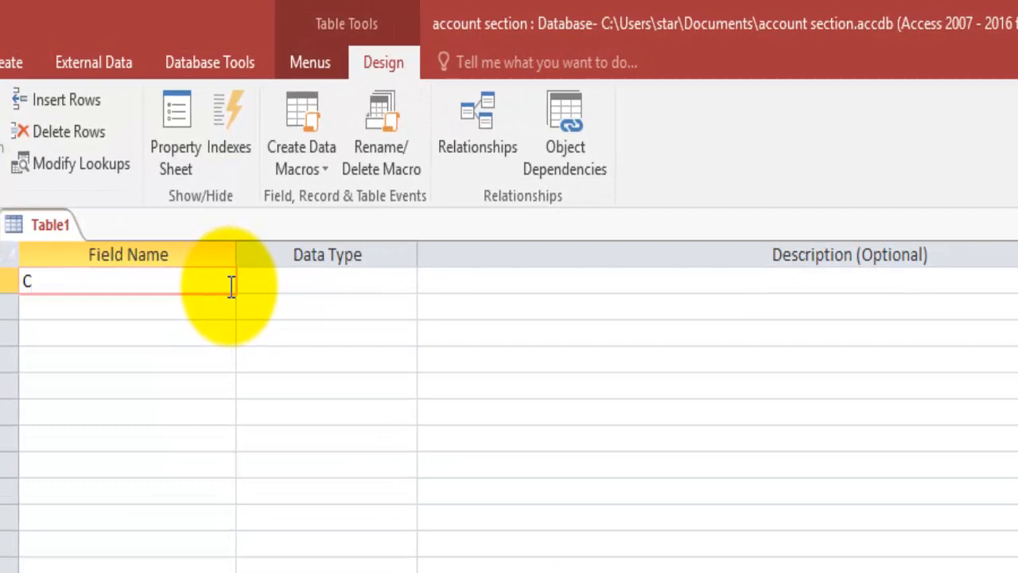
text(ust)
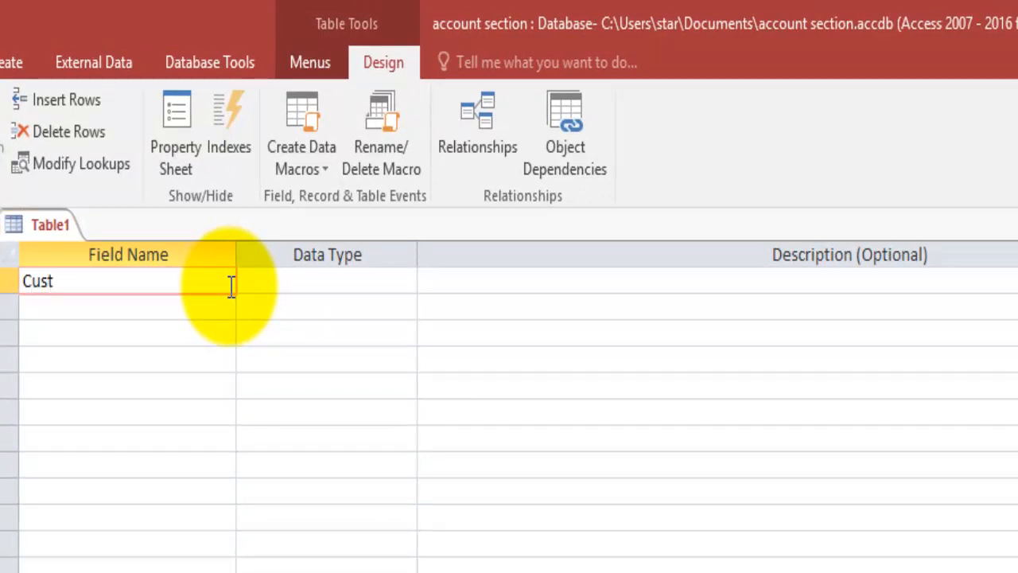
text(_id)
key(BackSpace)
key(BackSpace)
text(ID)
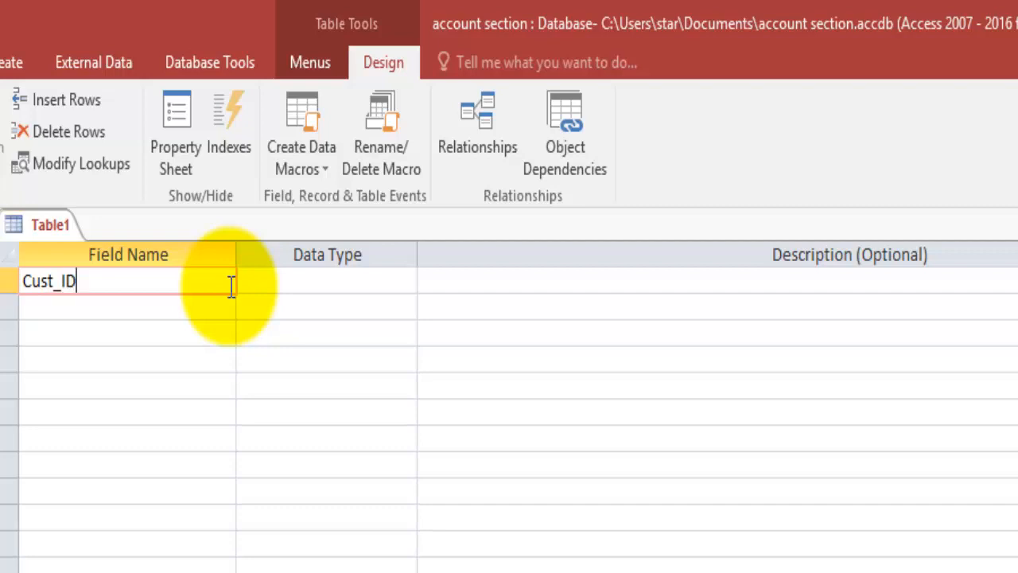
key(Tab)
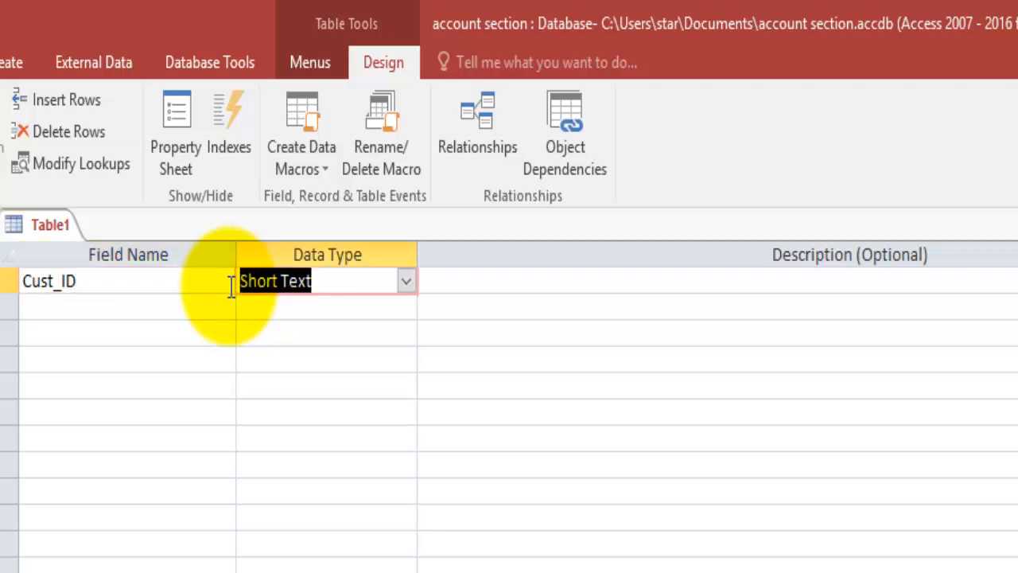
Set the data type of the Cust_ID field to AutoNumber and move to the second field row
click(405, 284)
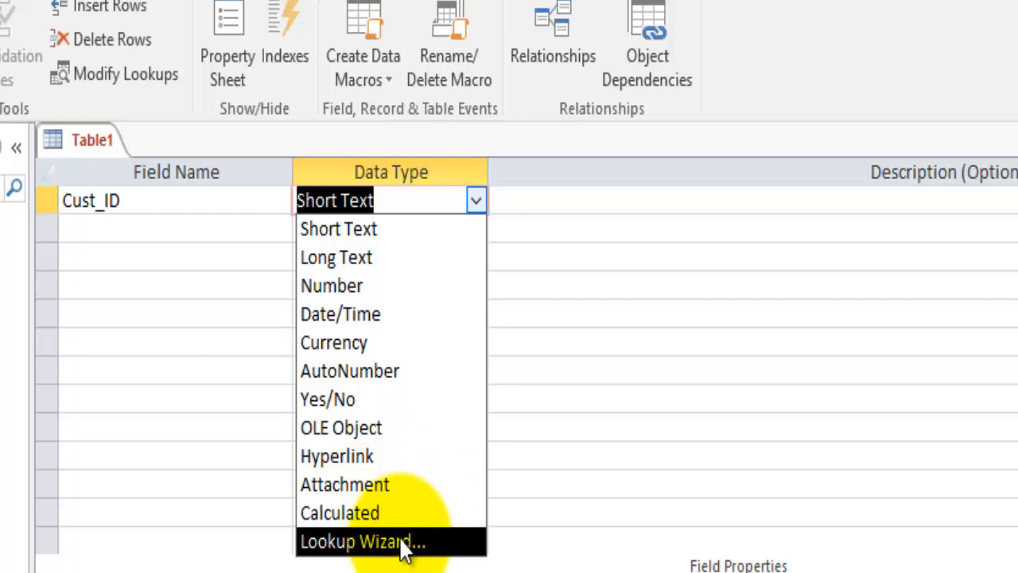
click(405, 373)
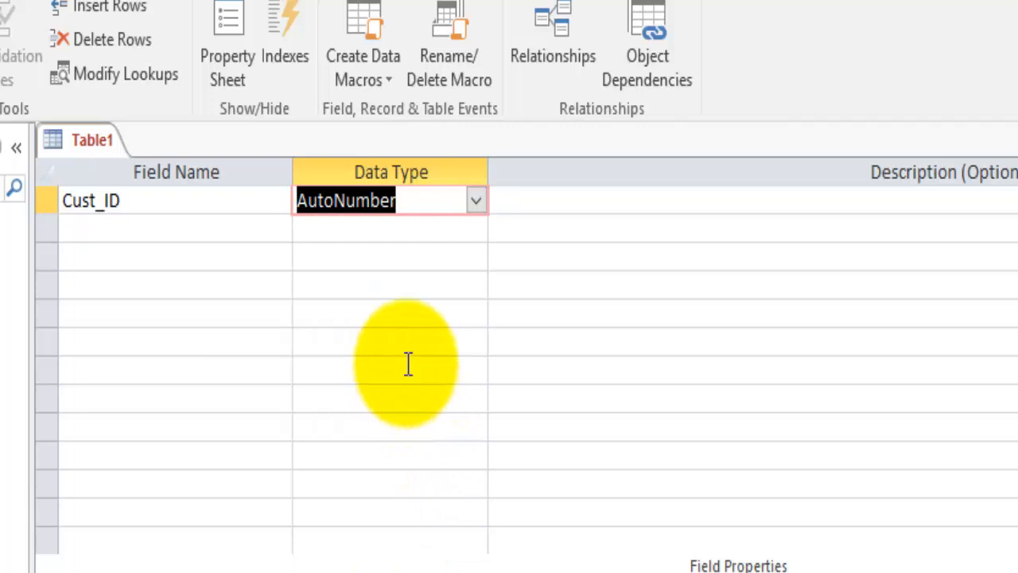
click(222, 233)
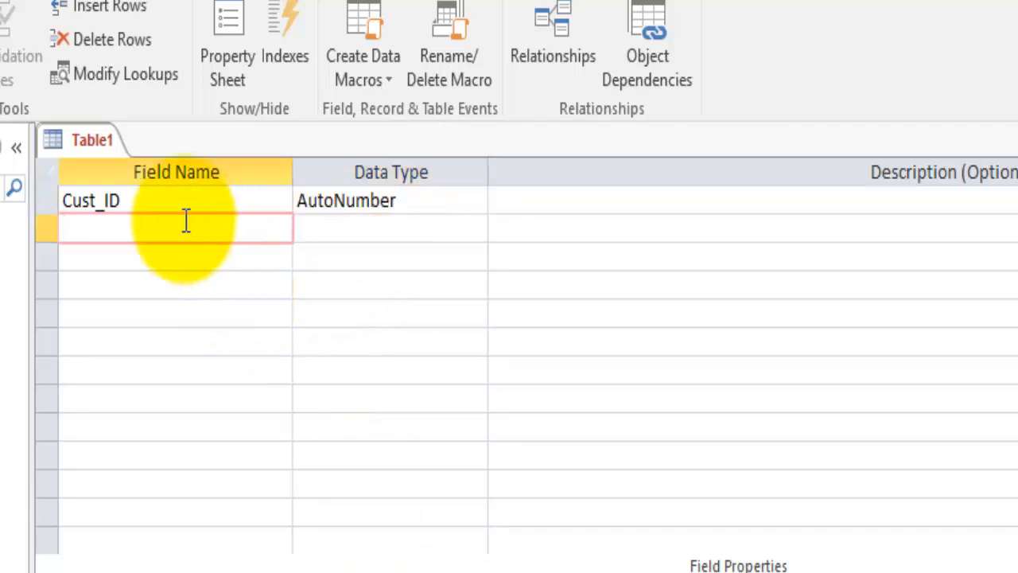
Retype the Cust prefix in the first field's name, Cust_ID, and reselect AutoNumber as its data type
click(95, 200)
key(BackSpace)
key(BackSpace)
key(BackSpace)
key(BackSpace)
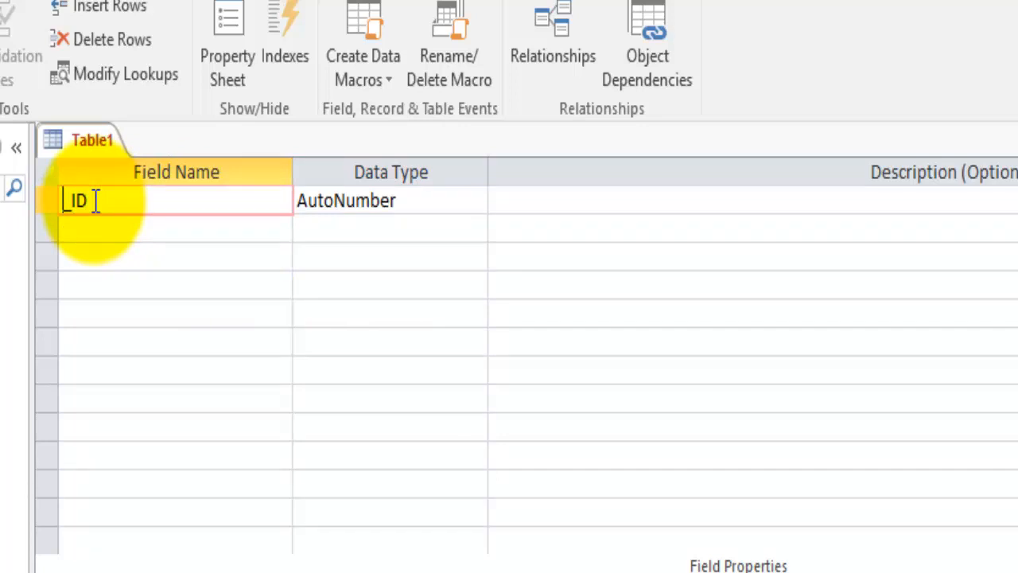
text(S)
key(BackSpace)
text(Cust)
click(467, 200)
click(475, 201)
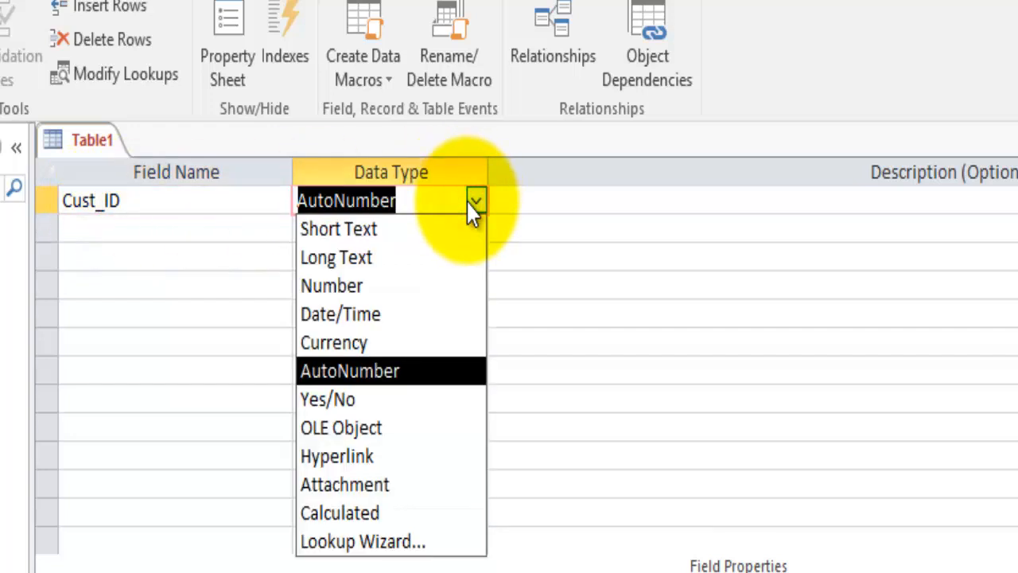
click(364, 372)
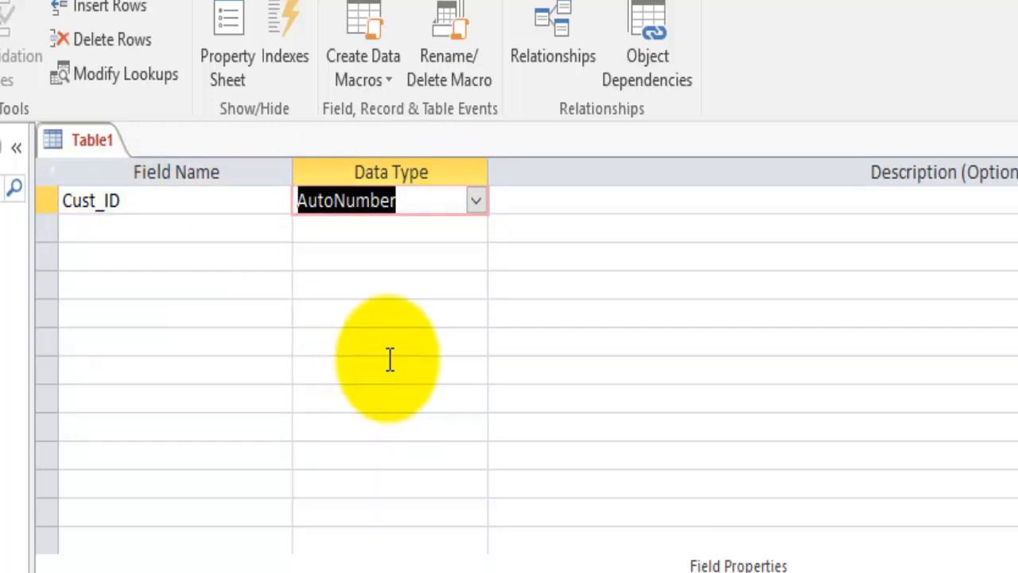
Make the Cust_ID field the primary key of the table
click(641, 203)
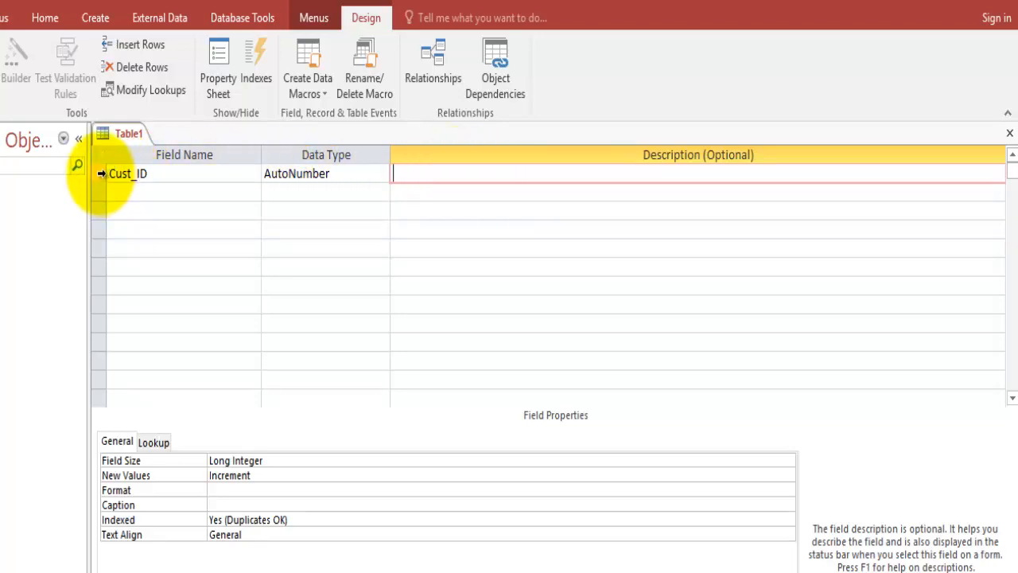
right_click(101, 174)
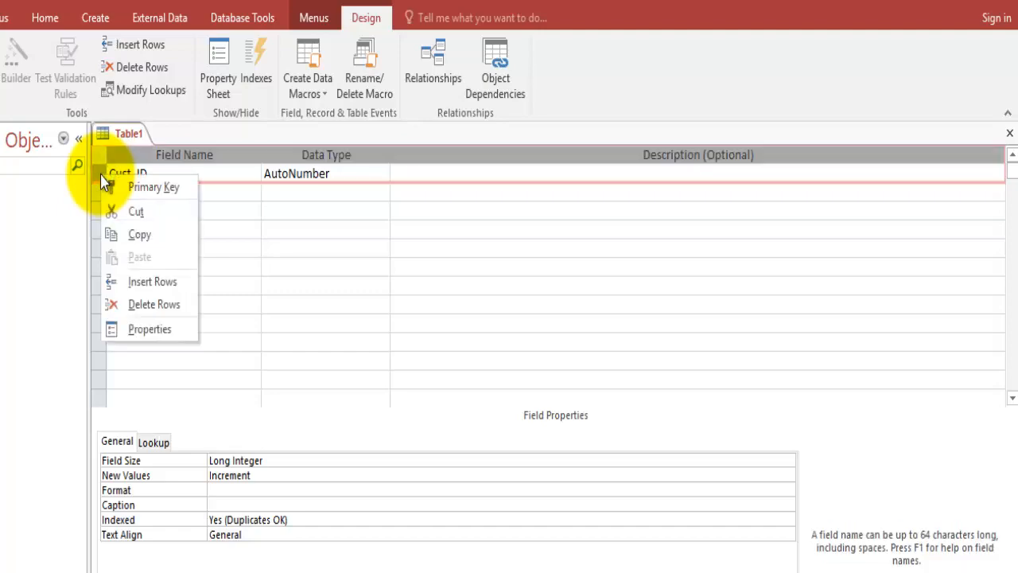
click(143, 188)
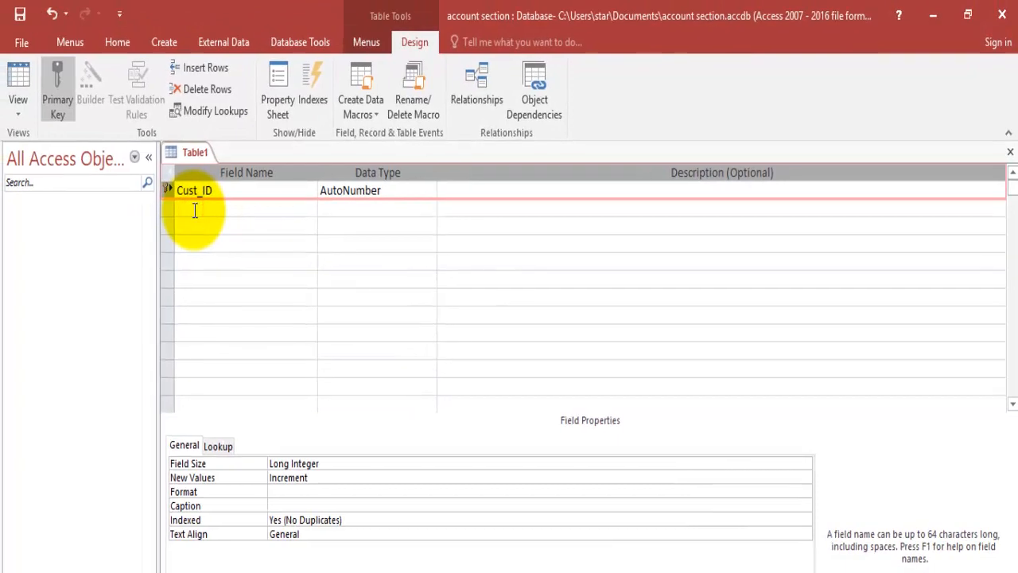
click(223, 196)
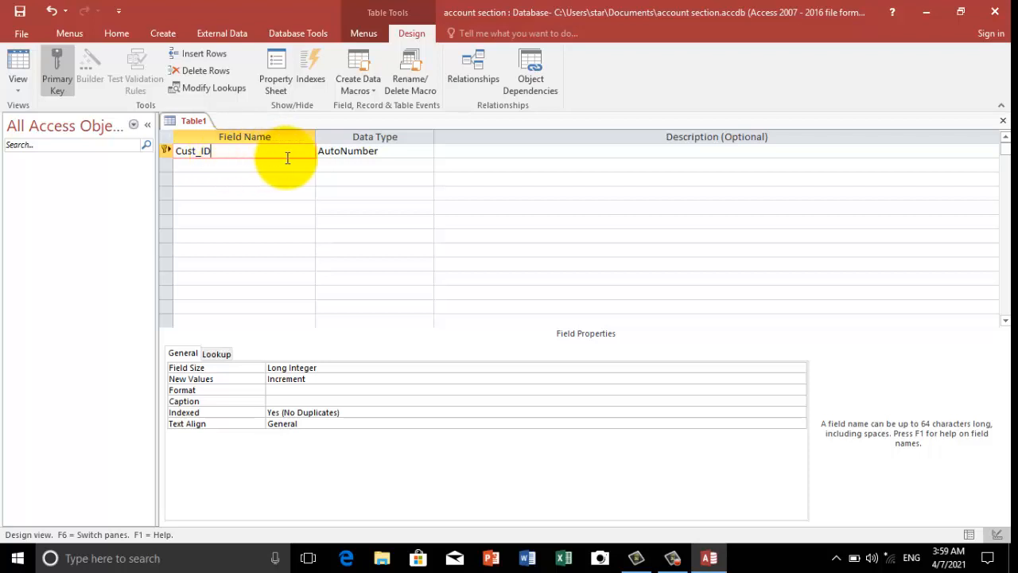
click(379, 150)
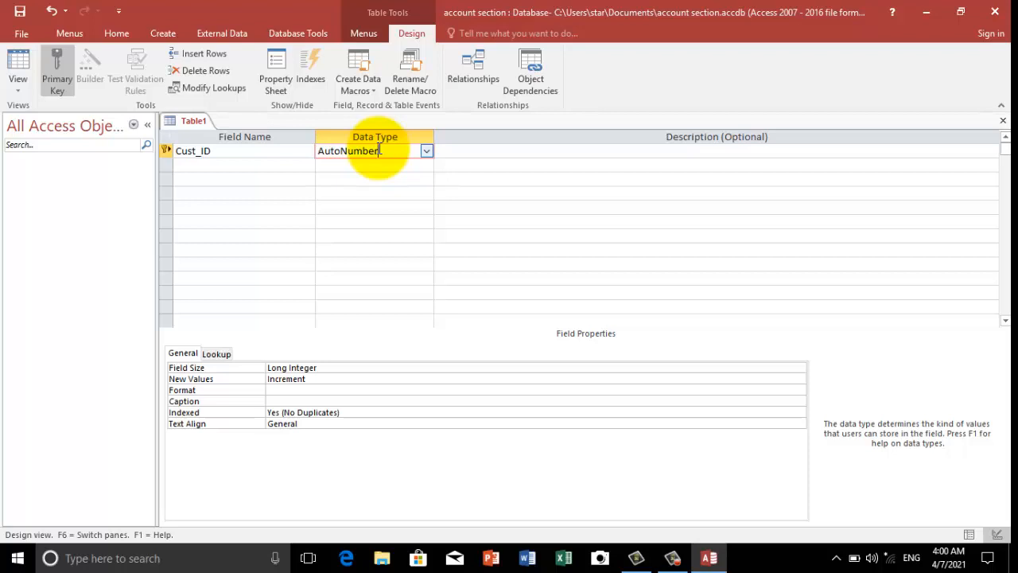
click(472, 146)
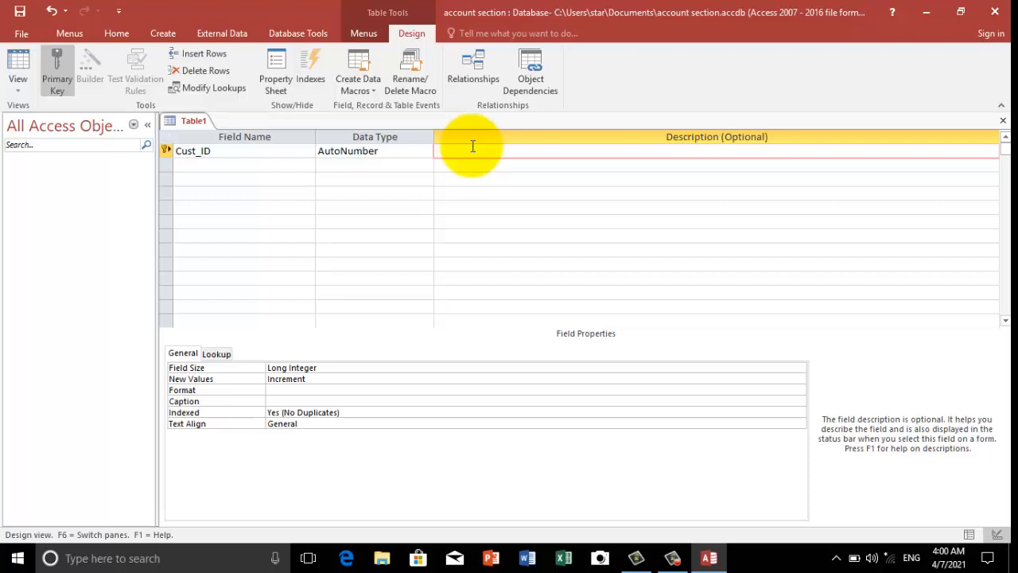
Add a second field named DOB with the Date/Time data type
click(284, 160)
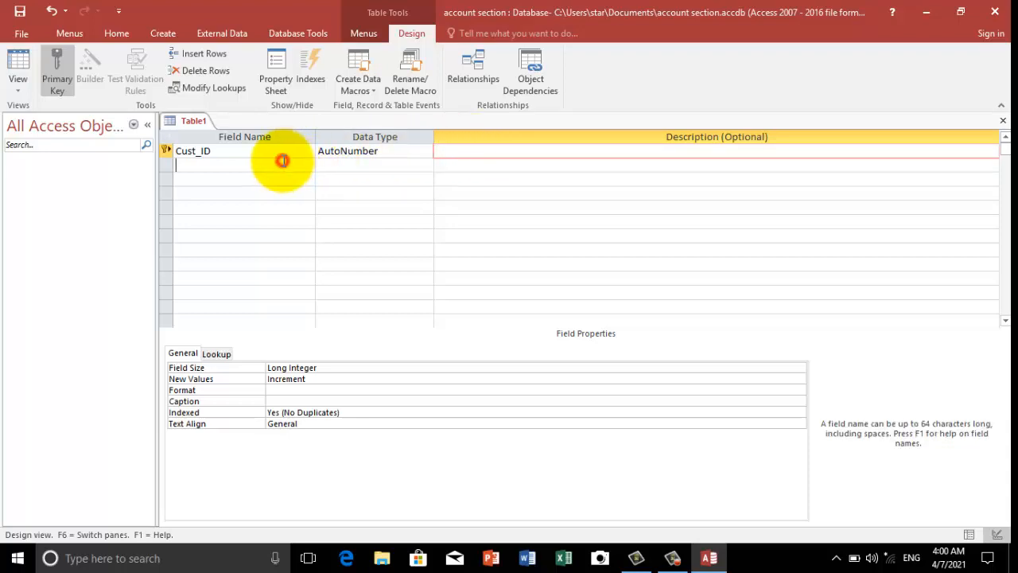
text(d)
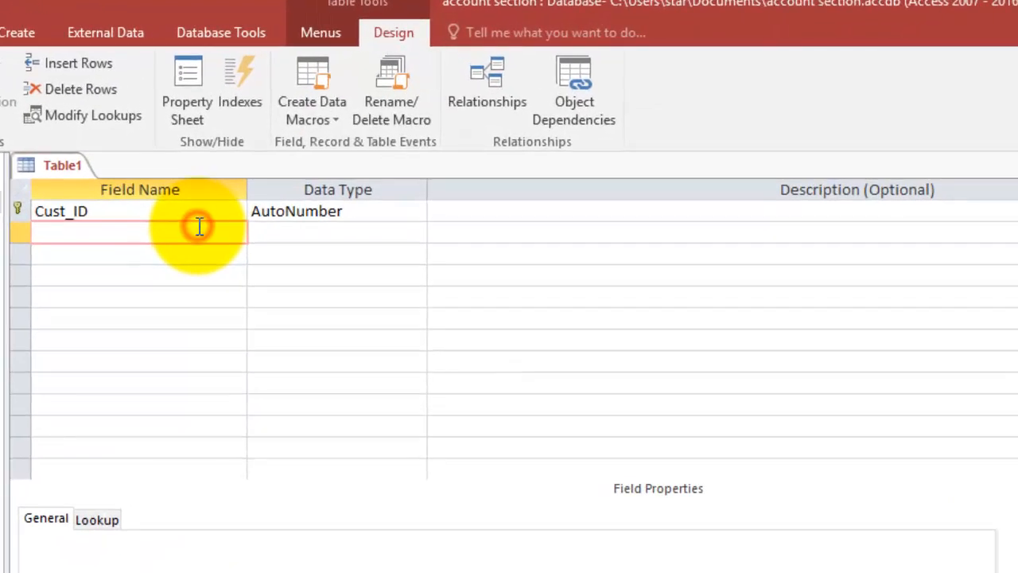
key(BackSpace)
text(D)
click(200, 227)
text(OB)
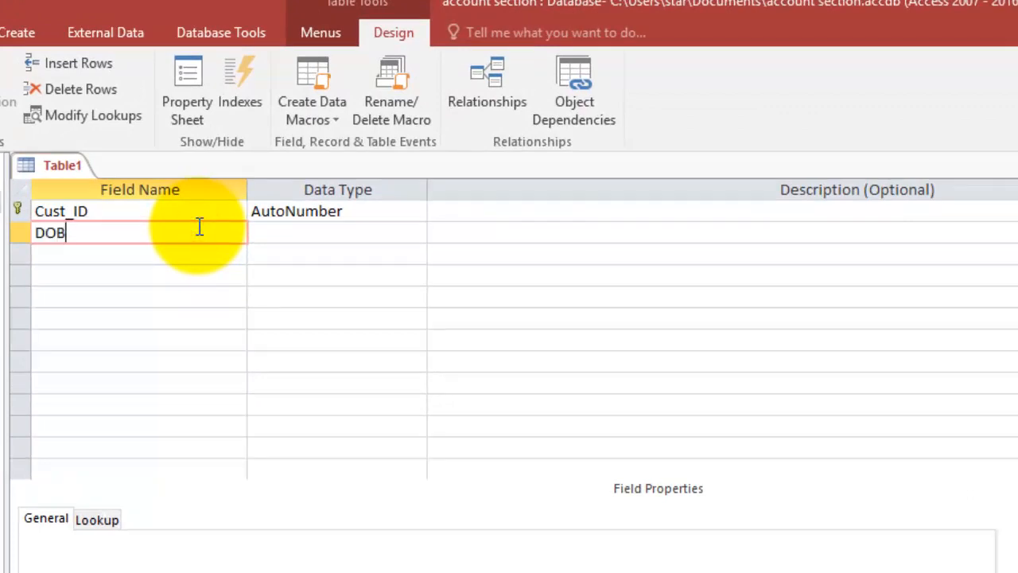
click(286, 229)
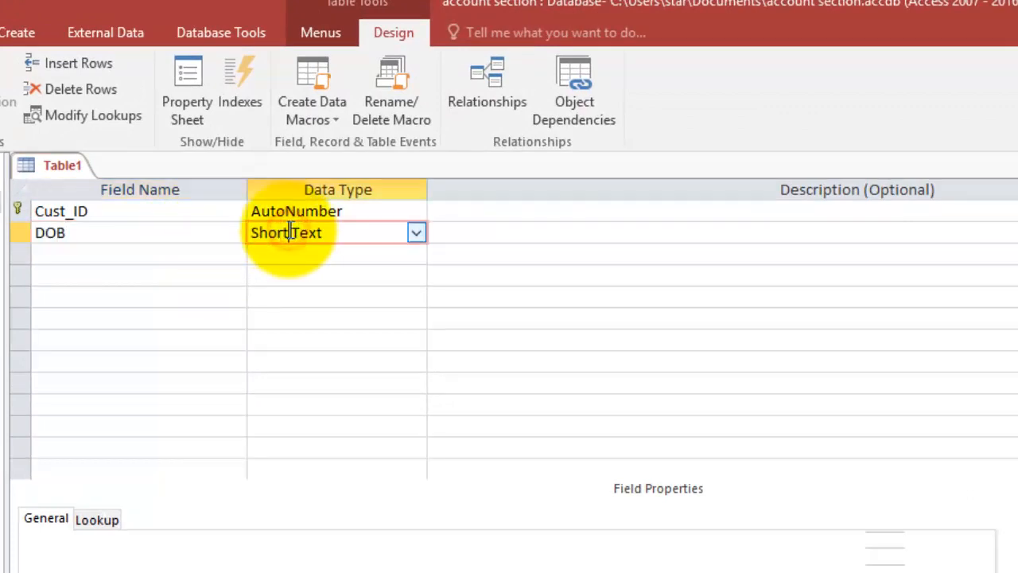
click(416, 232)
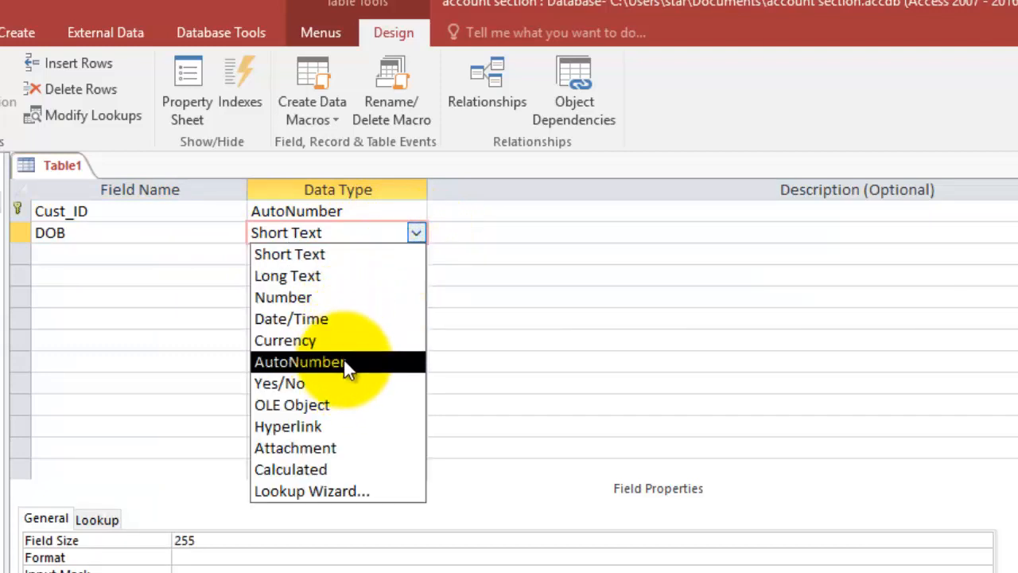
click(339, 326)
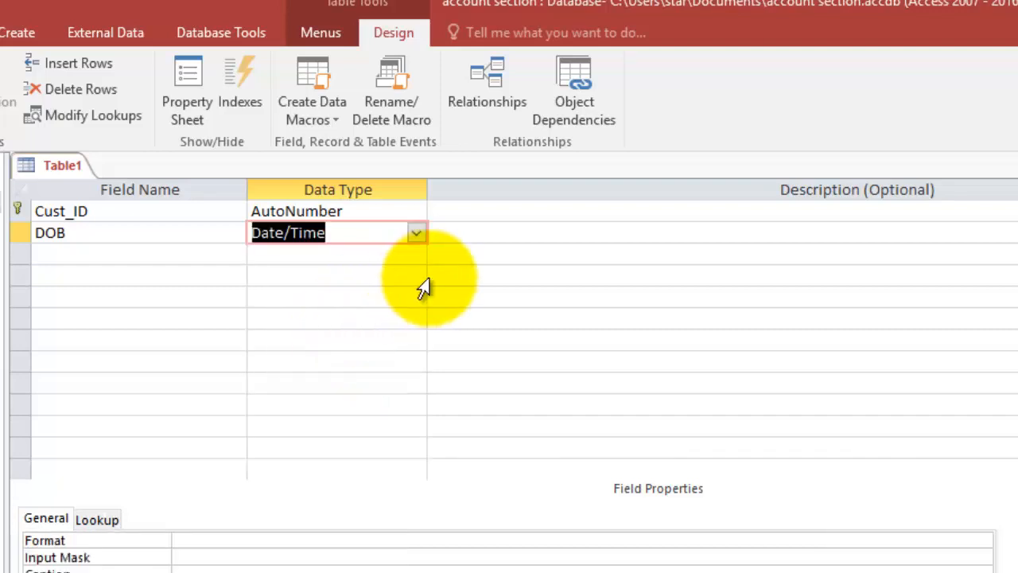
Enter "enter date of birth here." as the description of the DOB field
click(478, 235)
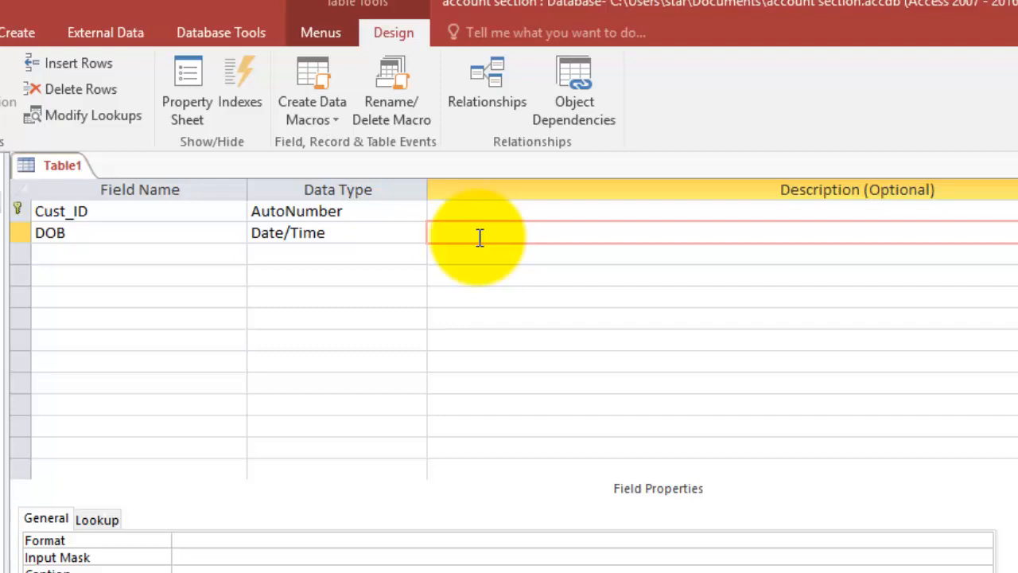
text(D)
key(BackSpace)
text(enter cate of birth here.)
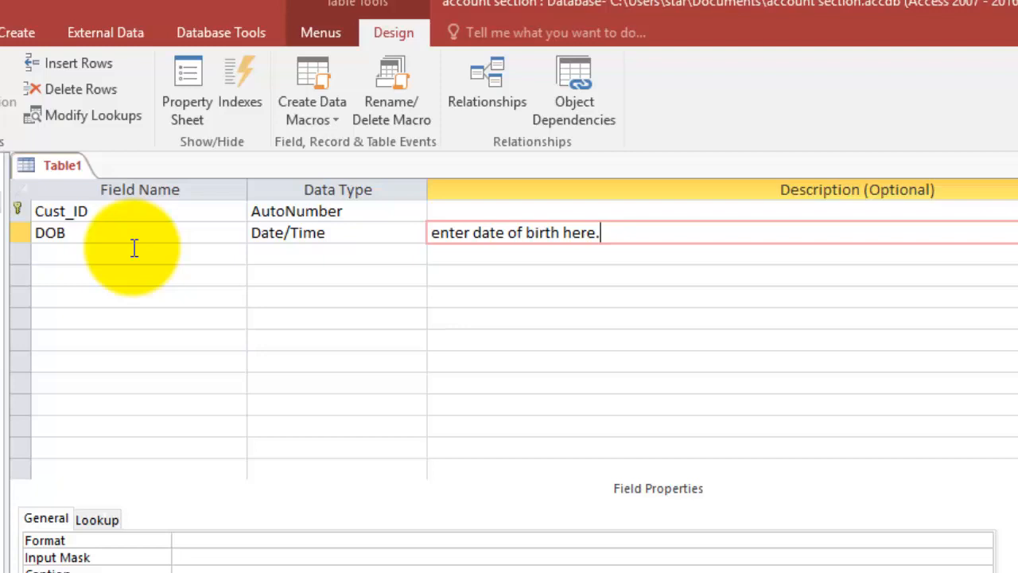
Delete the DOB field row from the table design and return to the empty second row
click(22, 233)
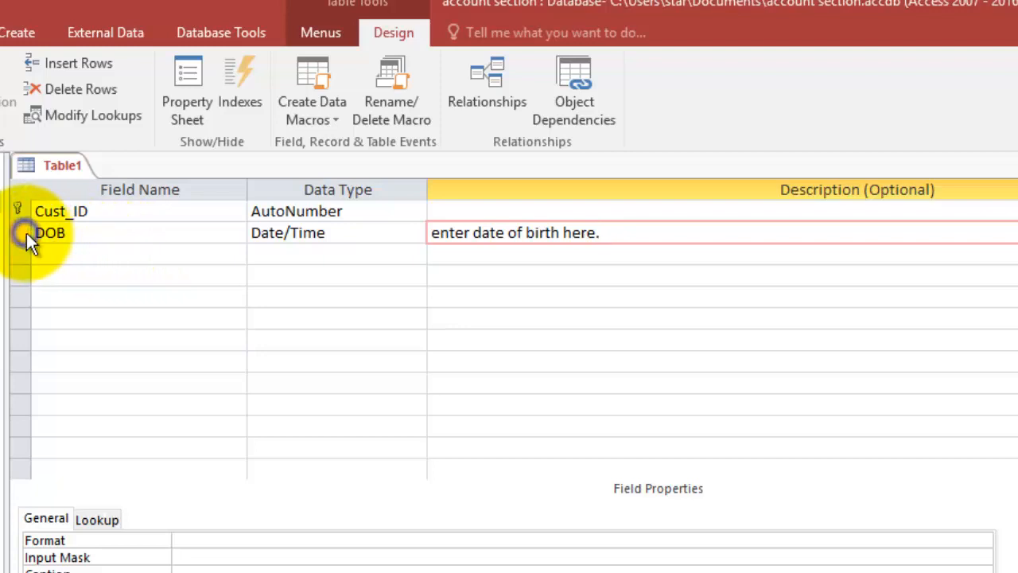
right_click(25, 232)
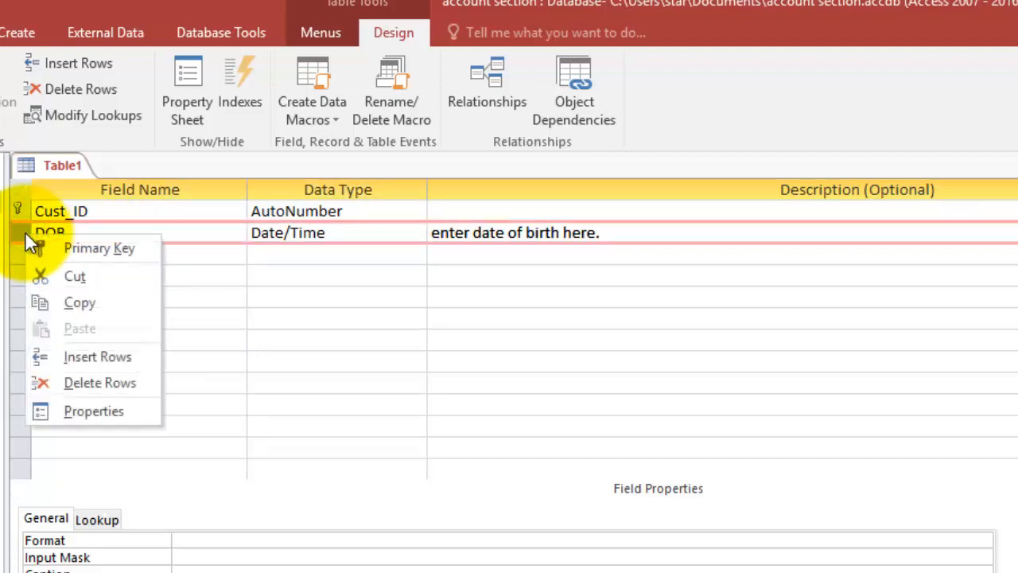
click(79, 381)
click(82, 382)
click(133, 243)
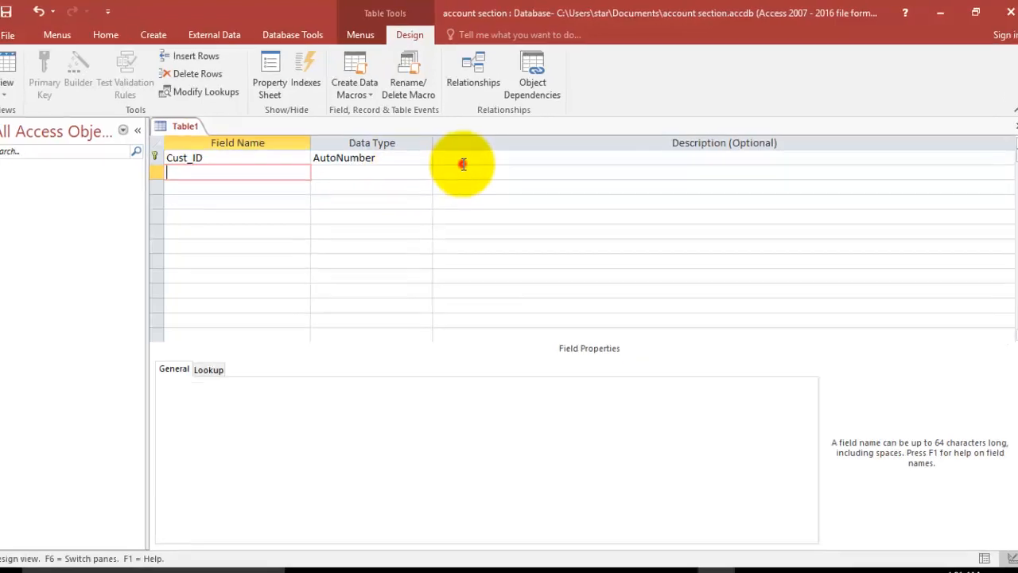
Enter "Computer will assign a number" as the description of the Cust_ID field
click(463, 164)
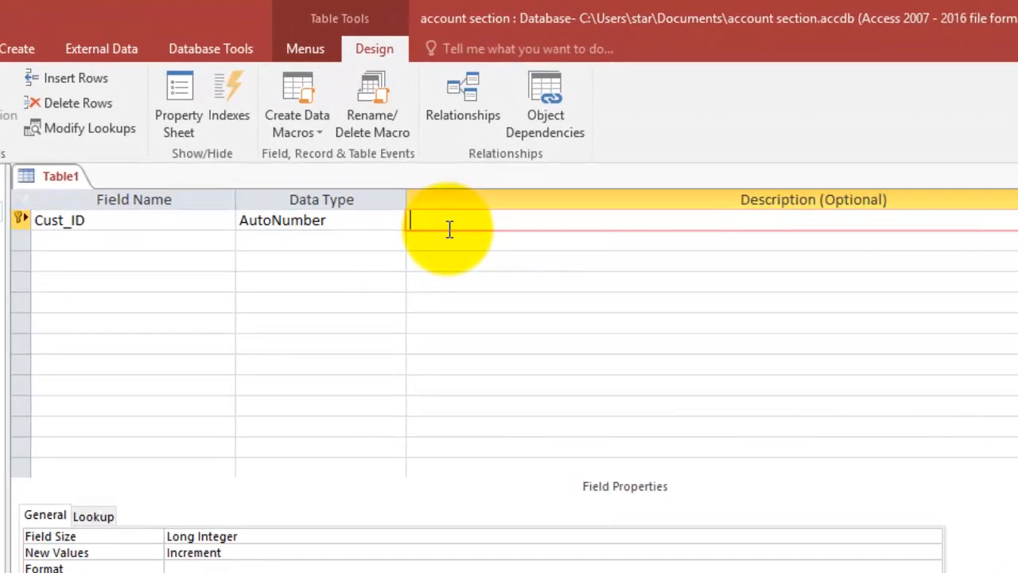
text(C)
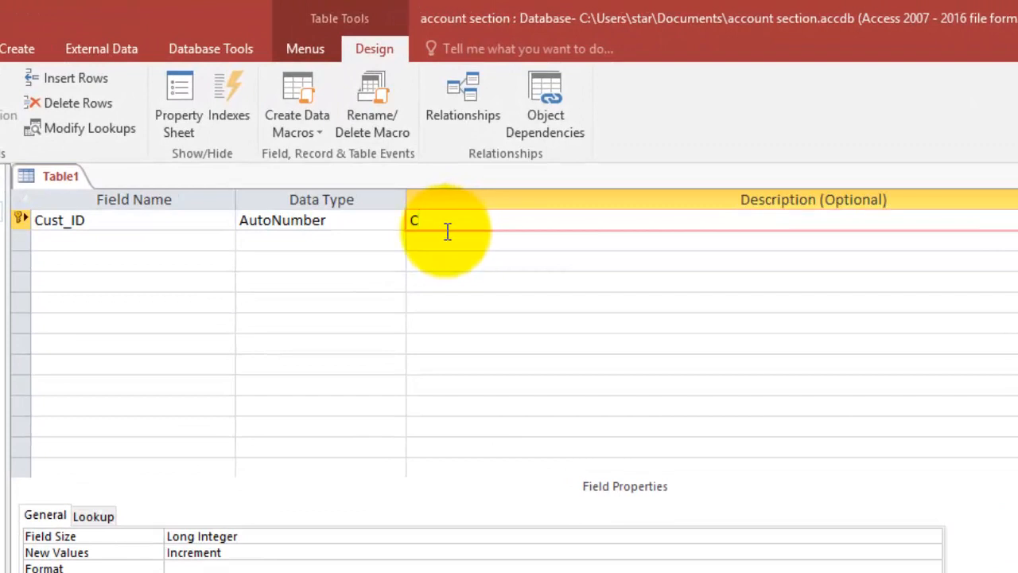
click(447, 232)
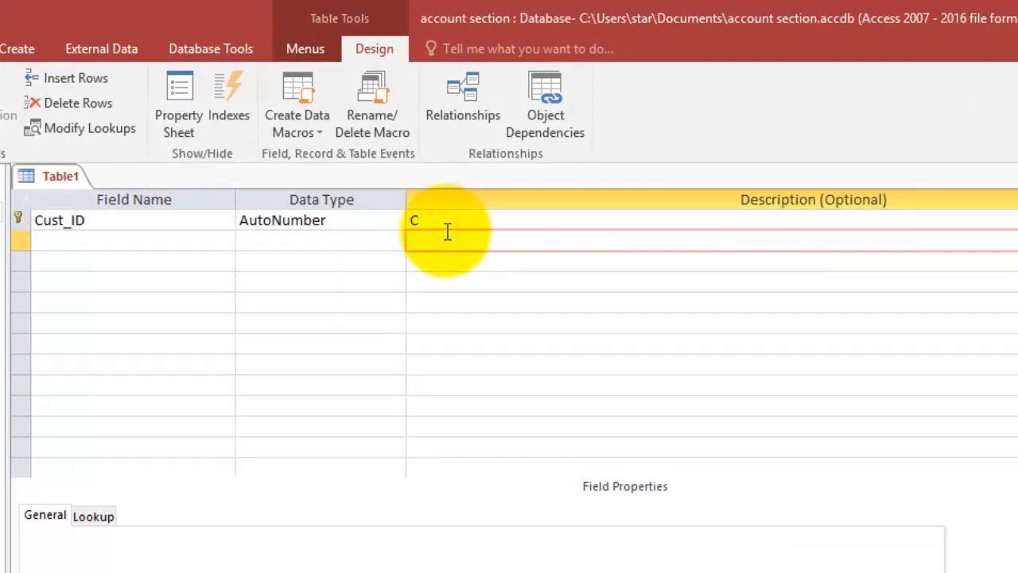
click(447, 223)
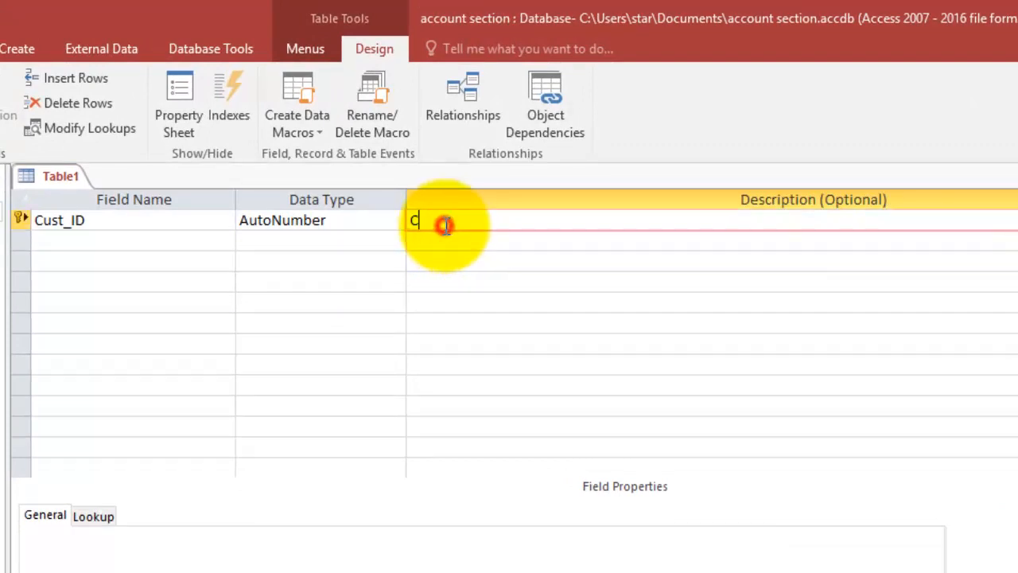
text(omputer wi)
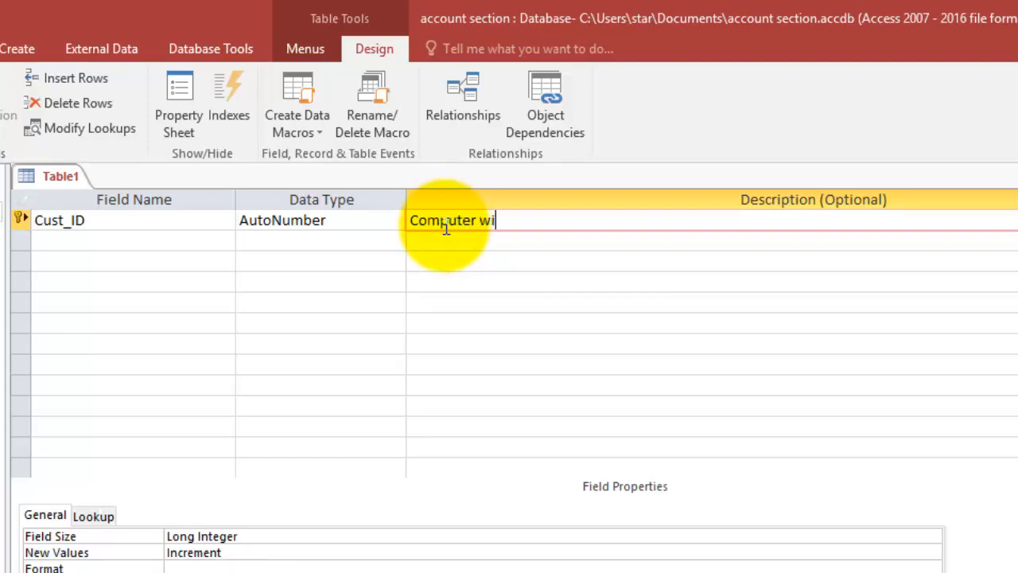
text(ll assign)
key(BackSpace)
key(BackSpace)
text(gn a number)
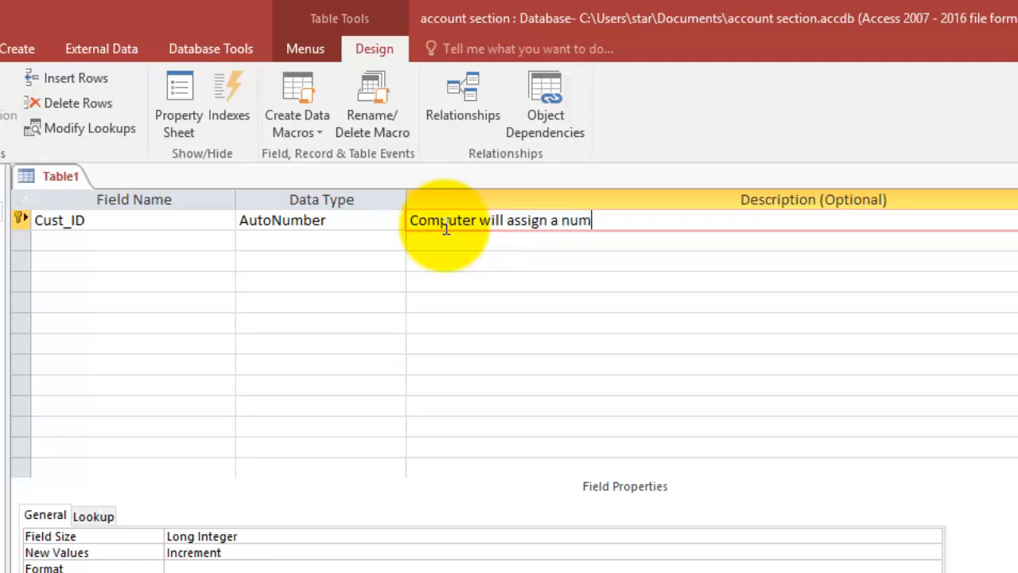
Name the second field Name and accept the reserved word notice
click(168, 239)
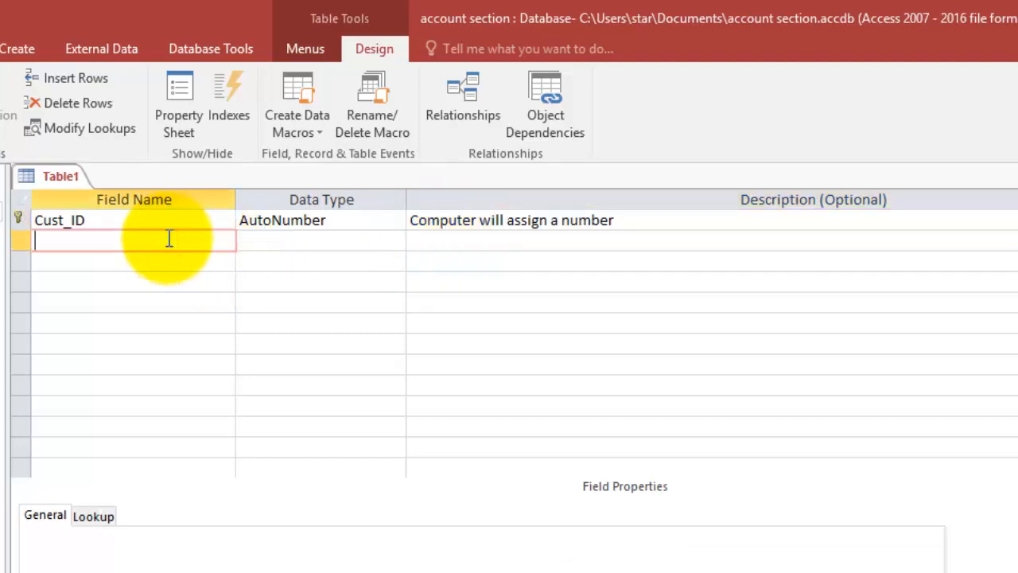
text(Name)
key(Tab)
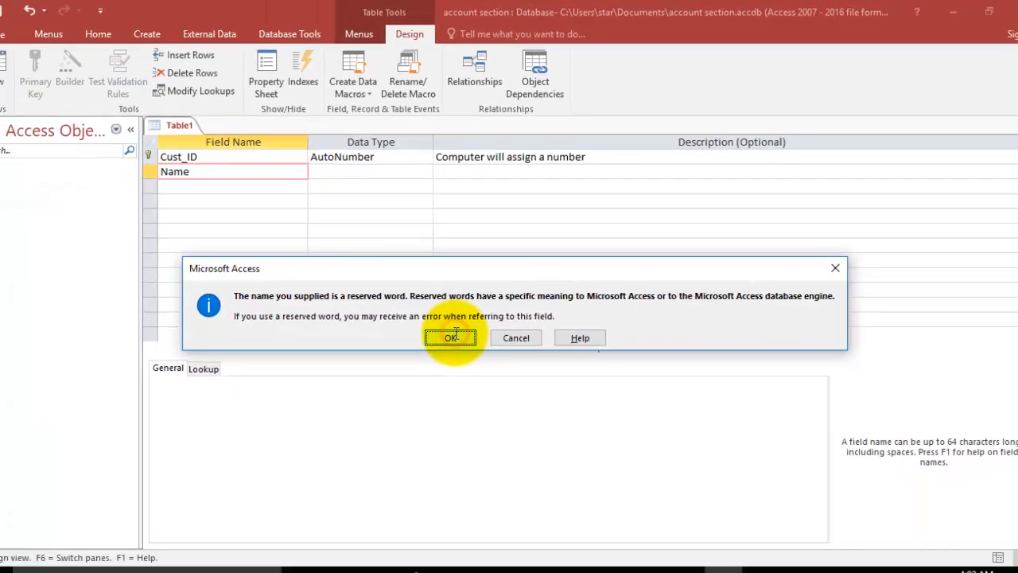
click(423, 482)
Rename the second field as Cust_Name
click(256, 159)
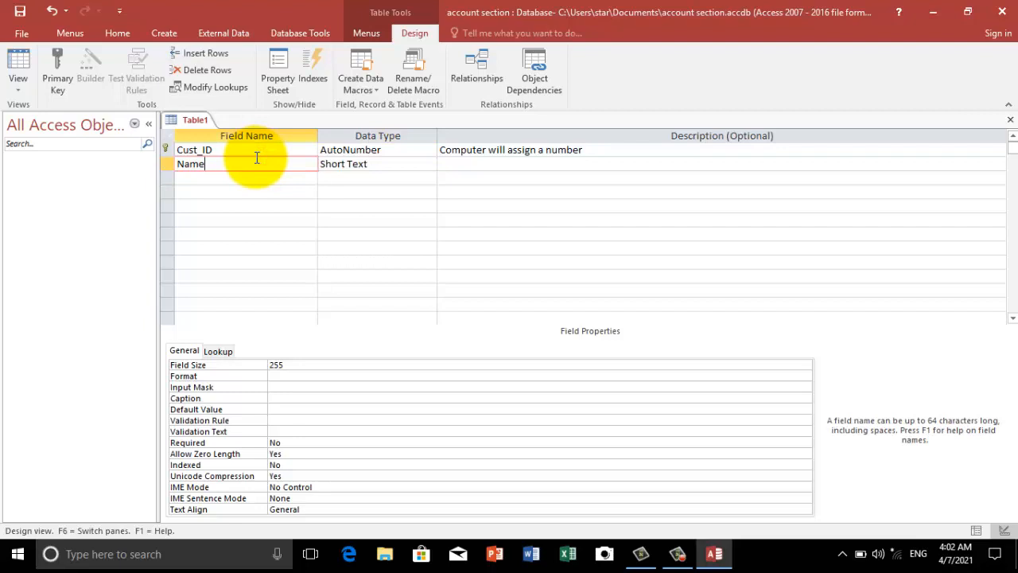
key(BackSpace)
key(BackSpace)
key(BackSpace)
key(BackSpace)
text(if)
key(BackSpace)
key(BackSpace)
text(C)
text(ust)
text(_na)
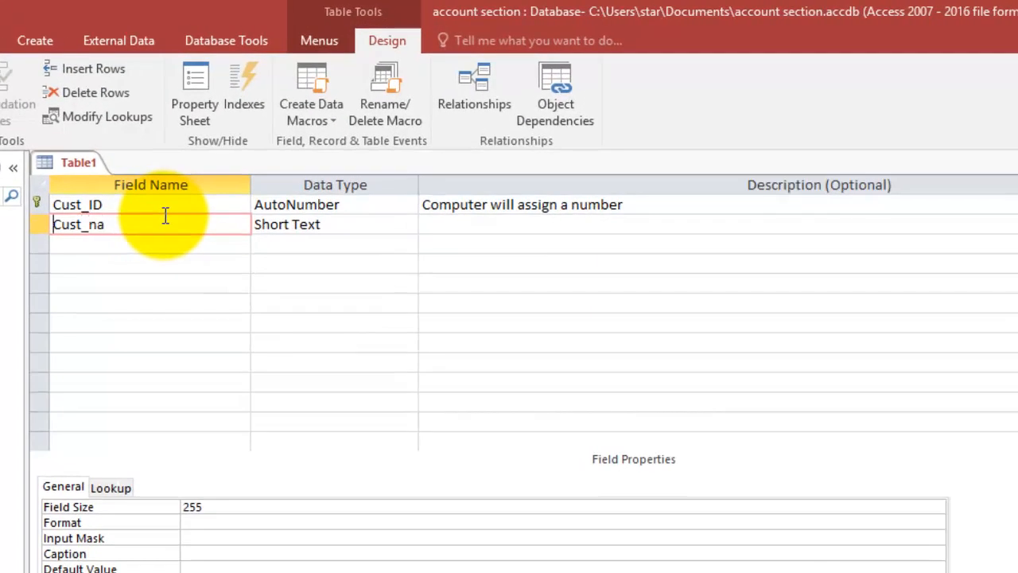
click(165, 216)
key(BackSpace)
key(BackSpace)
text(Name)
click(164, 210)
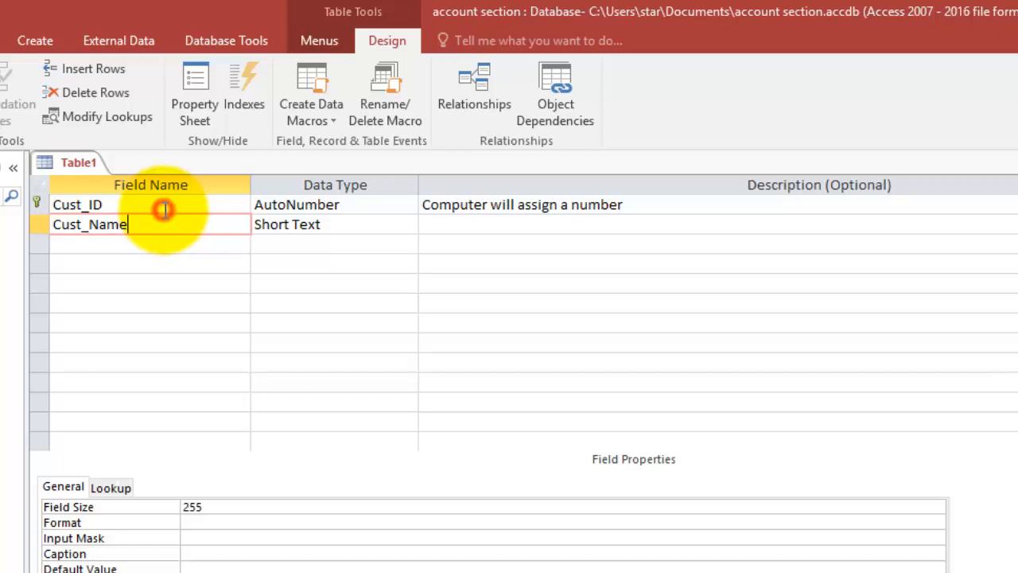
click(165, 220)
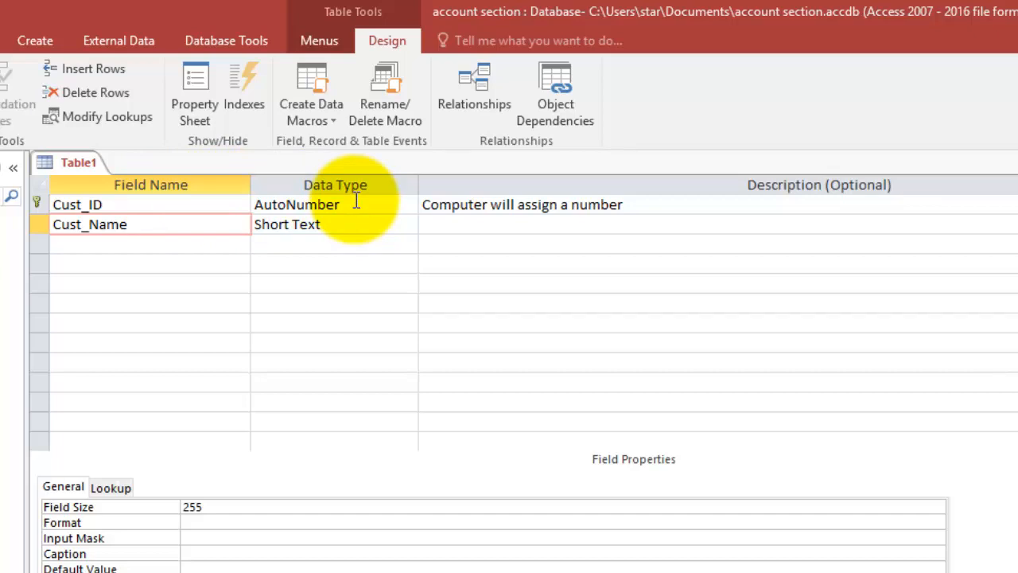
Go through the data type and description cells of the Cust_Name field and move to the third field row
click(348, 225)
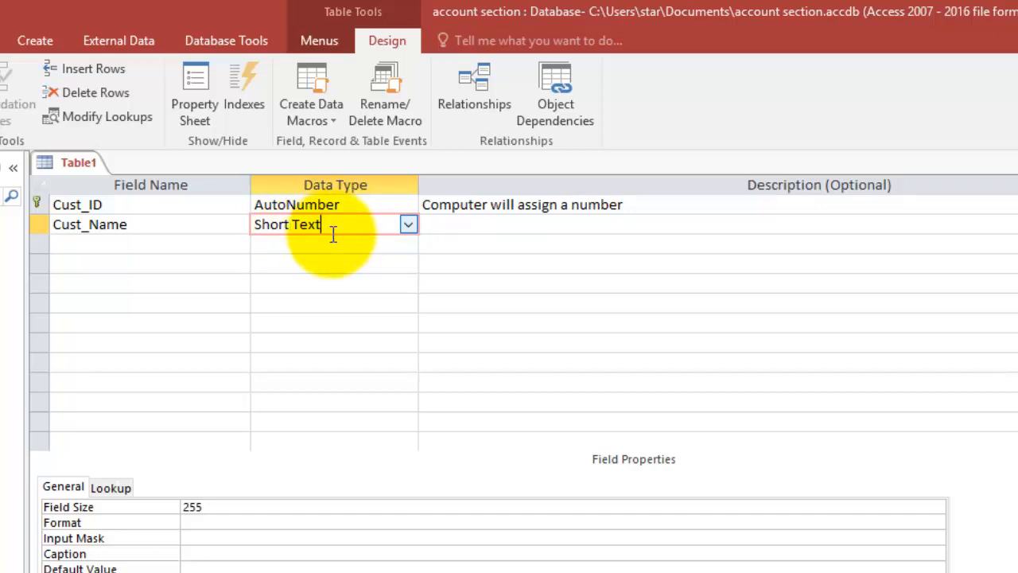
click(432, 230)
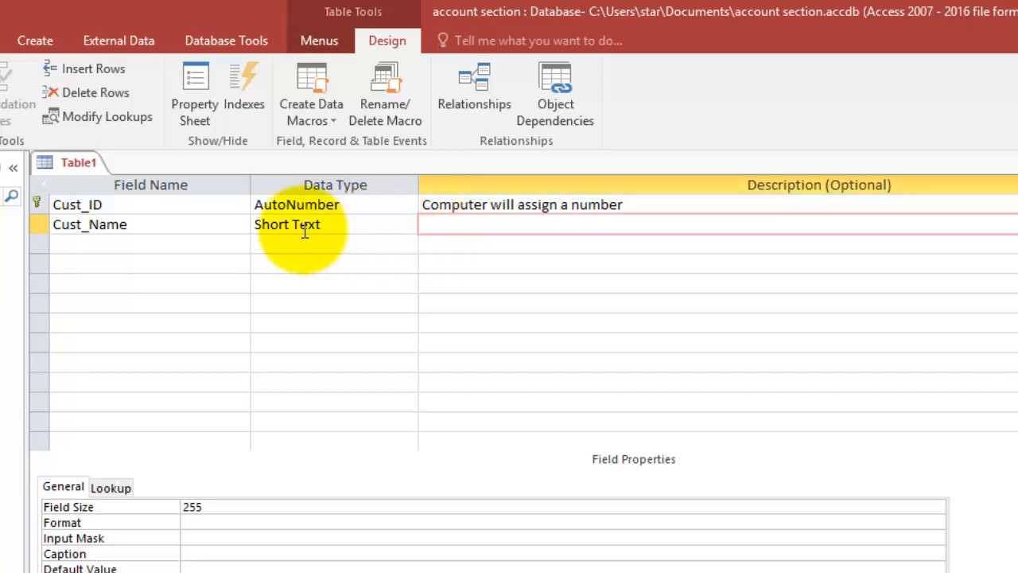
click(149, 246)
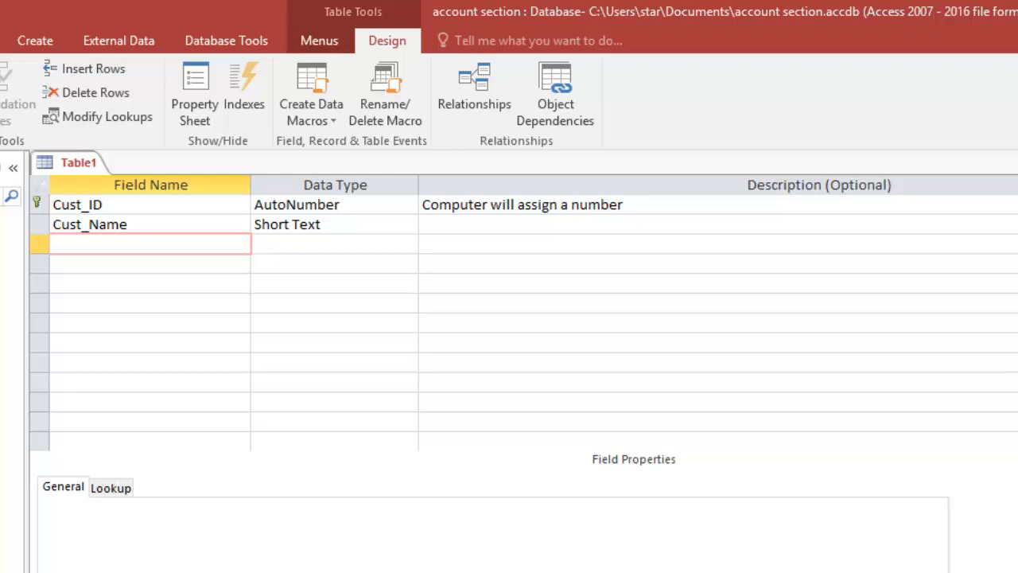
Add a third field named Product and start the Lookup Wizard for it with the option to type in the values
text(Product)
key(Tab)
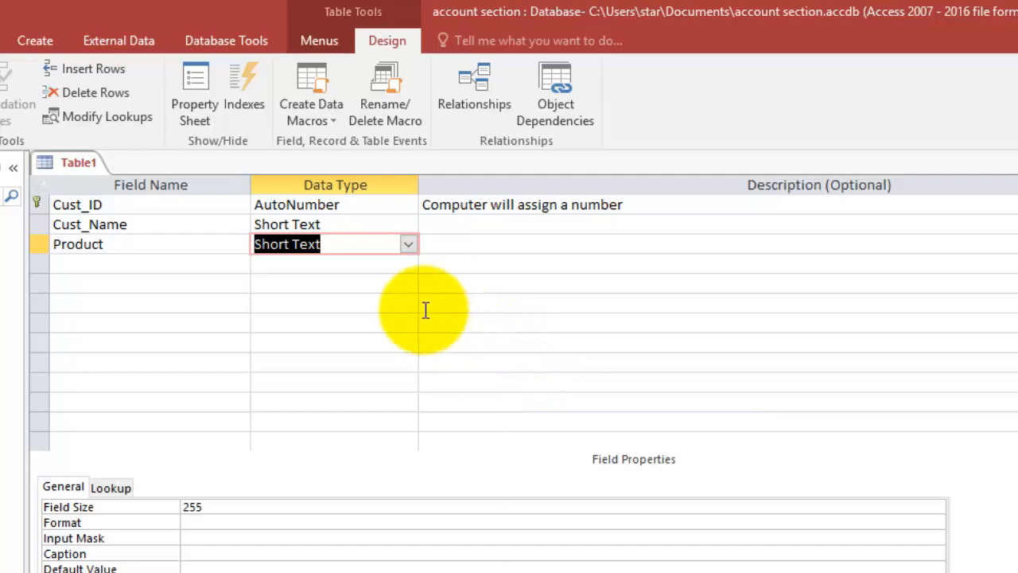
click(407, 244)
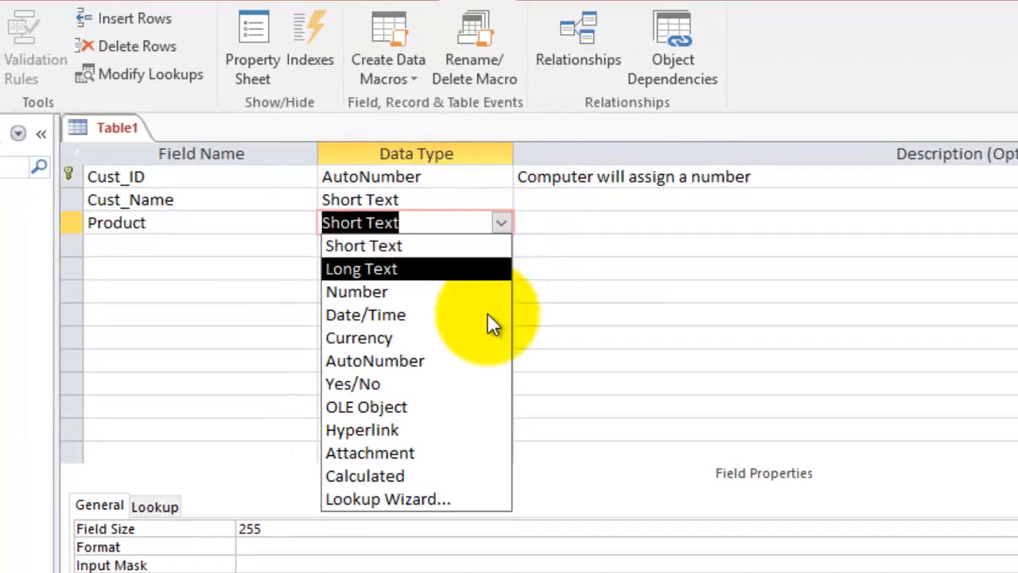
click(425, 498)
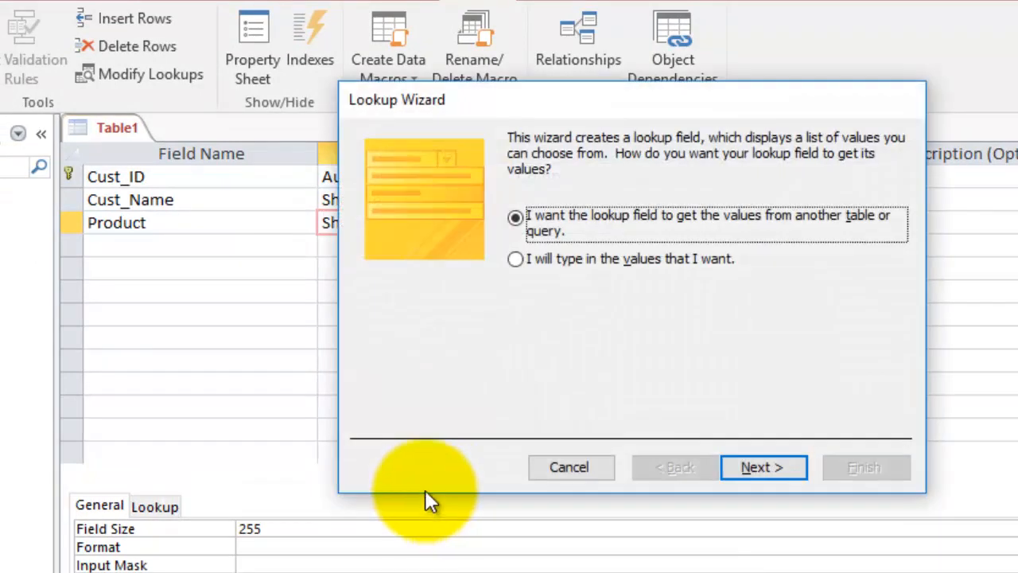
click(530, 267)
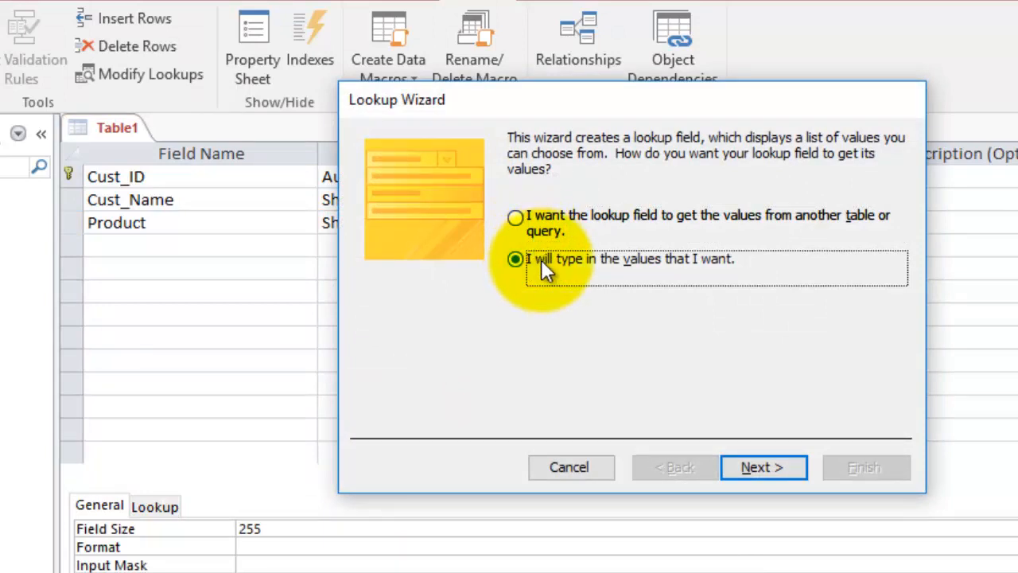
click(759, 465)
Enter KEY, MOUSE and CPU as the values in the first column of the lookup list
click(471, 280)
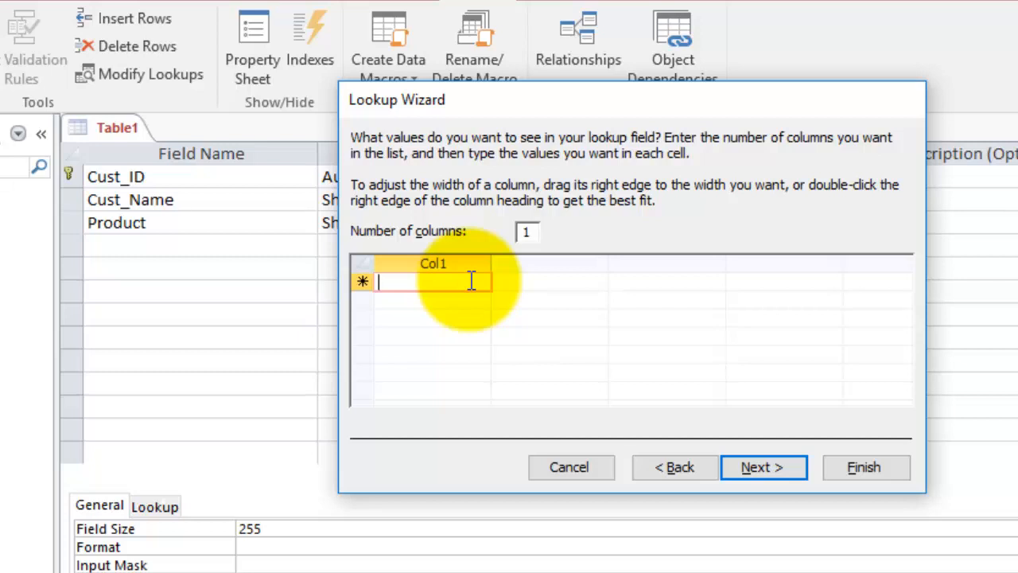
text(KEY)
key(Return)
text(MOUSE)
key(Return)
text(CPU)
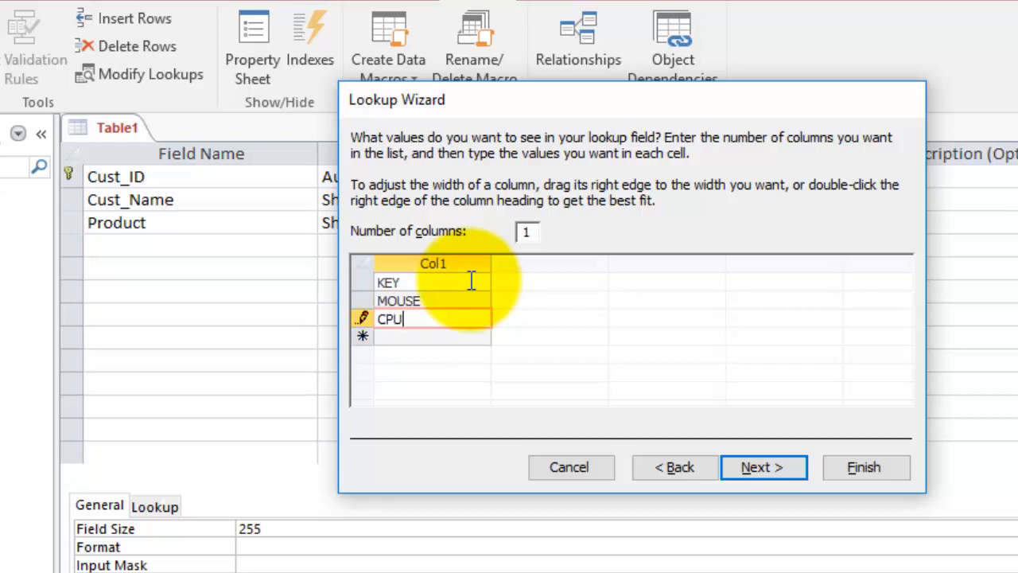
Allow multiple values for the Product lookup field and finish the wizard
click(775, 468)
click(516, 323)
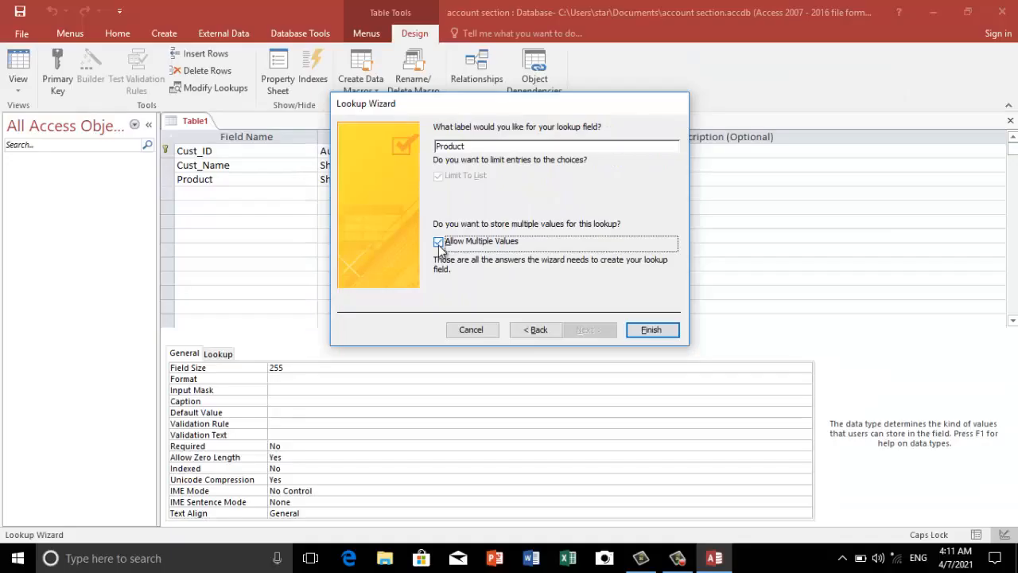
click(651, 331)
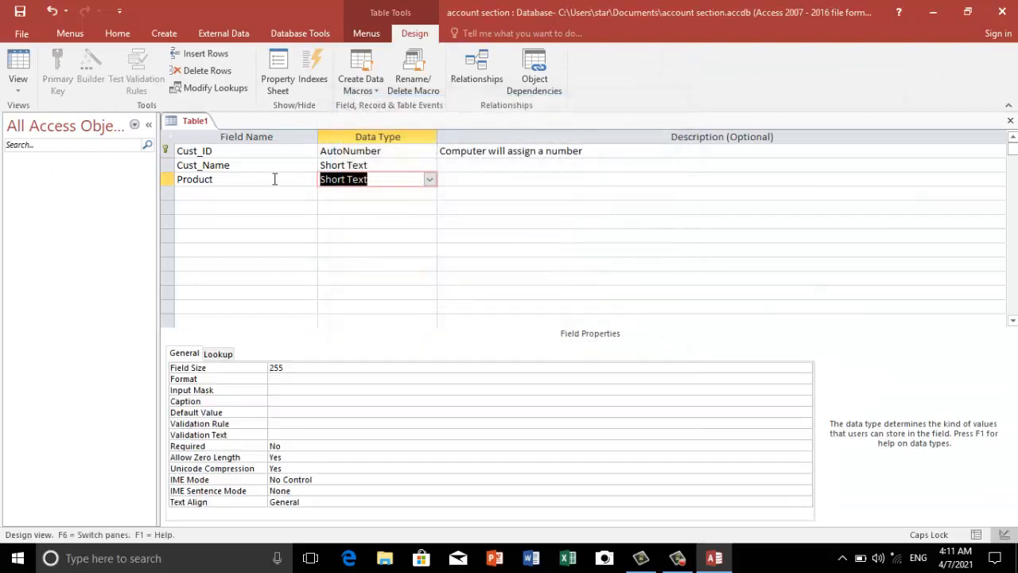
Add a fourth field named Price with the Number data type
click(250, 191)
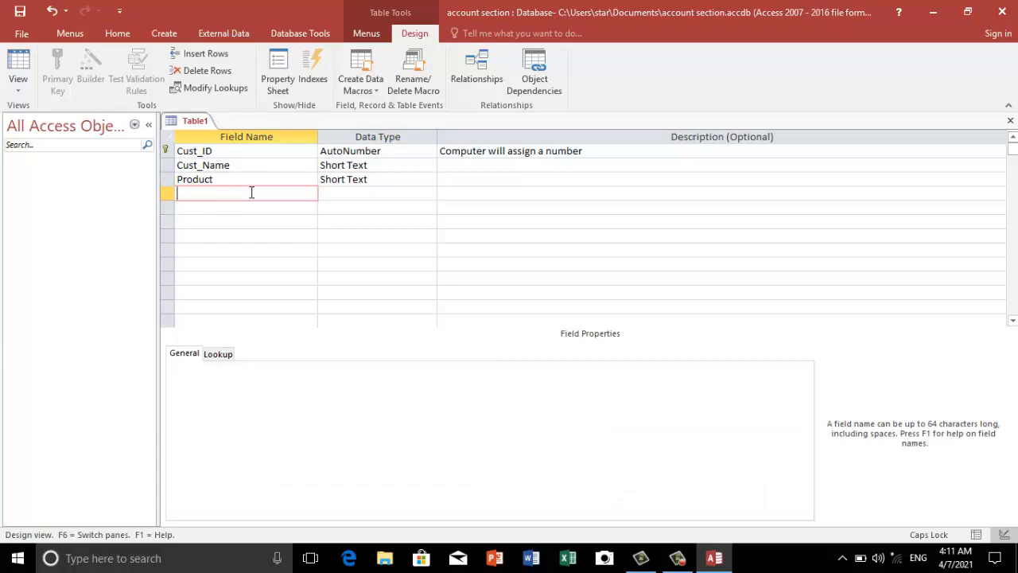
text(p)
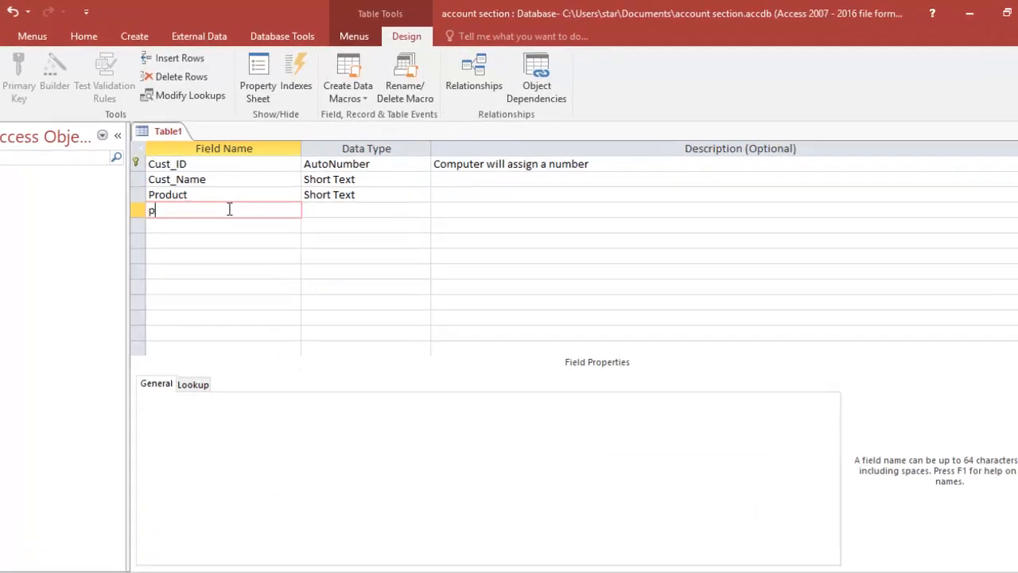
key(BackSpace)
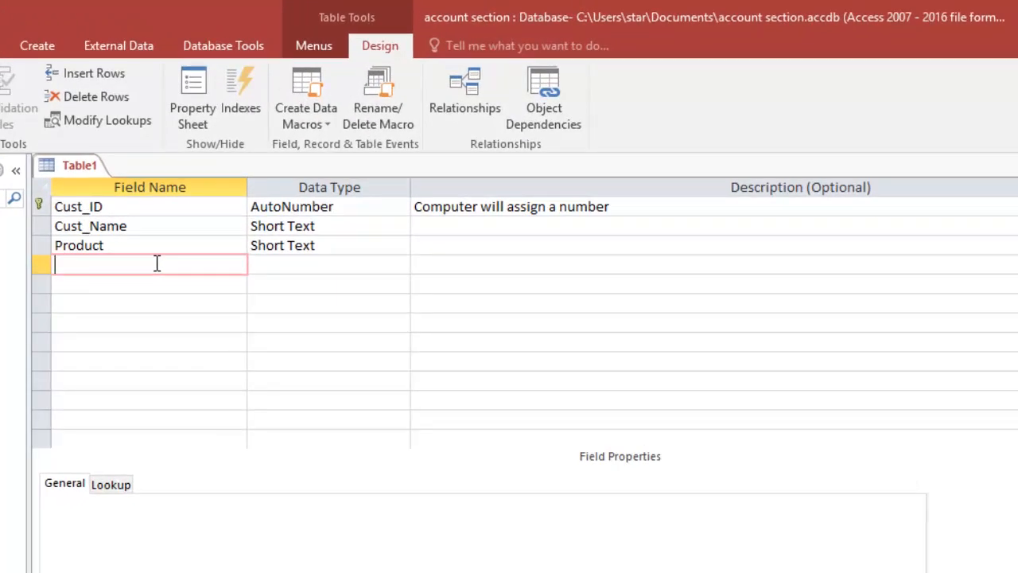
text(Price)
key(Tab)
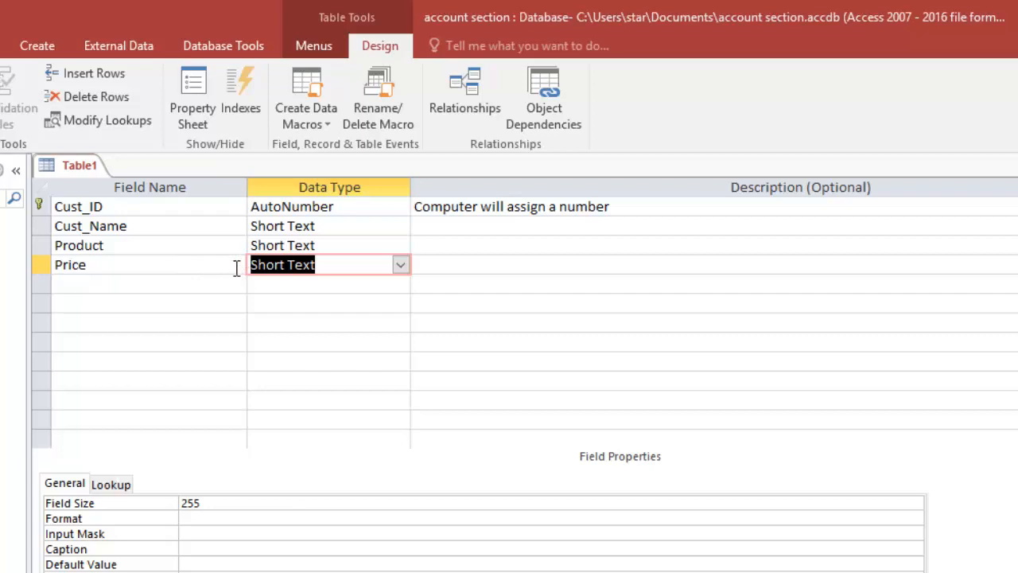
click(400, 266)
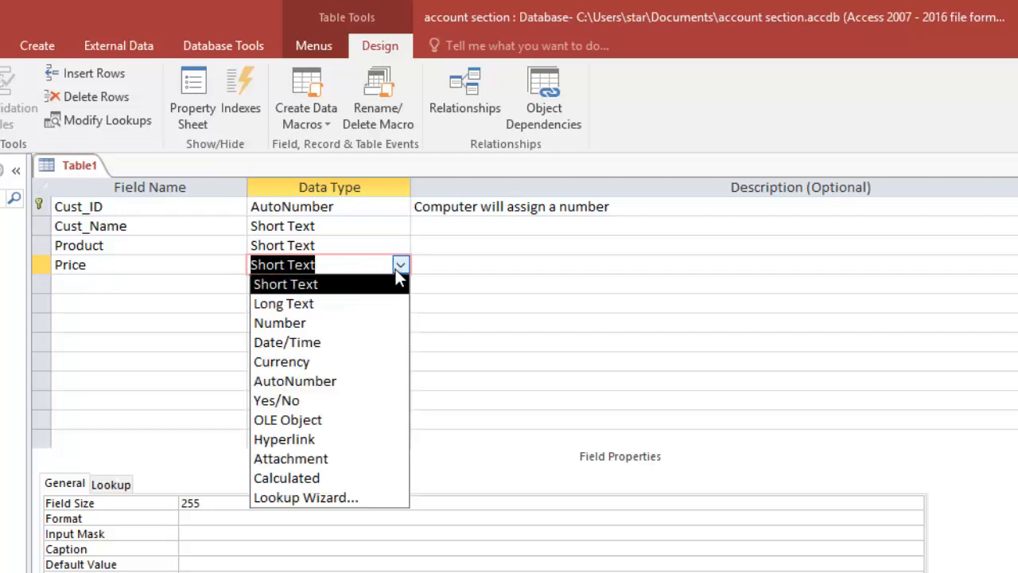
click(342, 331)
Add a fifth field named Qty below the Price field
click(236, 287)
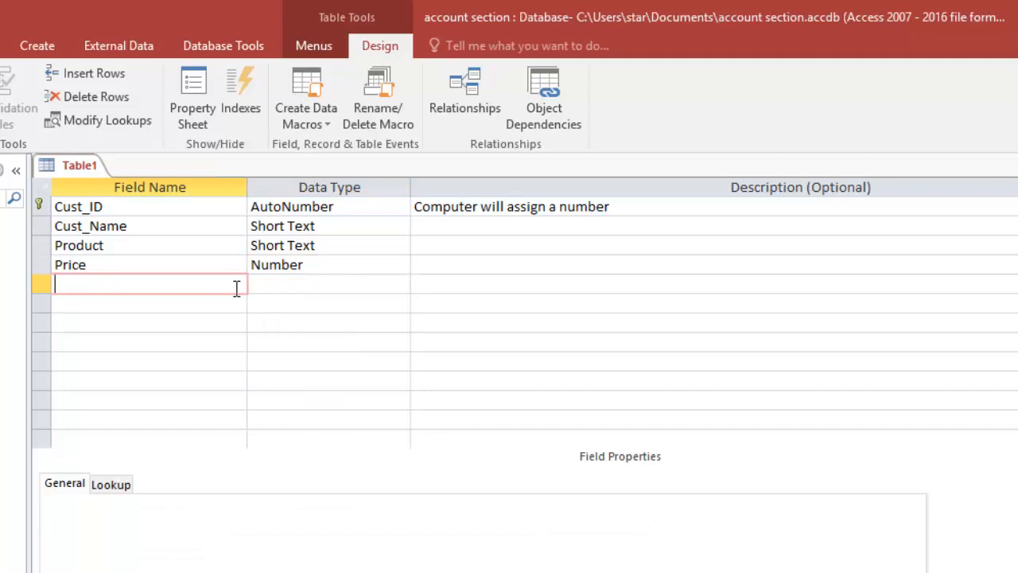
text(Q)
key(BackSpace)
text(Qty)
key(Tab)
Try out Number, Date/Time and Yes/No as the data type of the Qty field, clearing each entry
text(n)
key(BackSpace)
key(BackSpace)
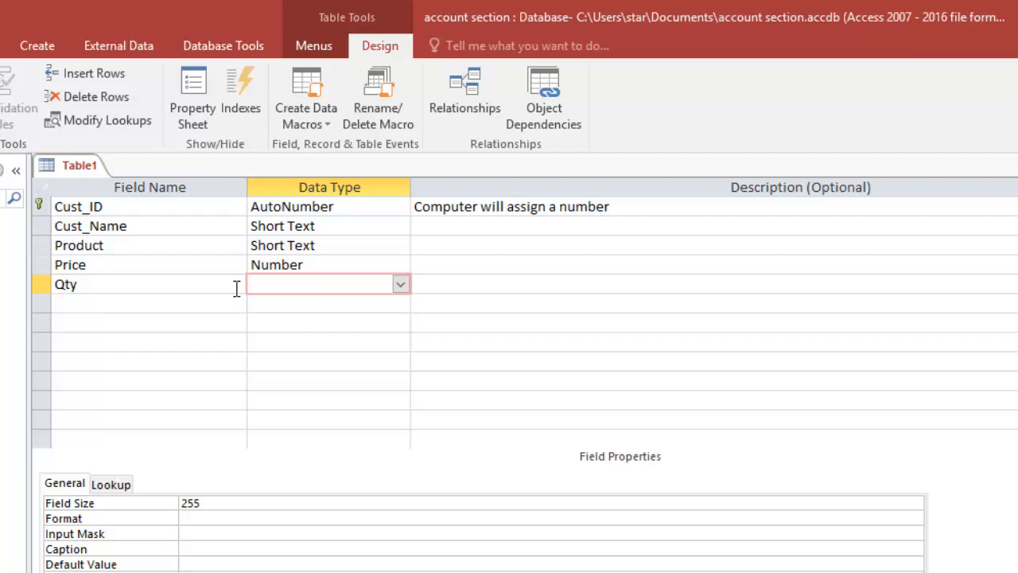
text(n)
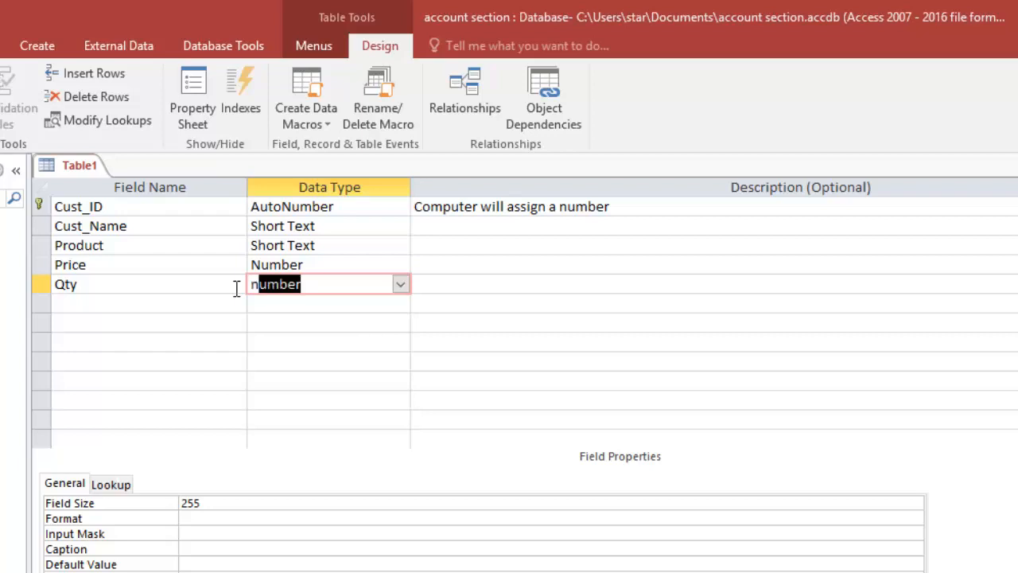
key(BackSpace)
key(BackSpace)
text(d)
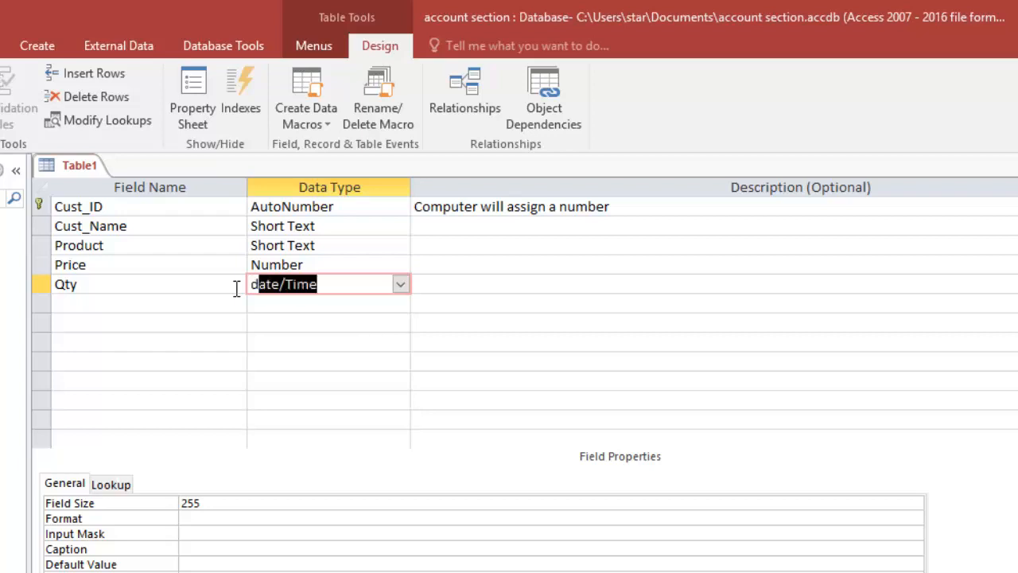
key(BackSpace)
key(BackSpace)
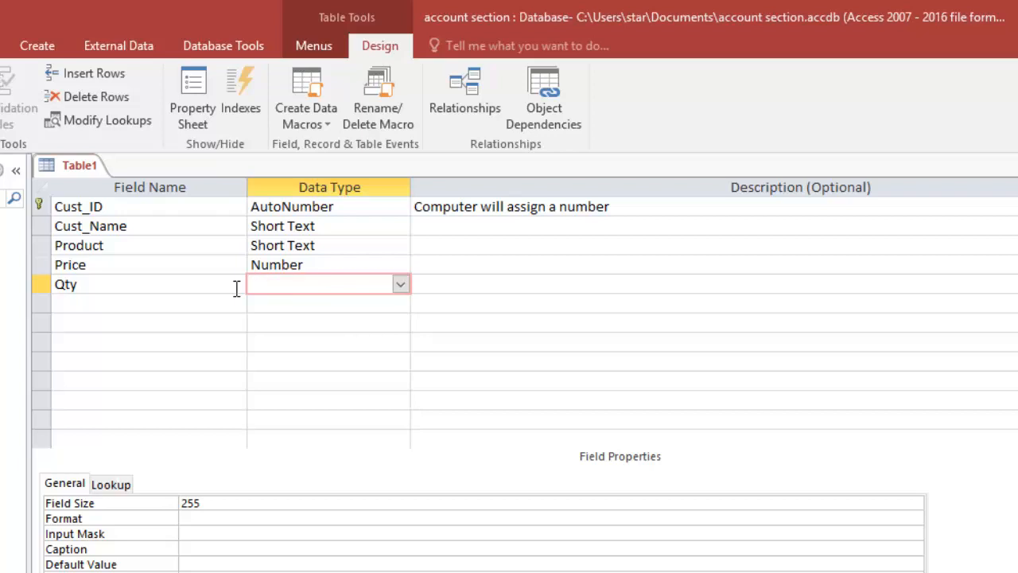
text(y)
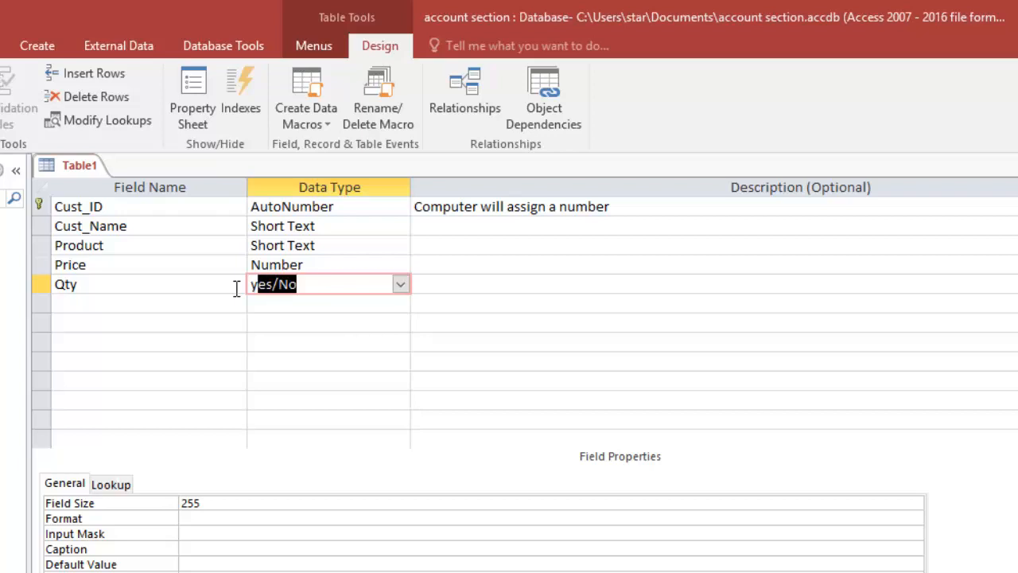
key(BackSpace)
key(BackSpace)
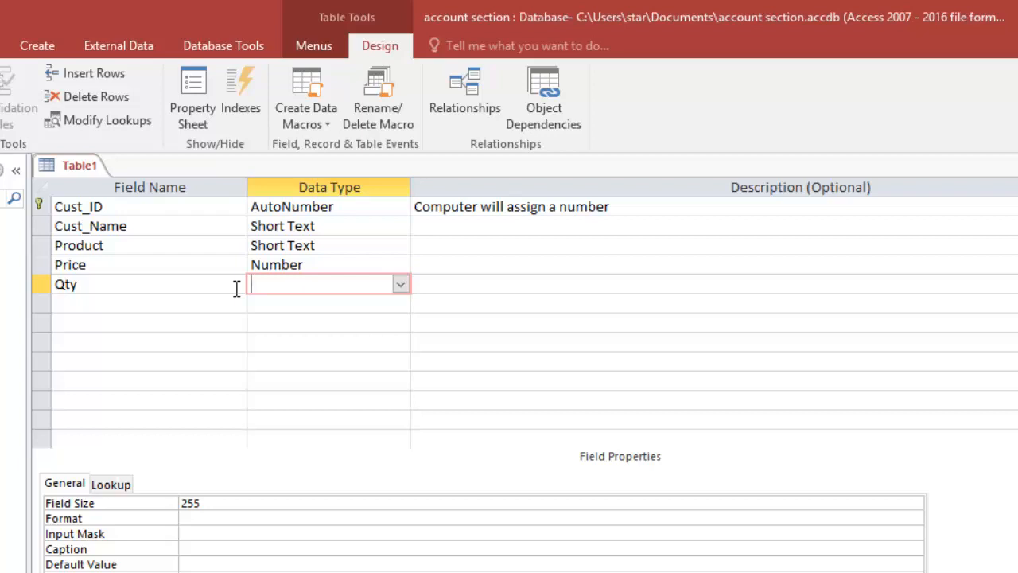
Set the data type of the Qty field to Number
text(number)
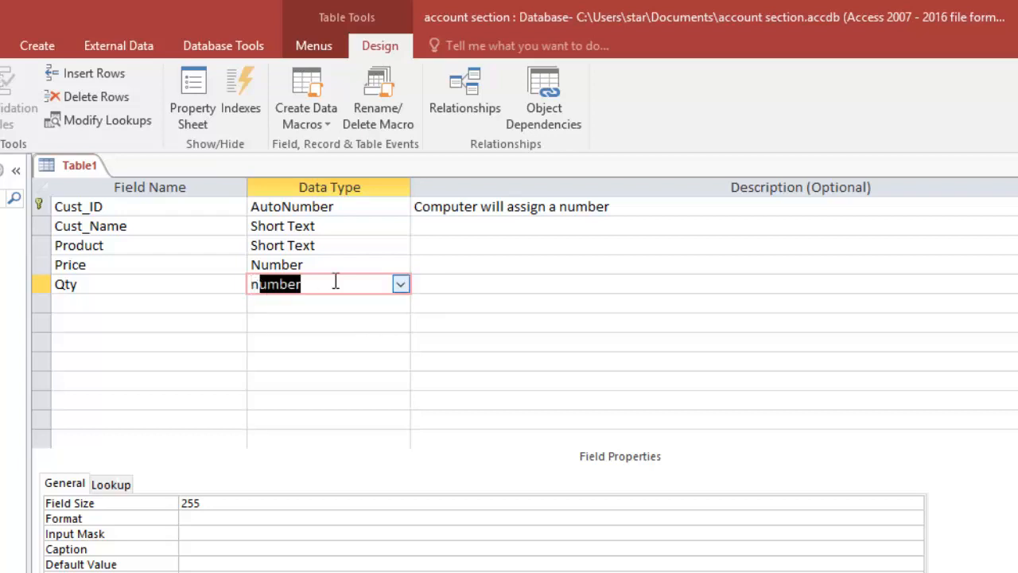
click(399, 285)
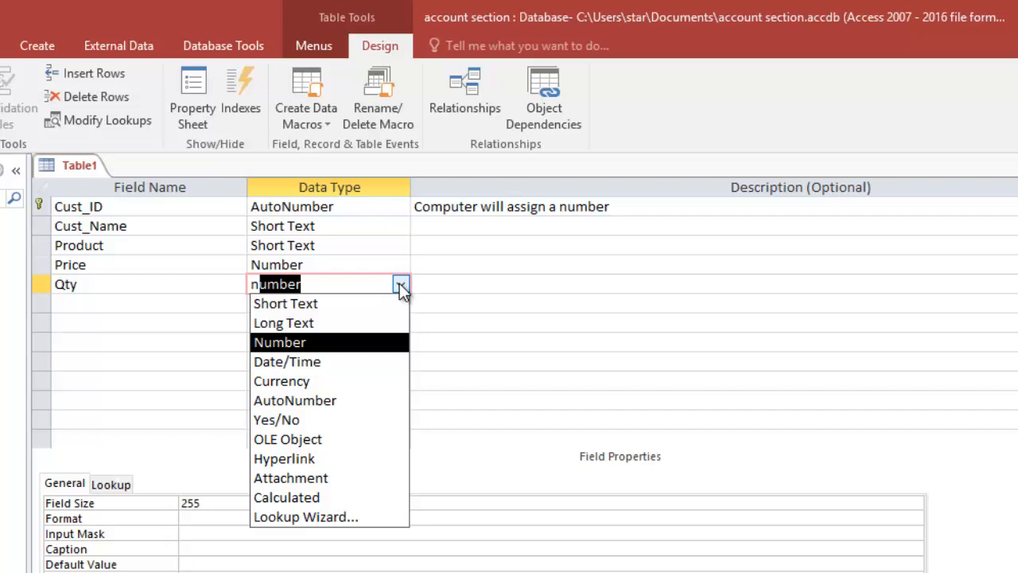
click(325, 344)
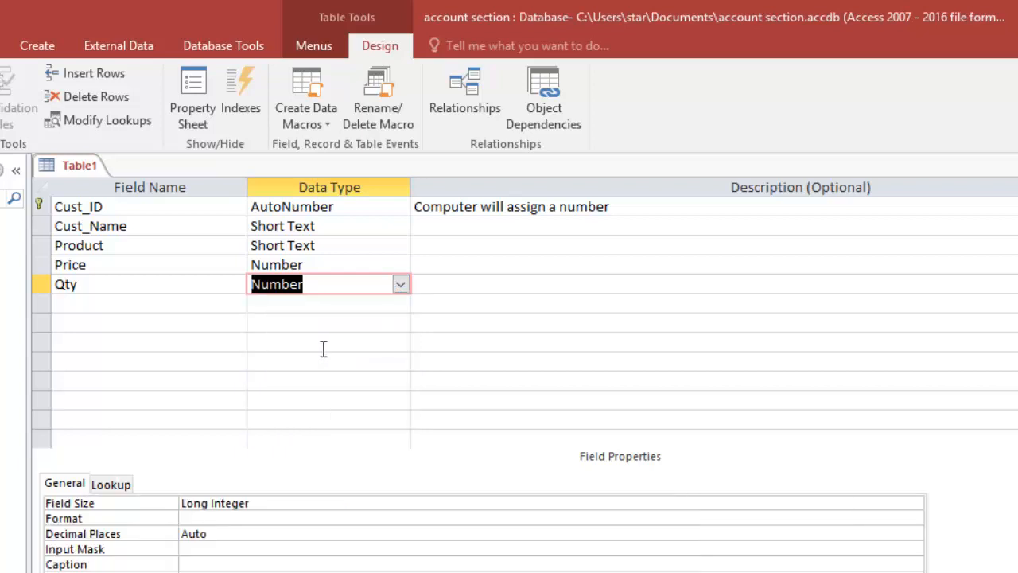
Add a sixth field named Total with the Number data type and leave its description empty
click(226, 310)
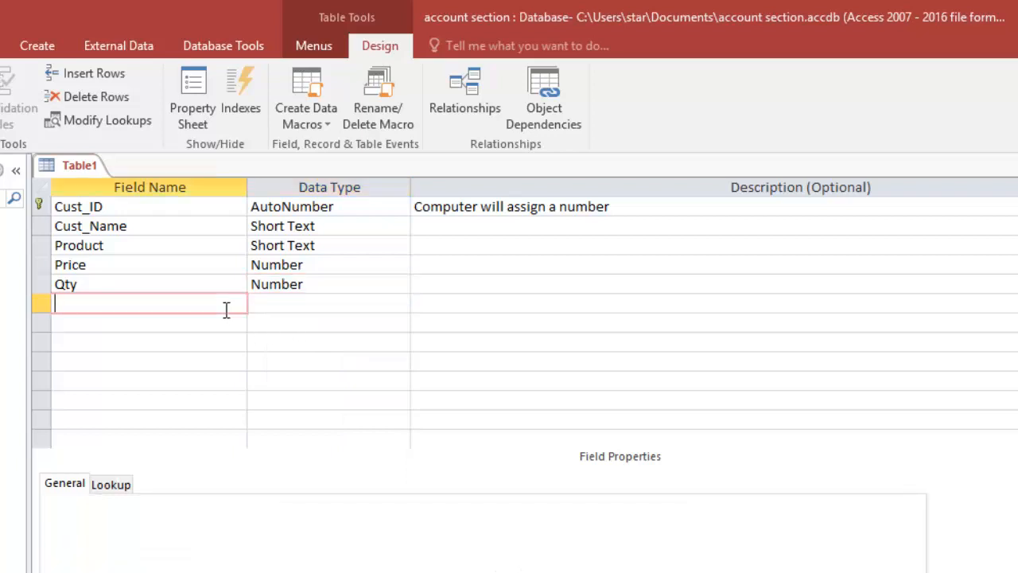
text(B)
text(l)
key(BackSpace)
key(BackSpace)
text(T)
key(BackSpace)
text(Total)
key(Tab)
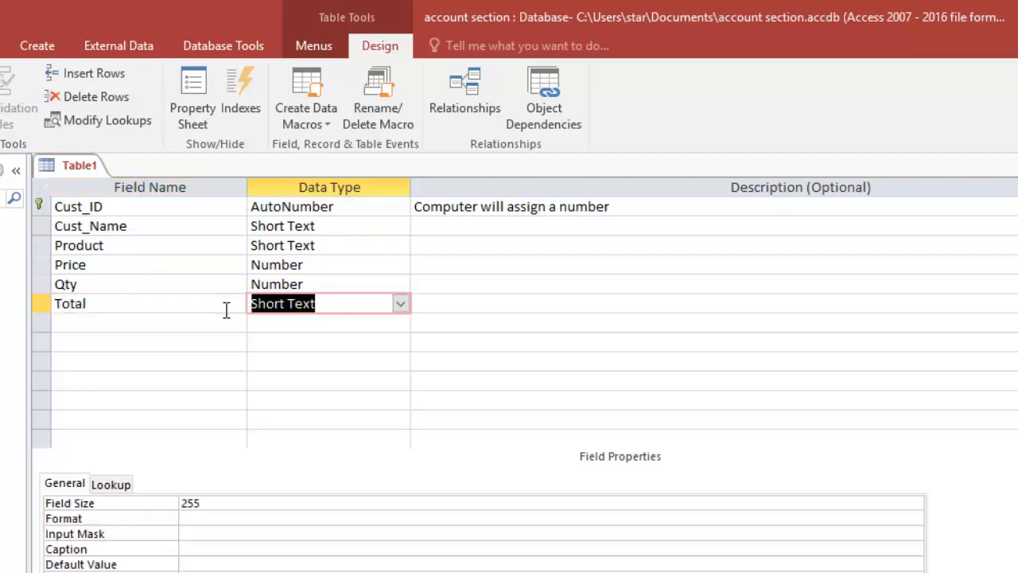
text(n)
key(Tab)
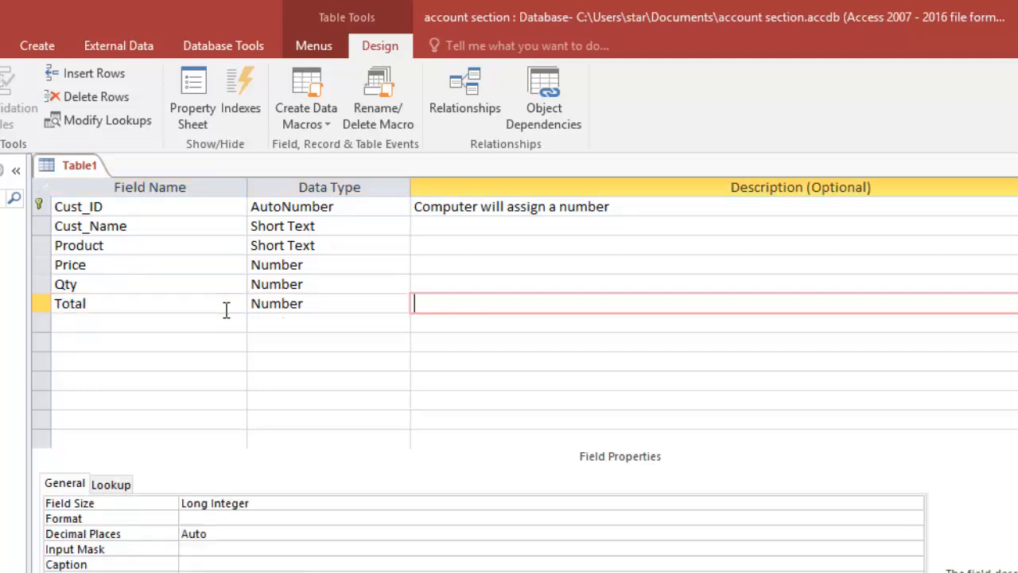
key(Tab)
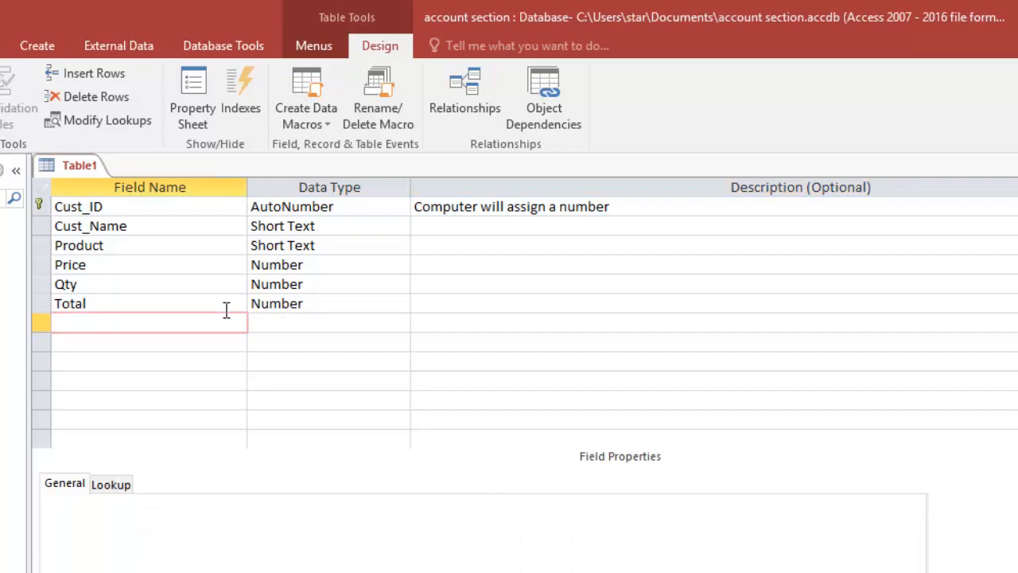
Add a seventh field named Receive with the Number data type and leave its description empty
text(Receive)
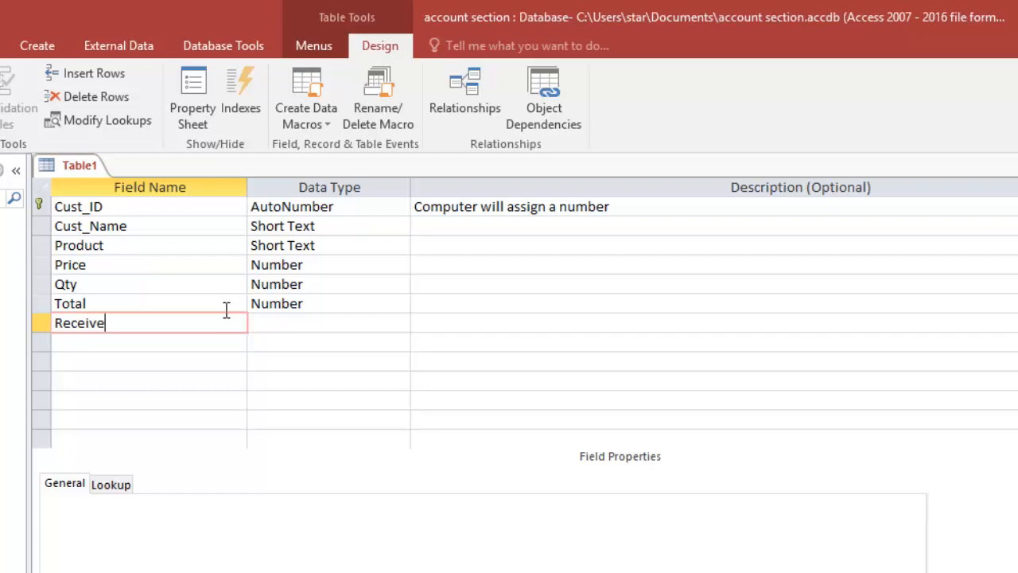
key(Tab)
text(n)
key(Tab)
key(Tab)
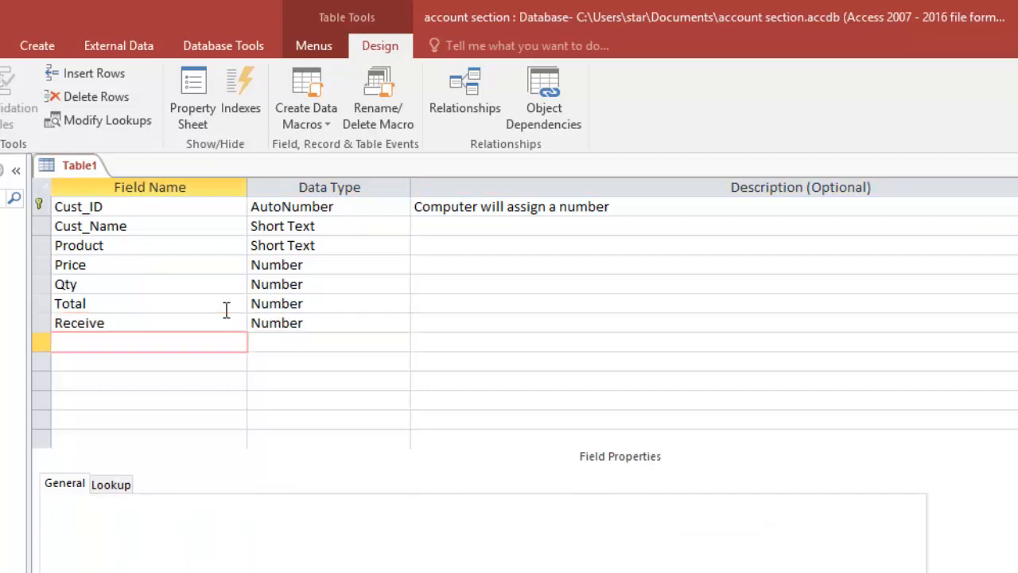
Add an eighth field named Balance with the Number data type
text(Balance)
key(Tab)
text(n)
key(Tab)
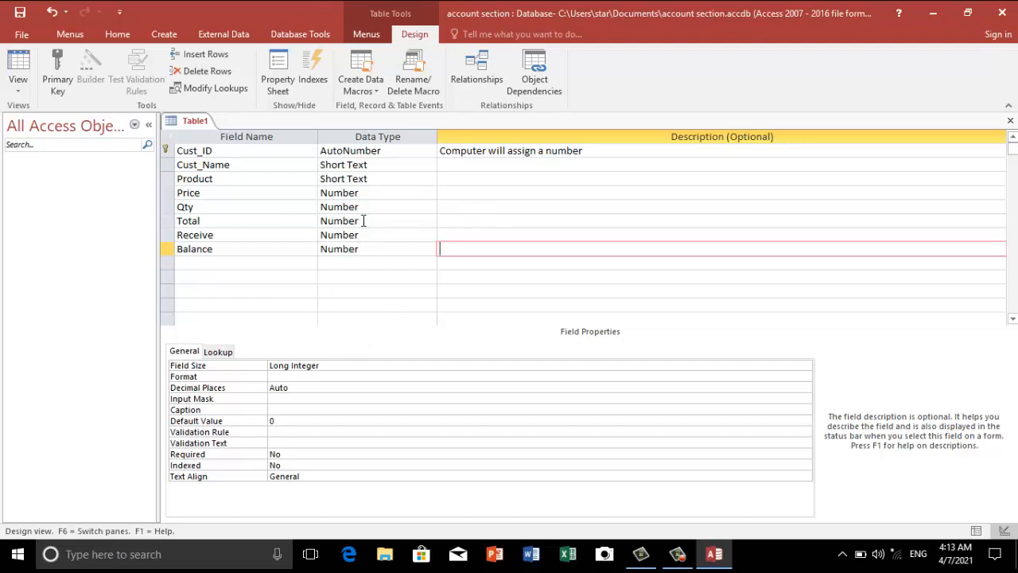
Examine the general properties of Cust_Name and the lookup and general properties of Product, including its Field Size
click(373, 166)
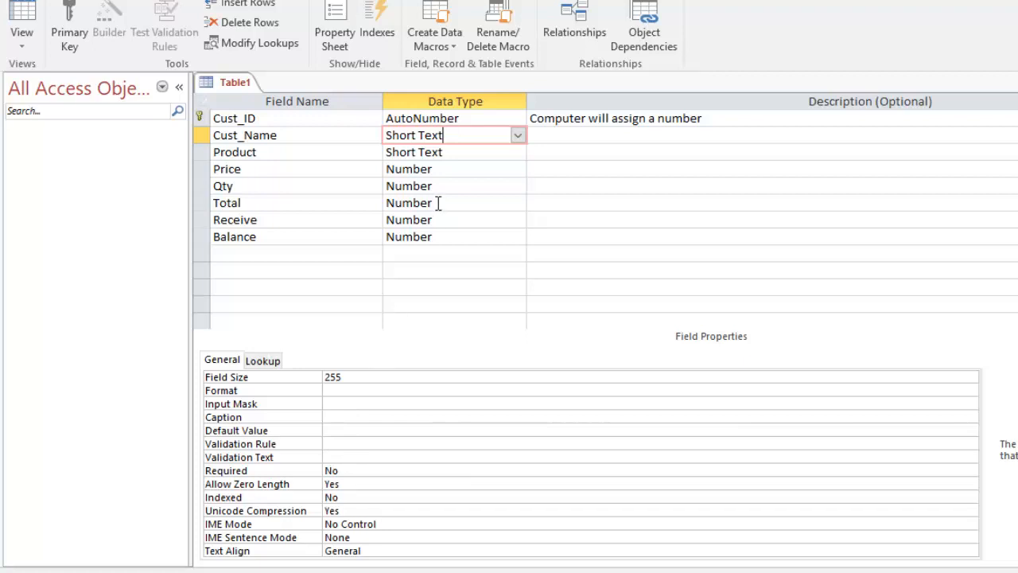
click(460, 159)
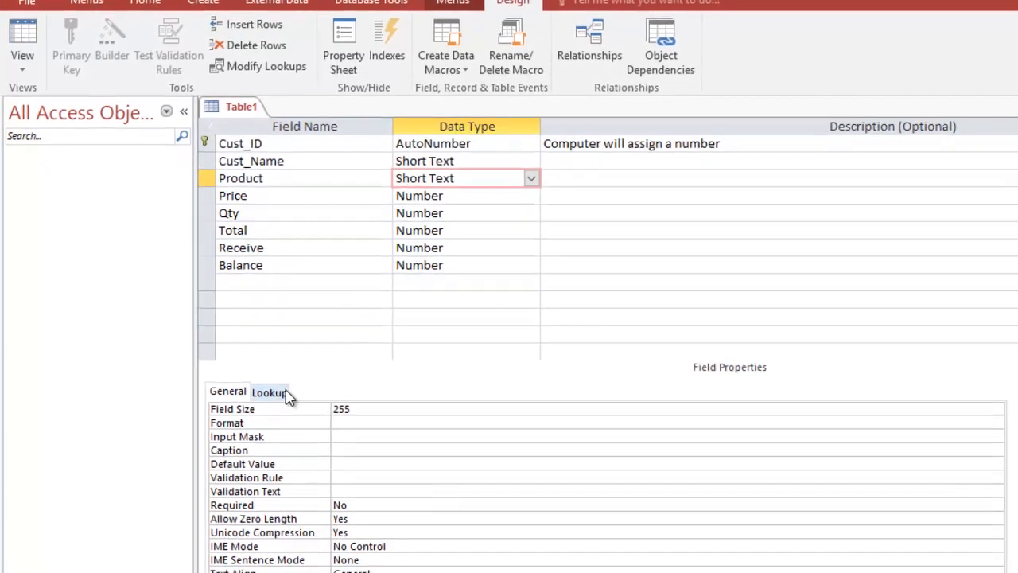
click(282, 393)
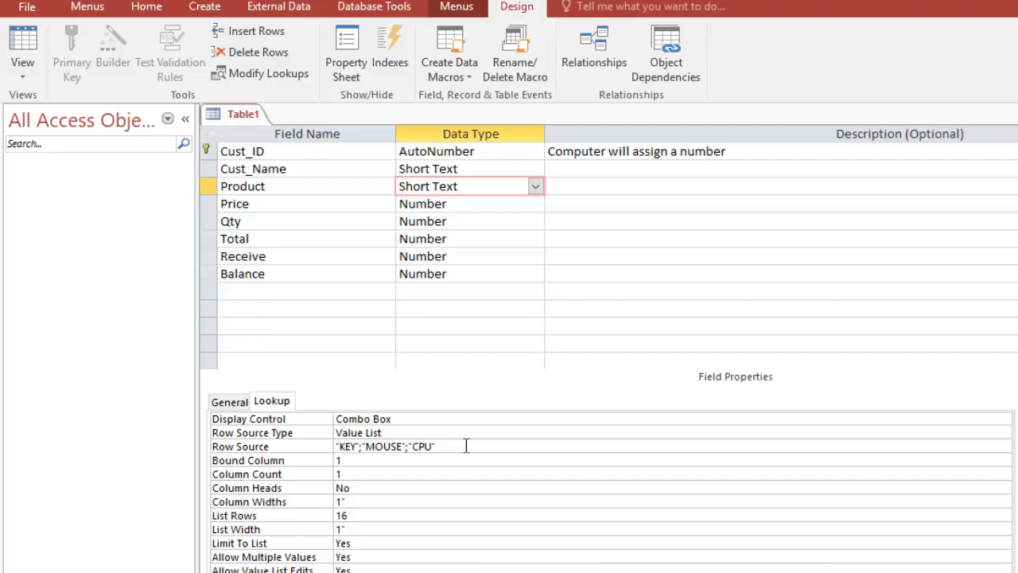
click(239, 403)
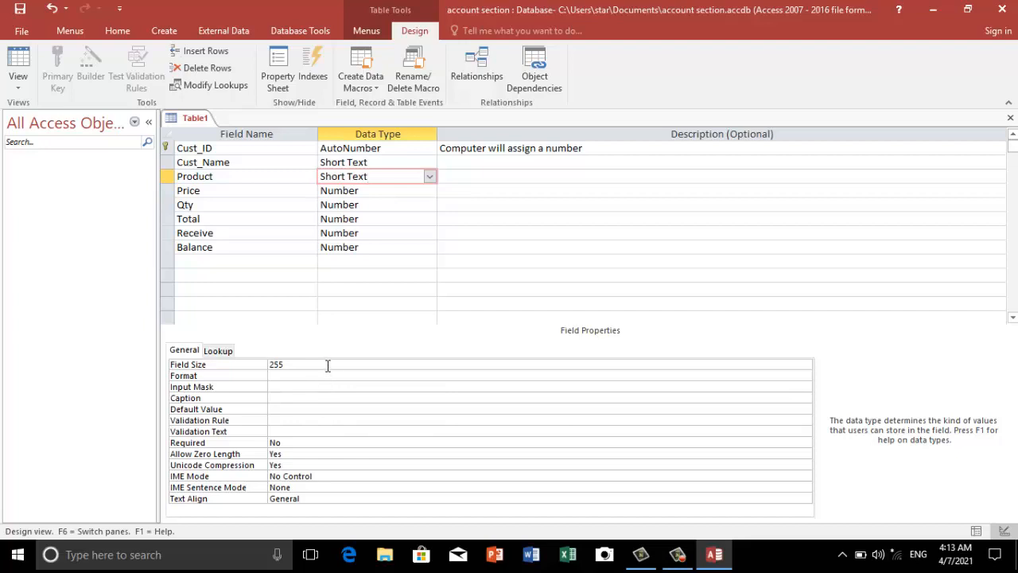
click(328, 365)
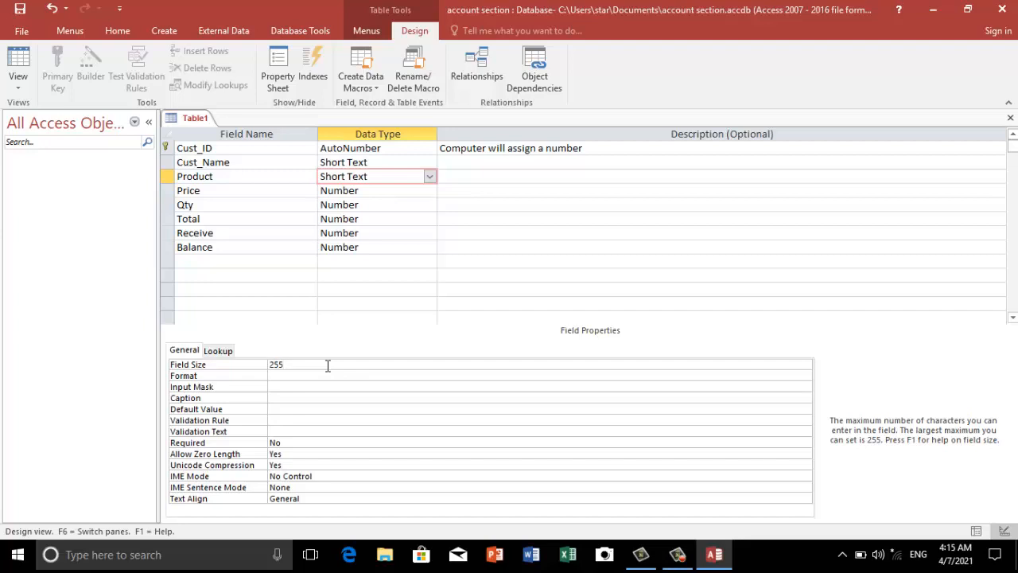
Close the table design, saving its changes under the table name Qty
click(318, 377)
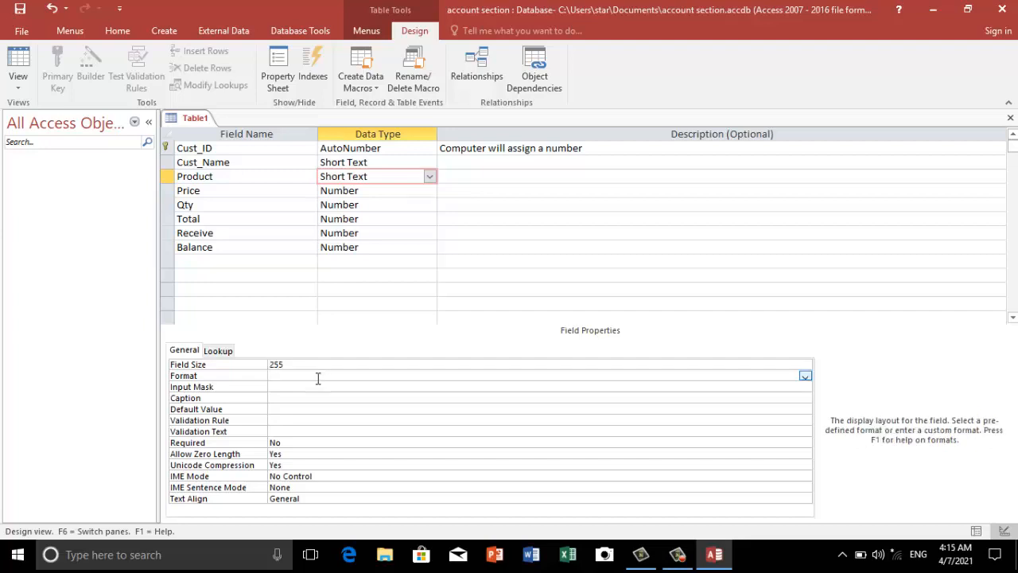
click(371, 200)
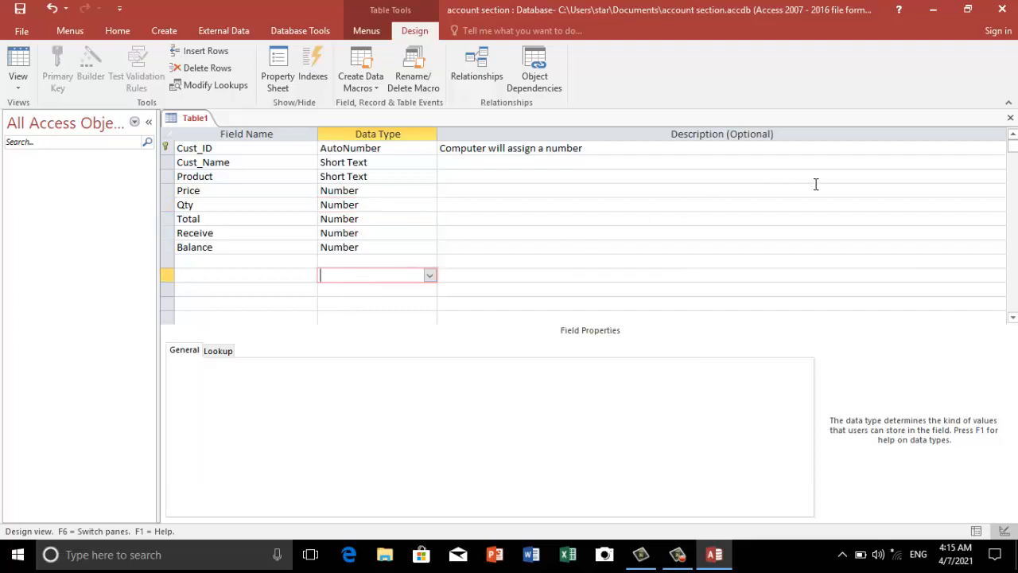
click(1010, 118)
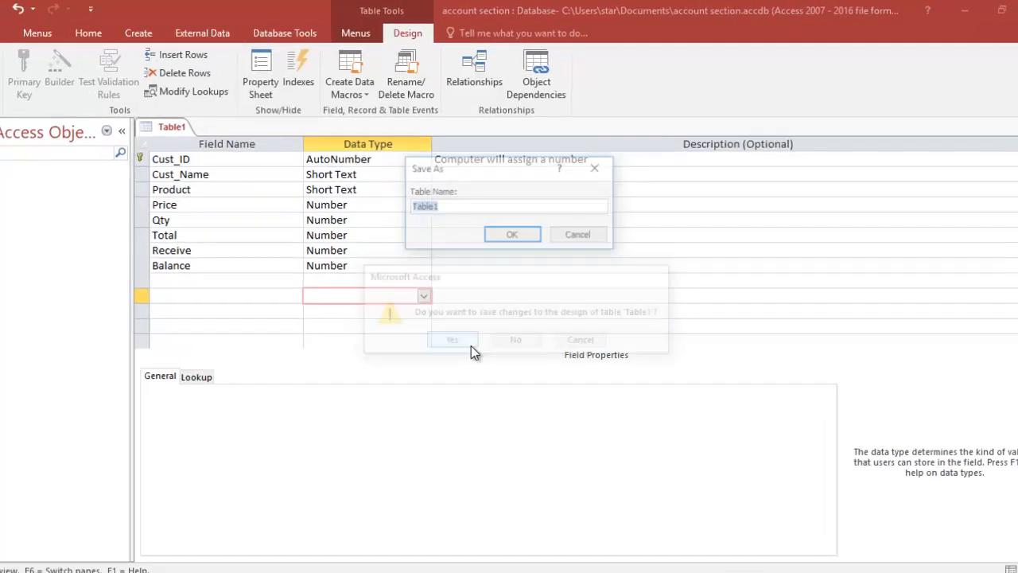
click(474, 321)
text(qt)
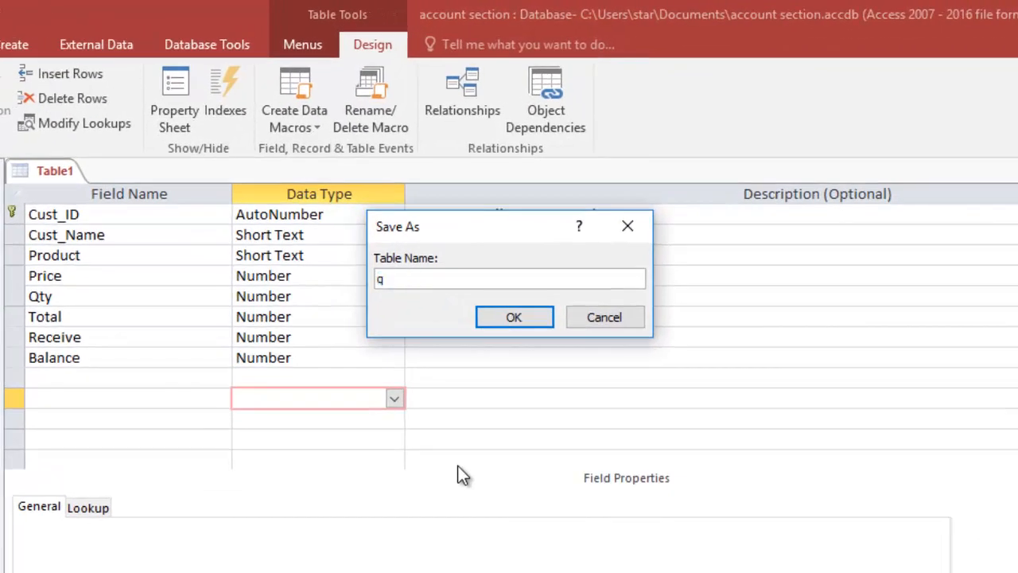
text(y)
key(BackSpace)
key(BackSpace)
key(BackSpace)
text(Qty)
click(515, 322)
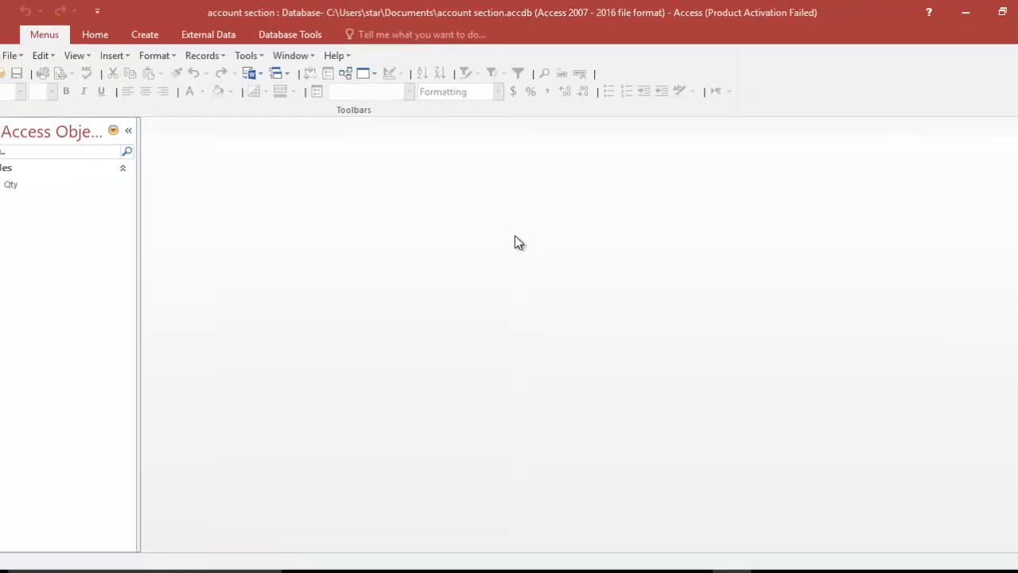
Examine the saved Qty table in Datasheet view and Design view, and close it
click(6, 192)
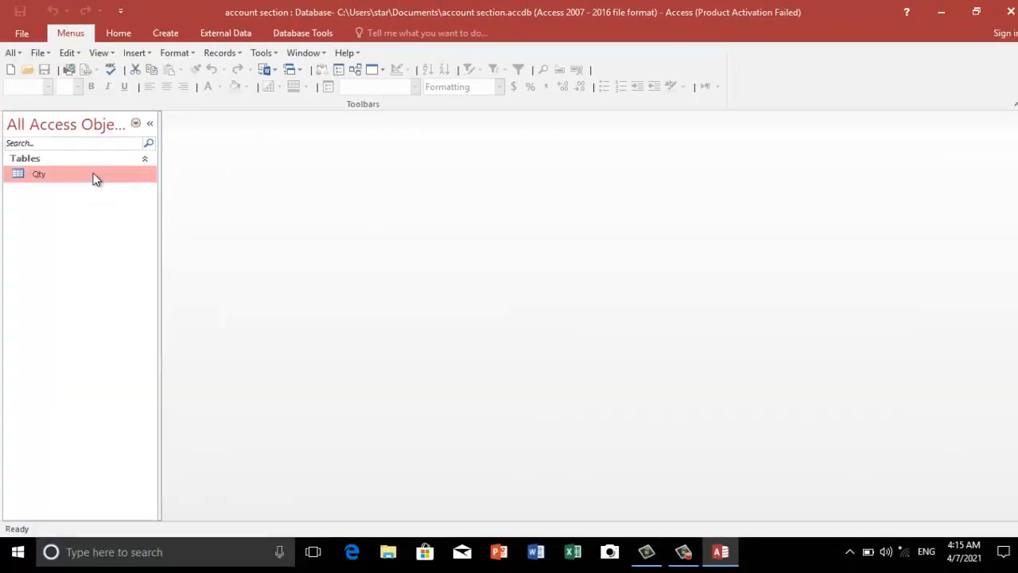
double_click(94, 178)
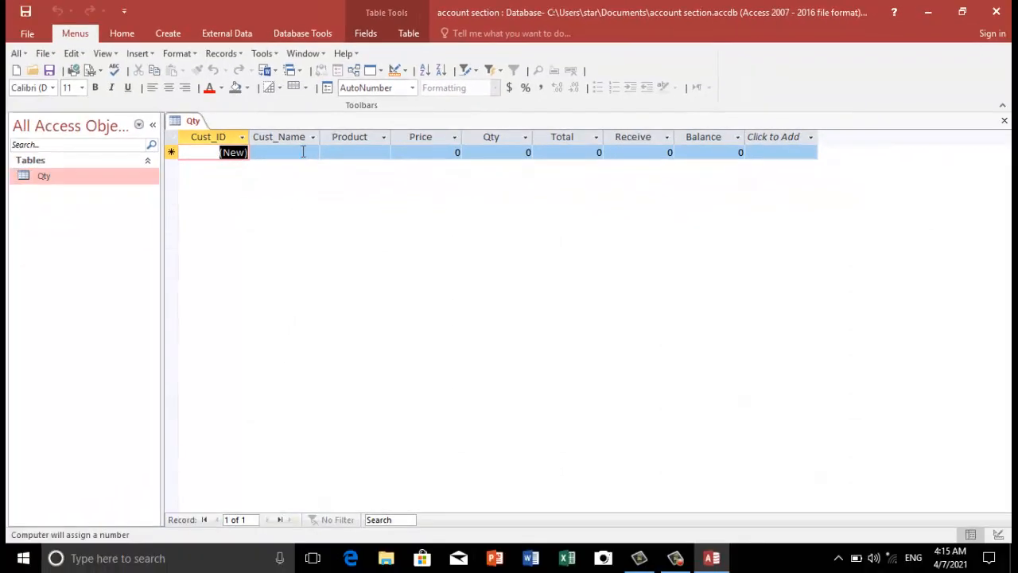
right_click(137, 183)
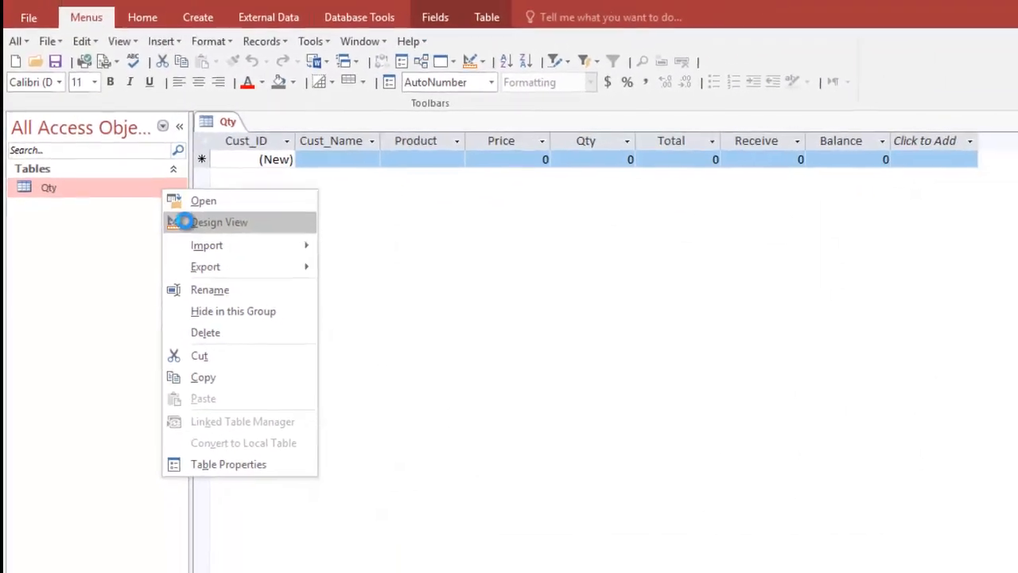
click(191, 226)
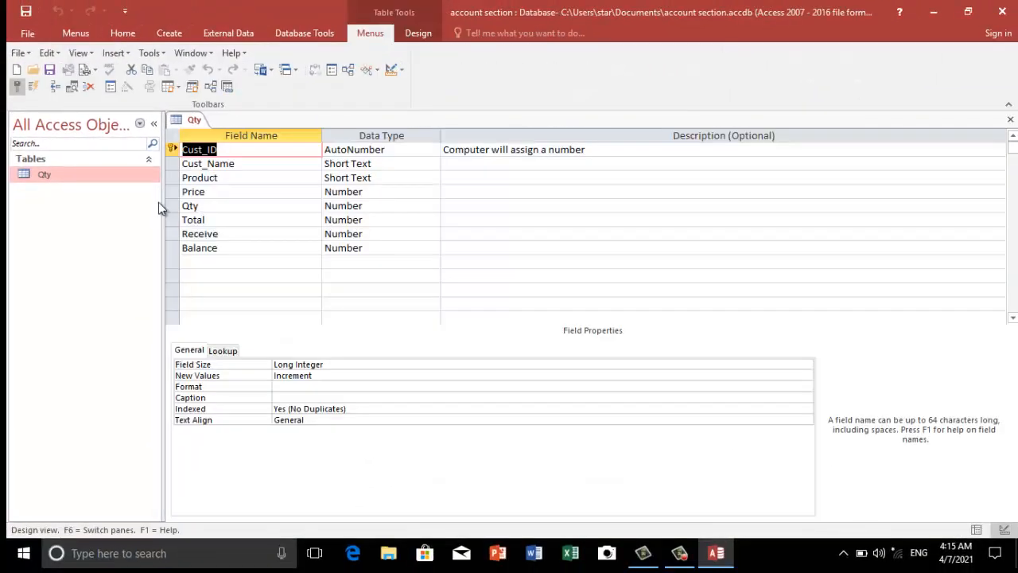
click(1010, 119)
double_click(83, 175)
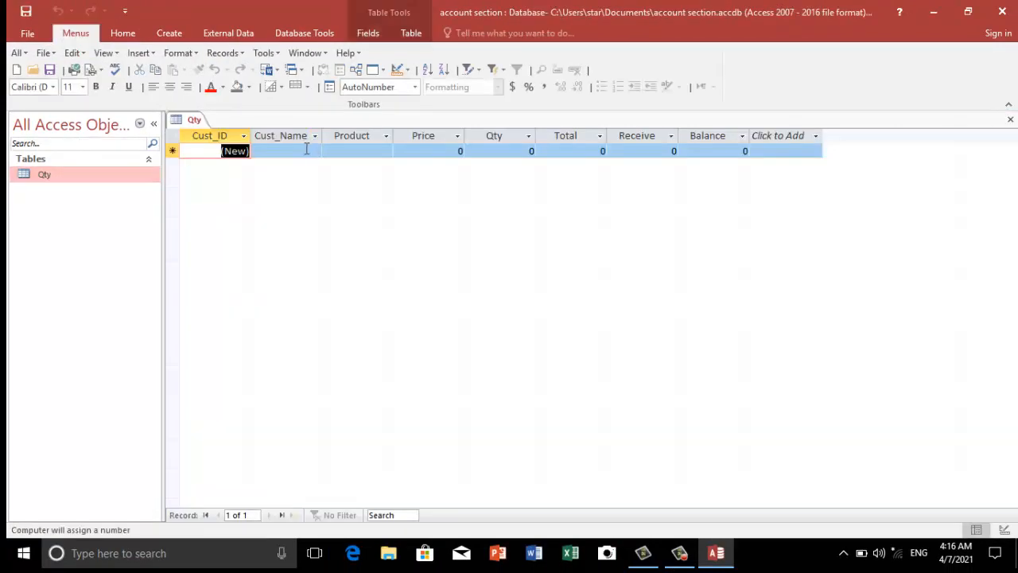
click(306, 150)
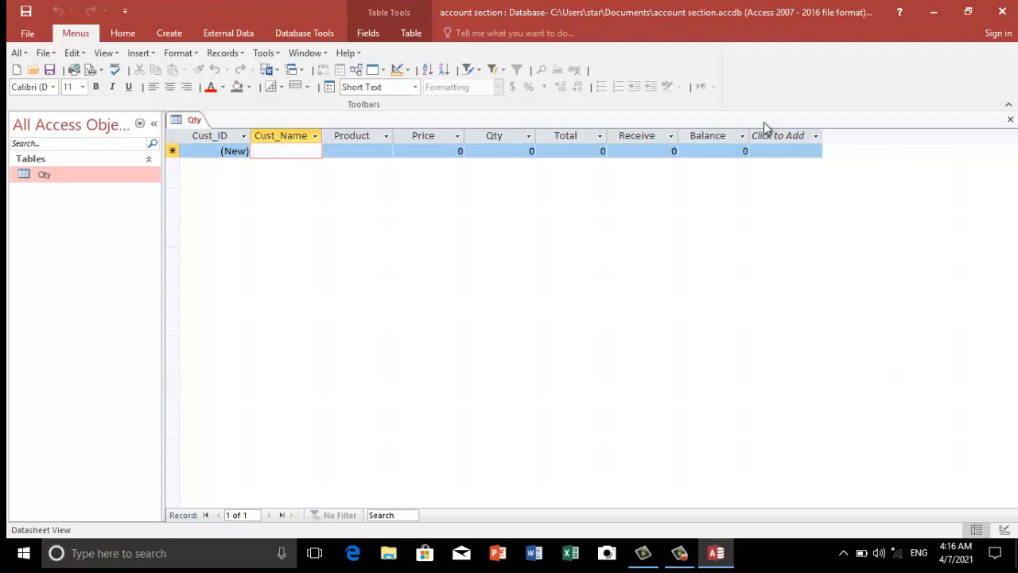
click(1010, 120)
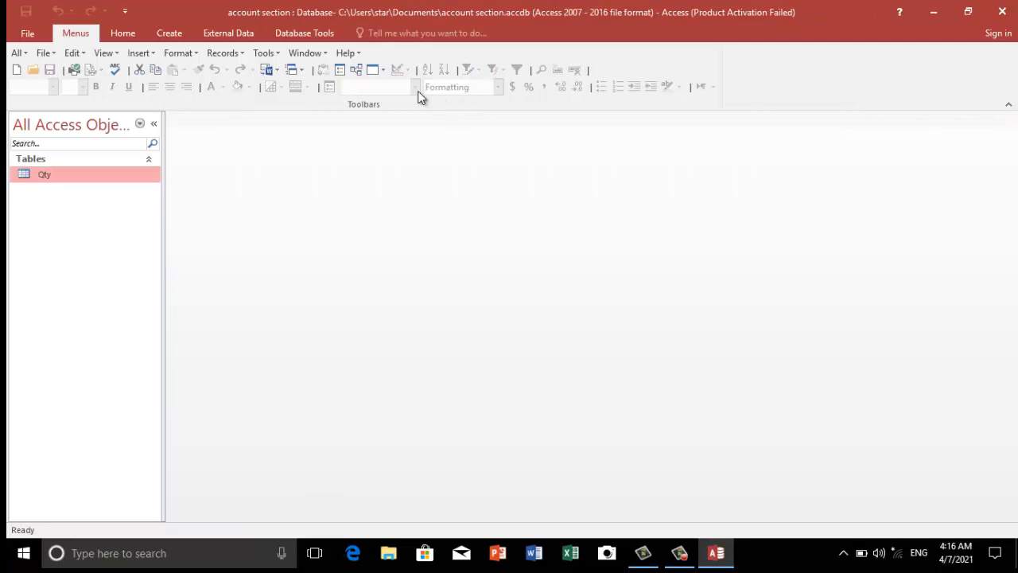
Create a form based on the Qty table and switch it to Design view
click(167, 33)
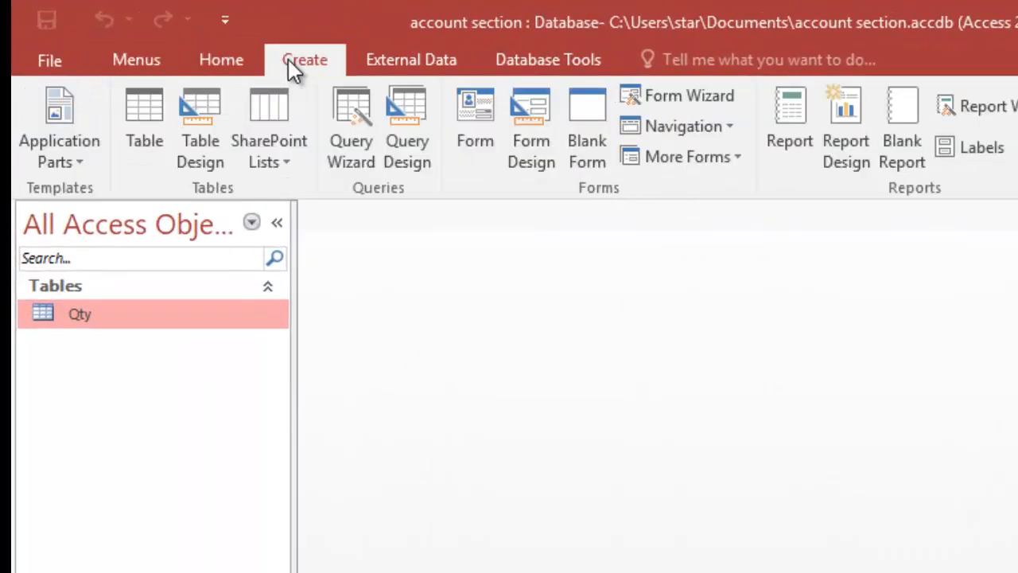
click(487, 132)
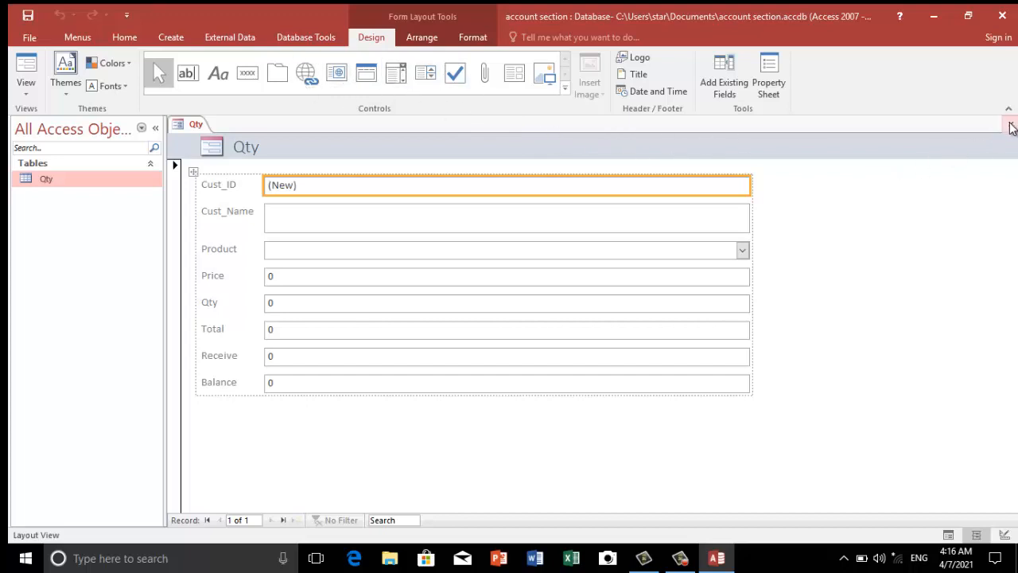
right_click(944, 189)
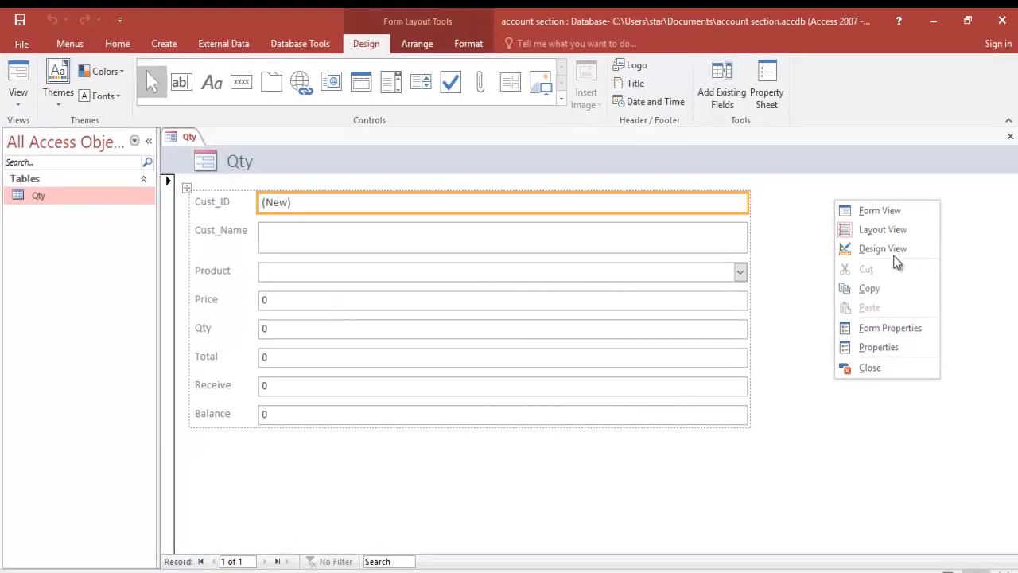
click(893, 253)
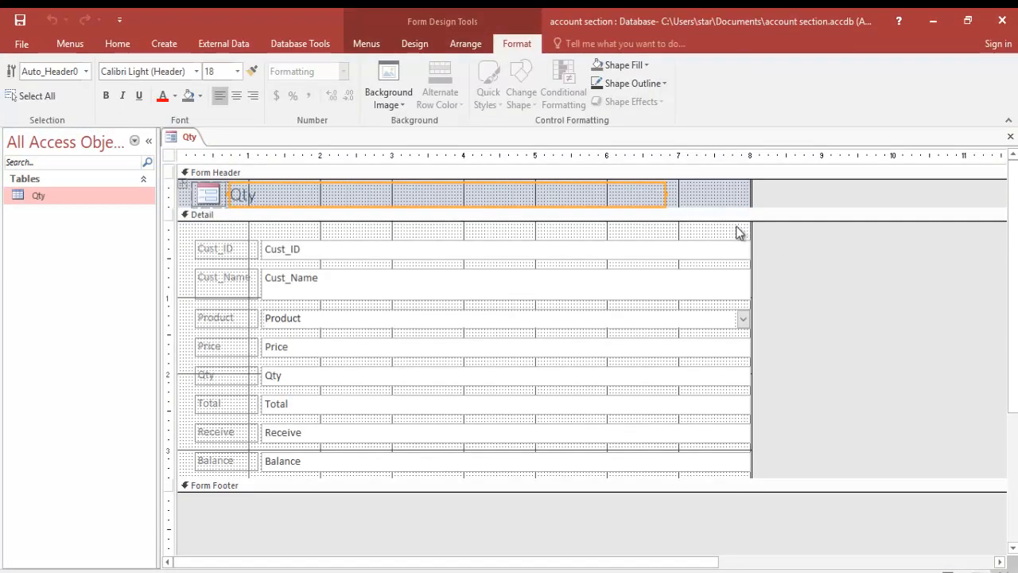
Show the Property Sheet and select the whole Form as the object whose properties are listed
right_click(738, 232)
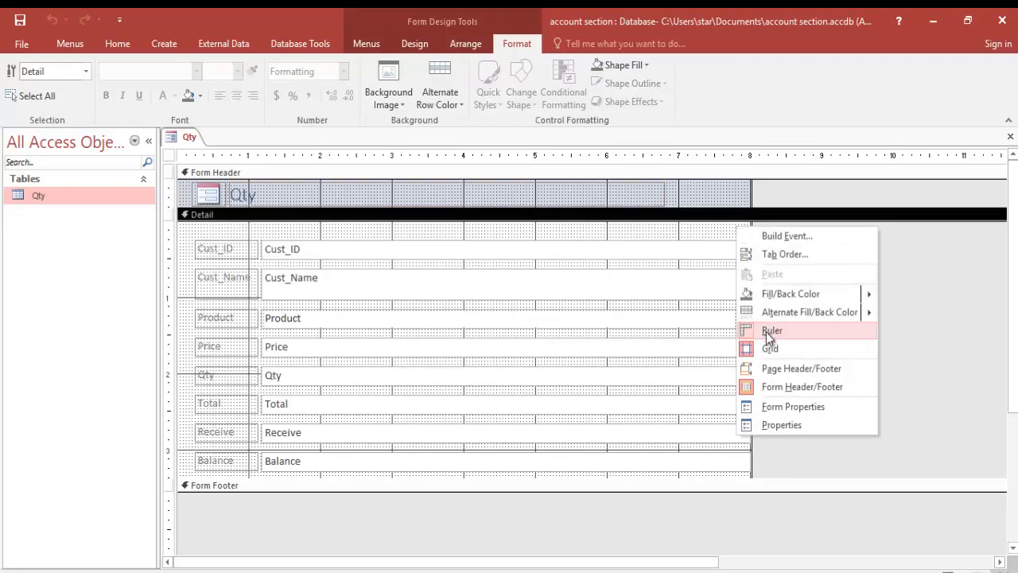
click(778, 425)
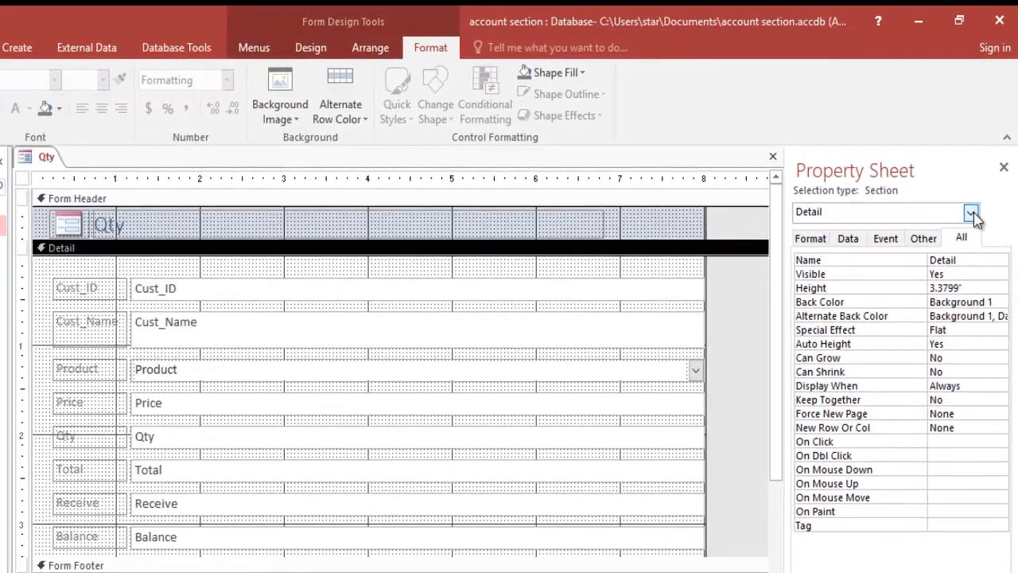
click(972, 213)
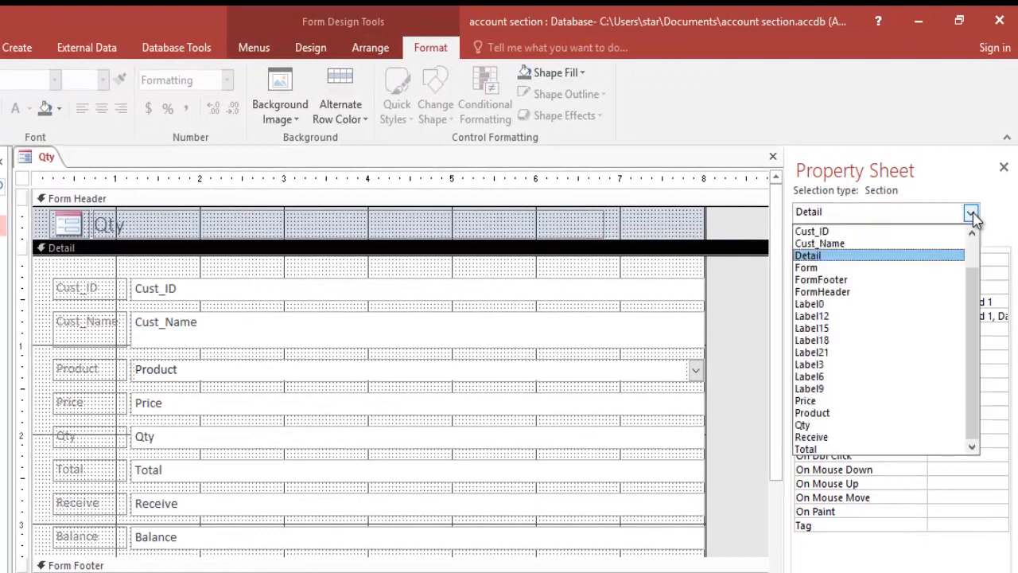
key(Down)
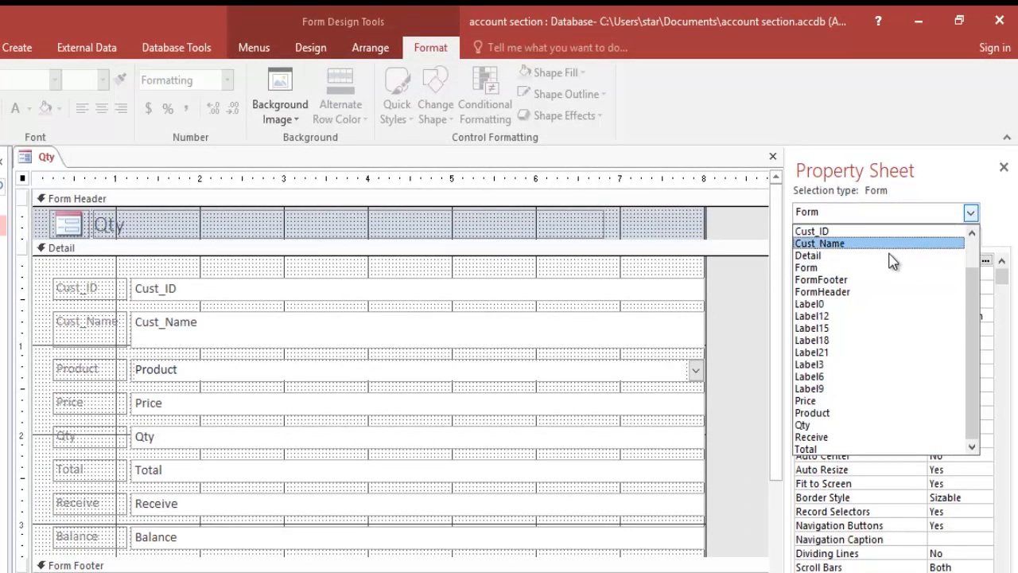
click(877, 268)
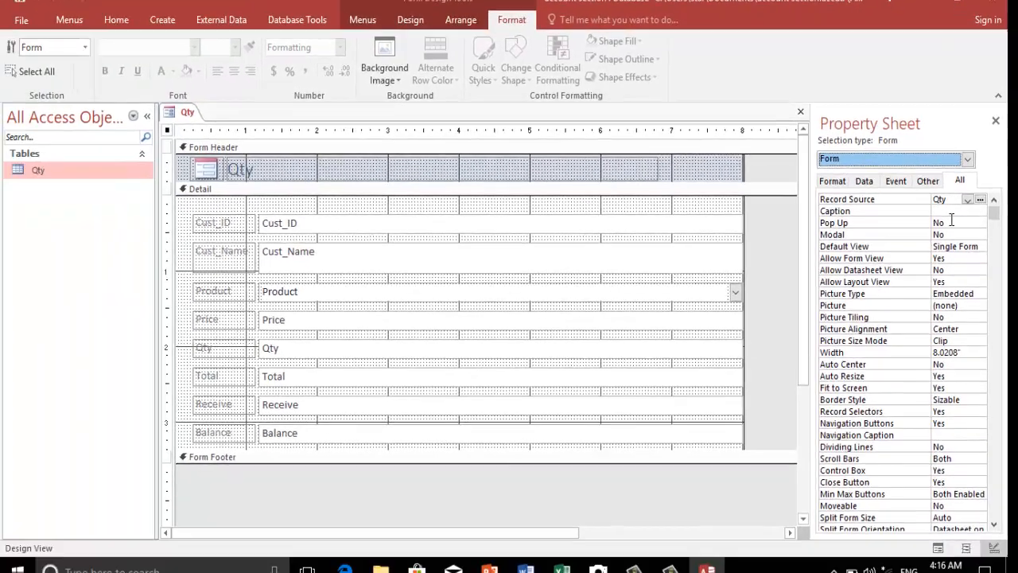
Set the form's Pop Up and Modal properties to Yes and close the Property Sheet
double_click(952, 290)
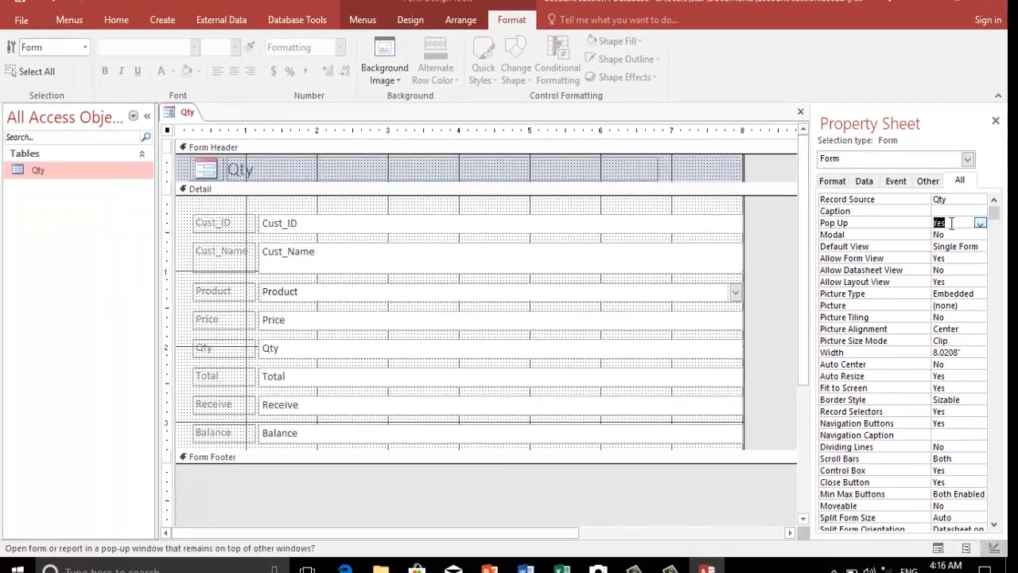
double_click(950, 234)
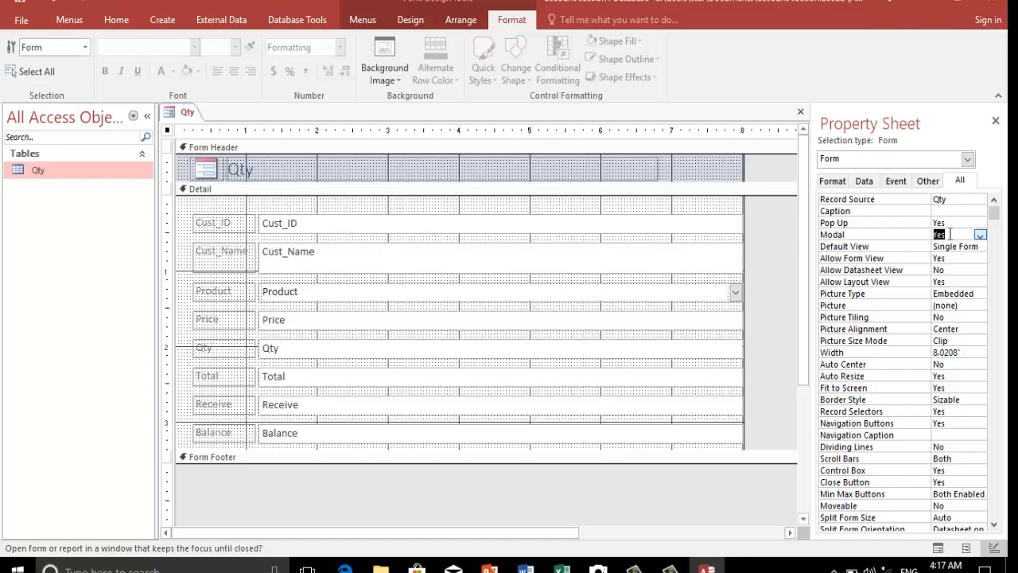
click(951, 224)
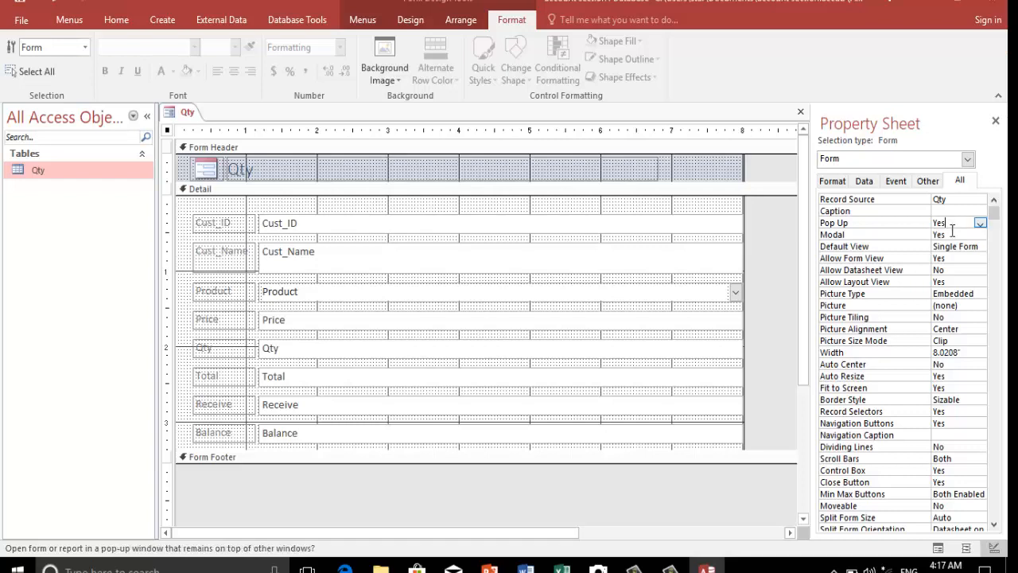
click(952, 234)
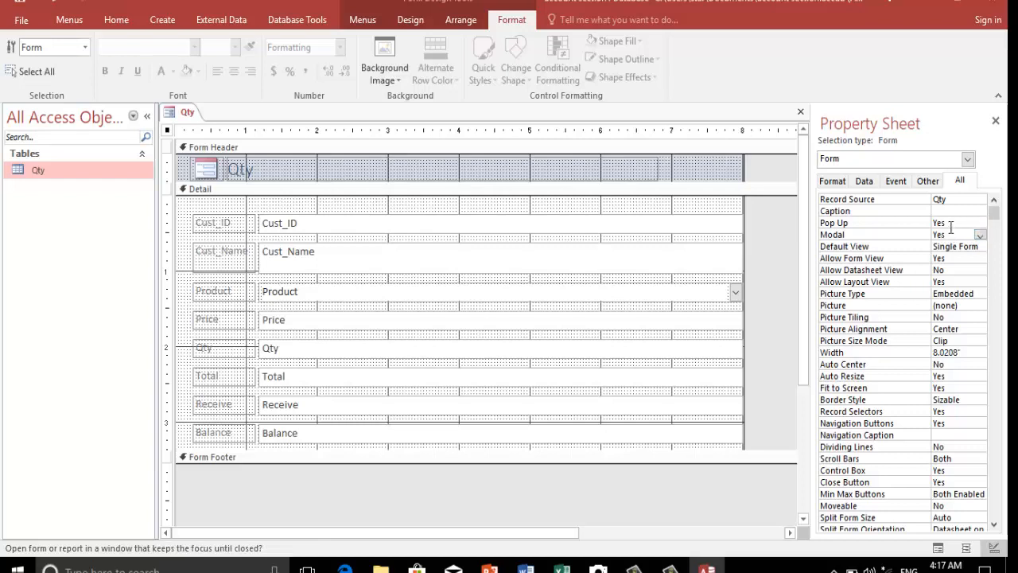
click(950, 224)
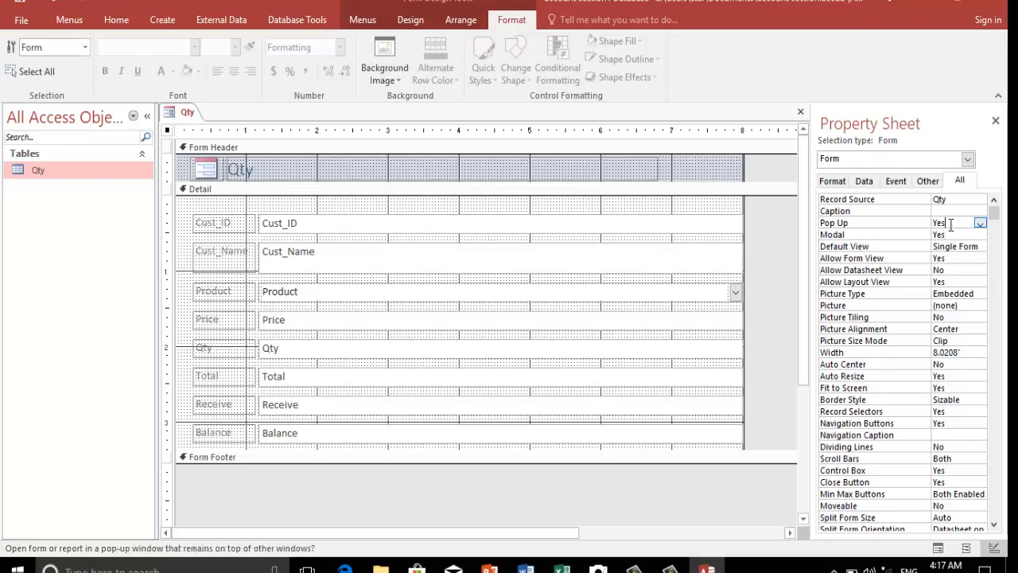
click(951, 234)
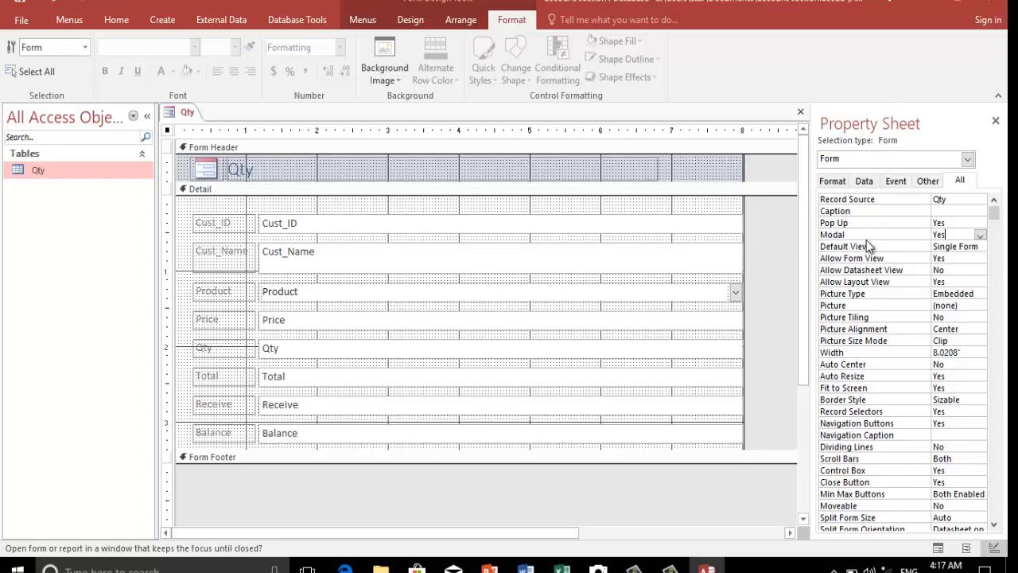
click(995, 120)
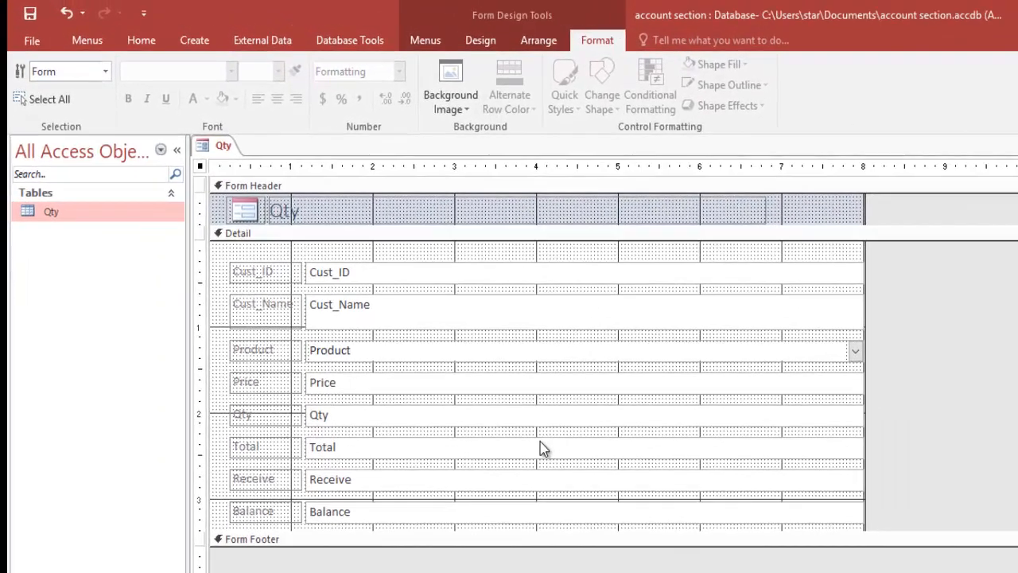
click(439, 484)
click(442, 483)
key(BackSpace)
key(BackSpace)
key(BackSpace)
key(BackSpace)
key(BackSpace)
key(BackSpace)
key(BackSpace)
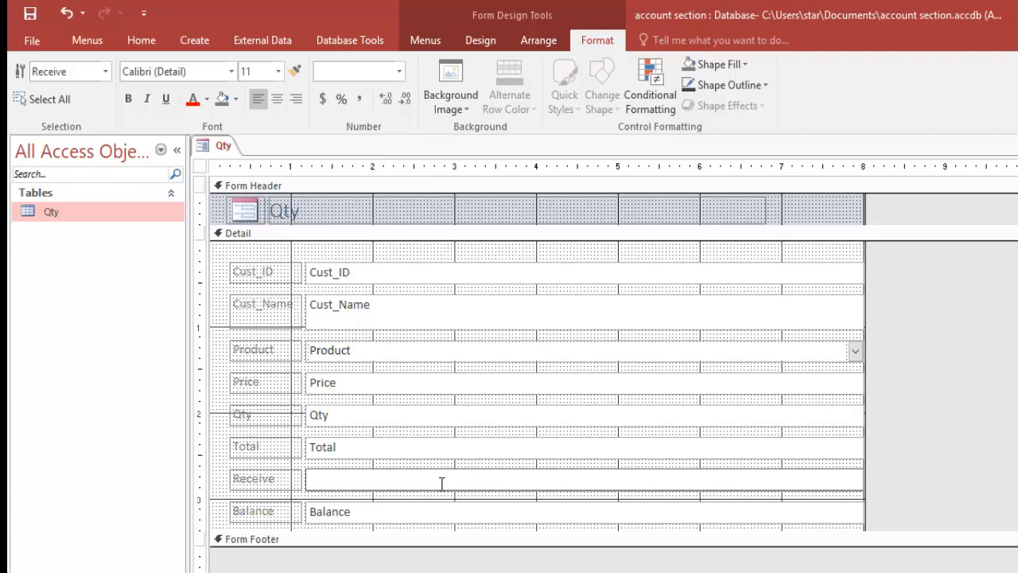
text(=)
key(BackSpace)
text(Receive)
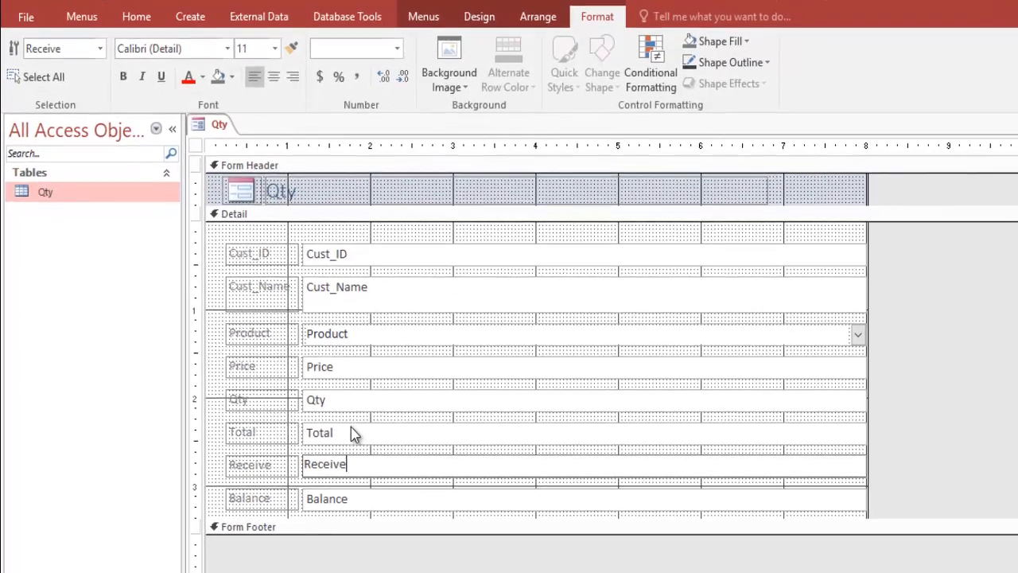
Replace the Total text box's source with the expression =[price]*[qty]
click(350, 430)
click(350, 431)
key(BackSpace)
key(BackSpace)
key(BackSpace)
key(BackSpace)
key(BackSpace)
text(=)
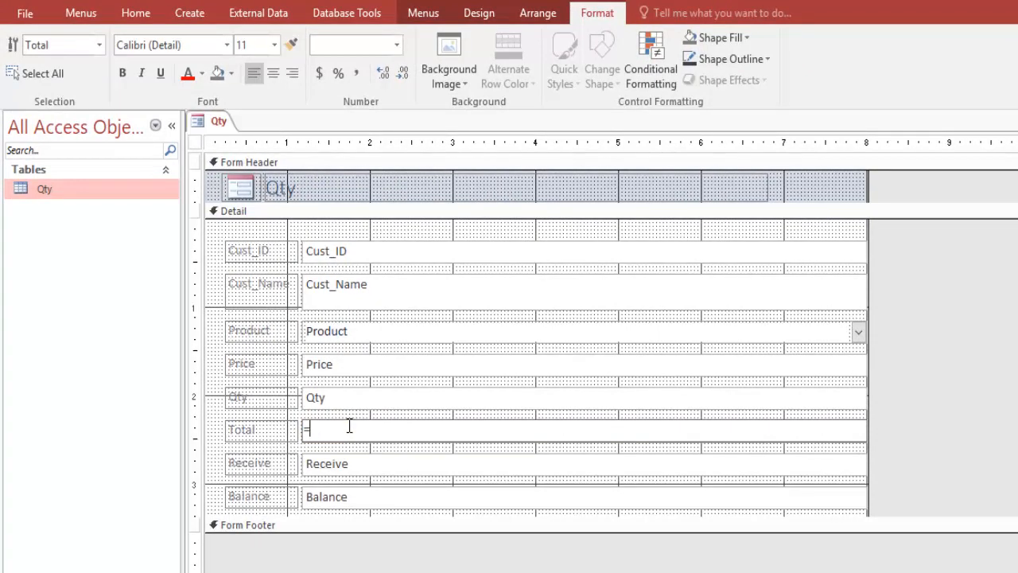
text(p)
text(rice)
text(*)
text(qtuy)
key(BackSpace)
key(BackSpace)
text(y)
click(468, 463)
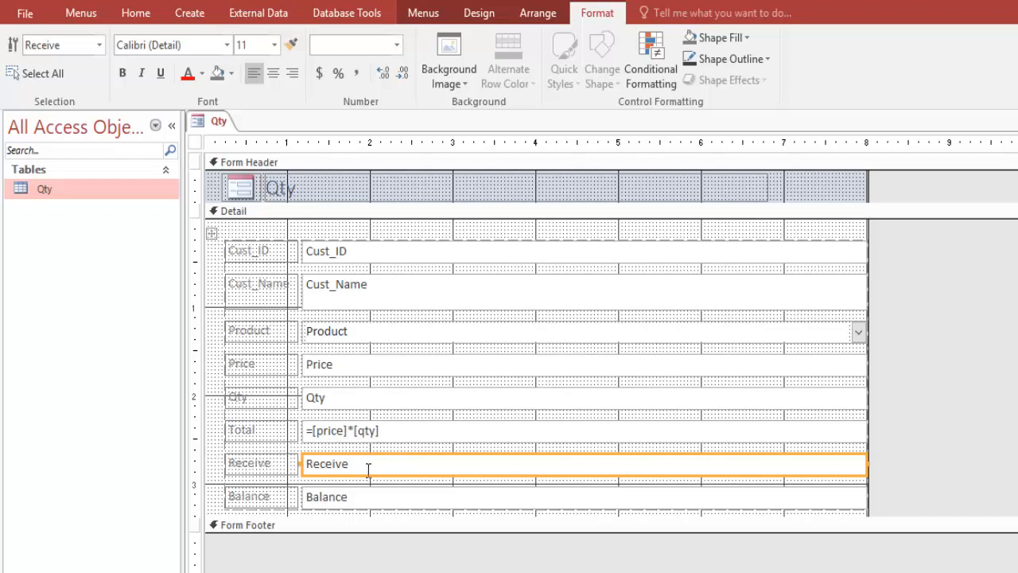
Replace the Balance text box's source with the expression =[total]-[receive]
click(374, 497)
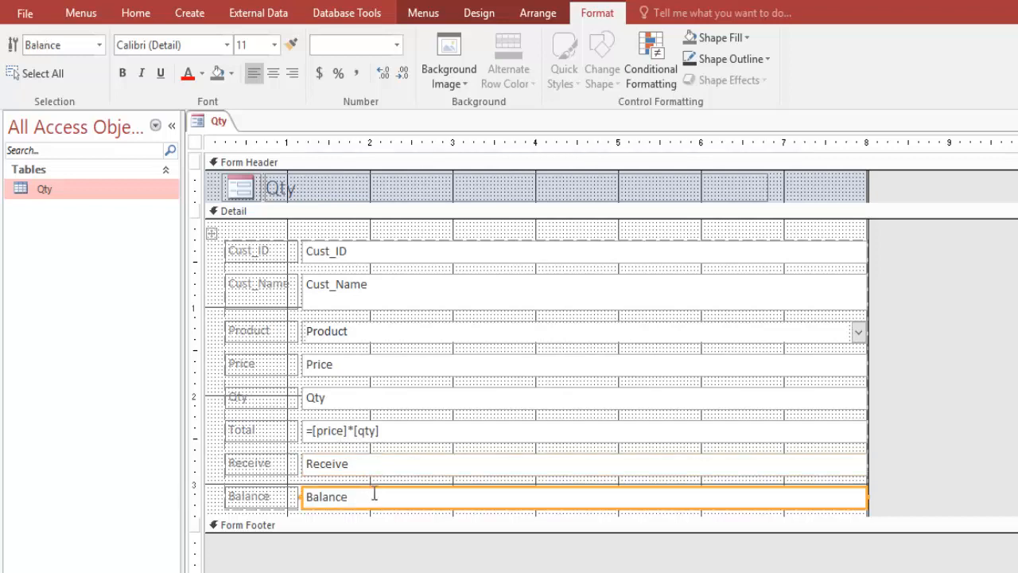
click(374, 495)
key(BackSpace)
key(BackSpace)
key(BackSpace)
key(BackSpace)
key(BackSpace)
key(BackSpace)
key(BackSpace)
text(=)
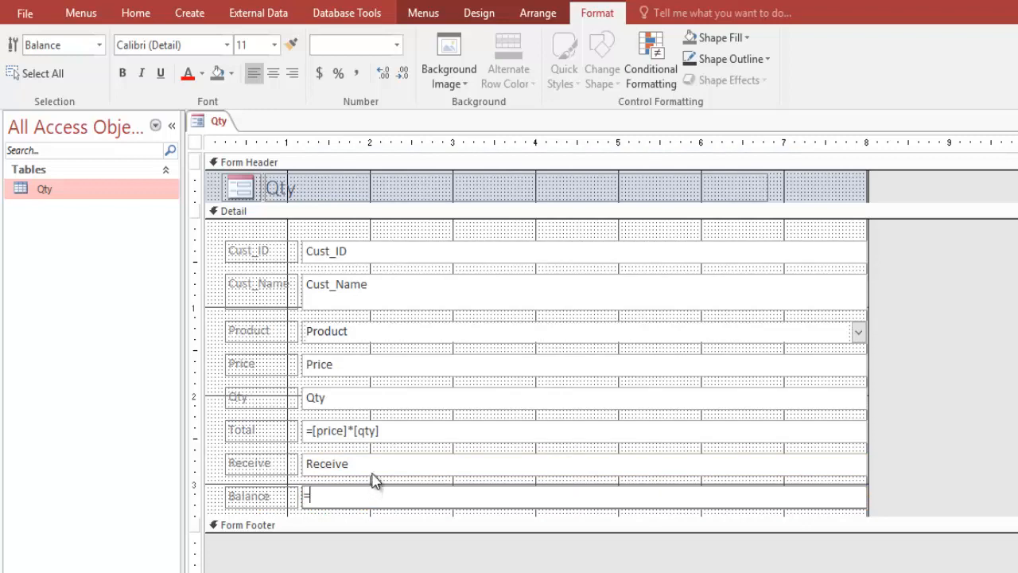
text(q)
key(BackSpace)
text(ttal-)
key(BackSpace)
key(BackSpace)
key(BackSpace)
text(otal-receive)
click(377, 469)
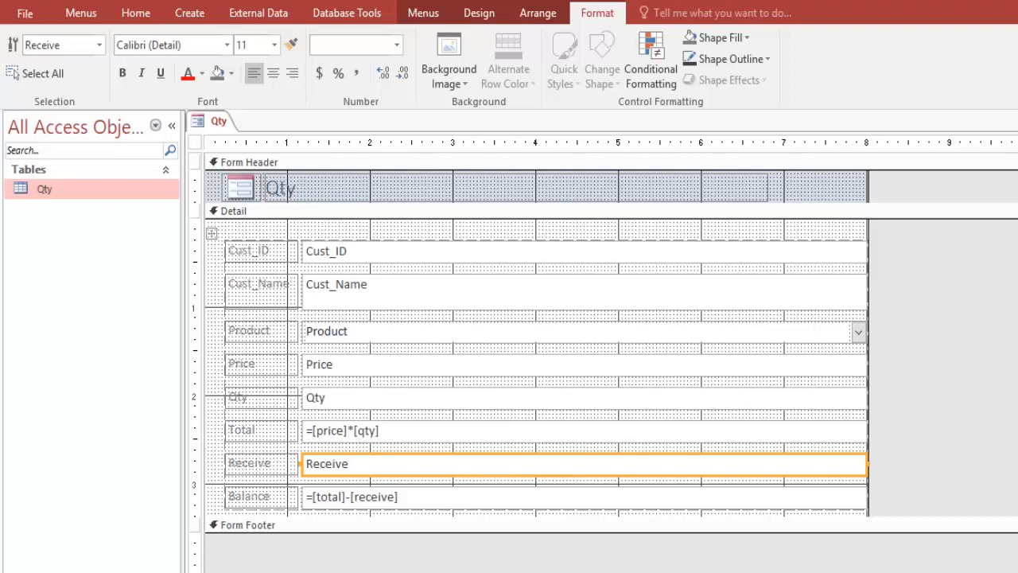
Close the form design and save its changes under the form name Qty
key(ctrl+w)
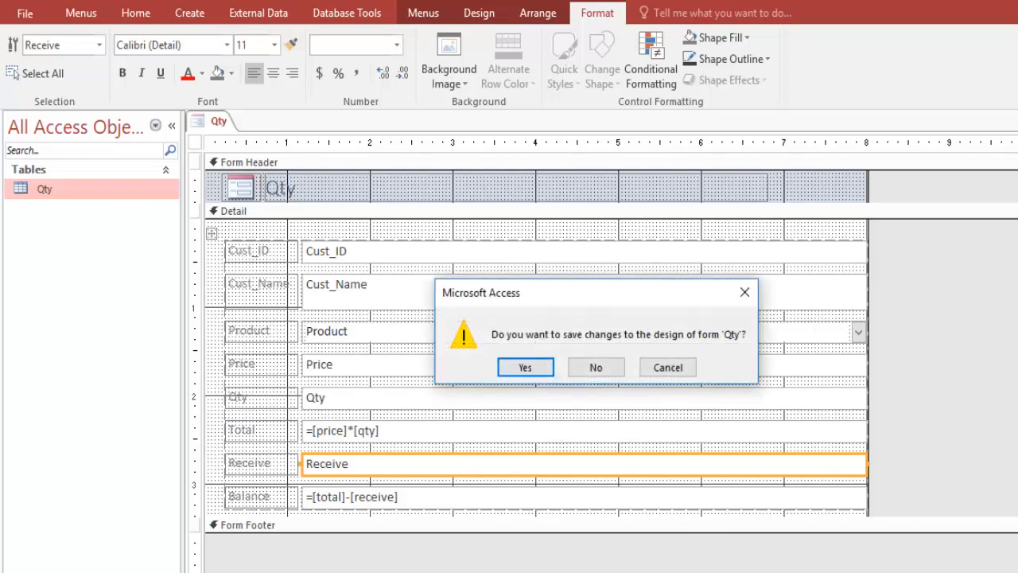
click(548, 371)
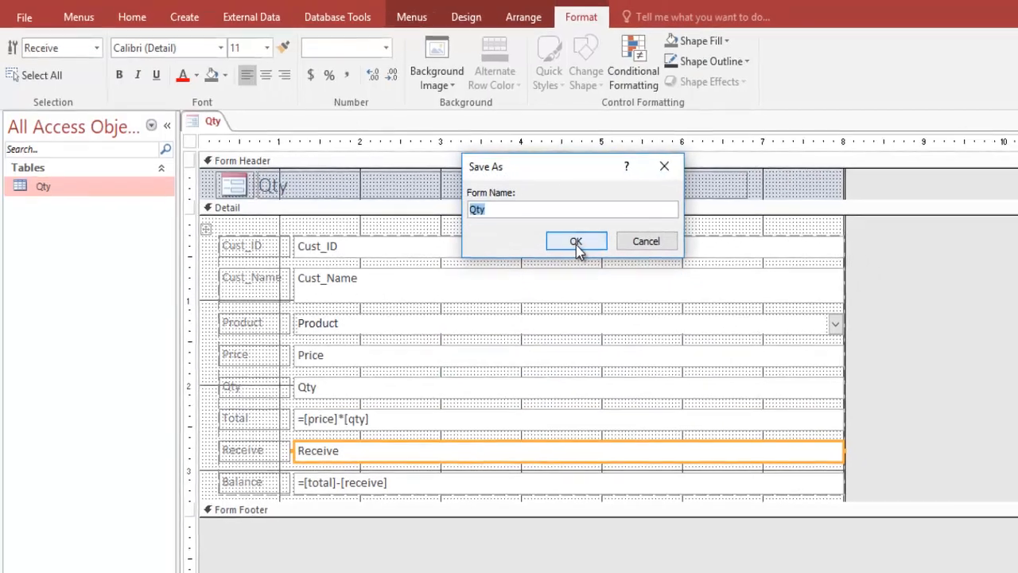
click(580, 243)
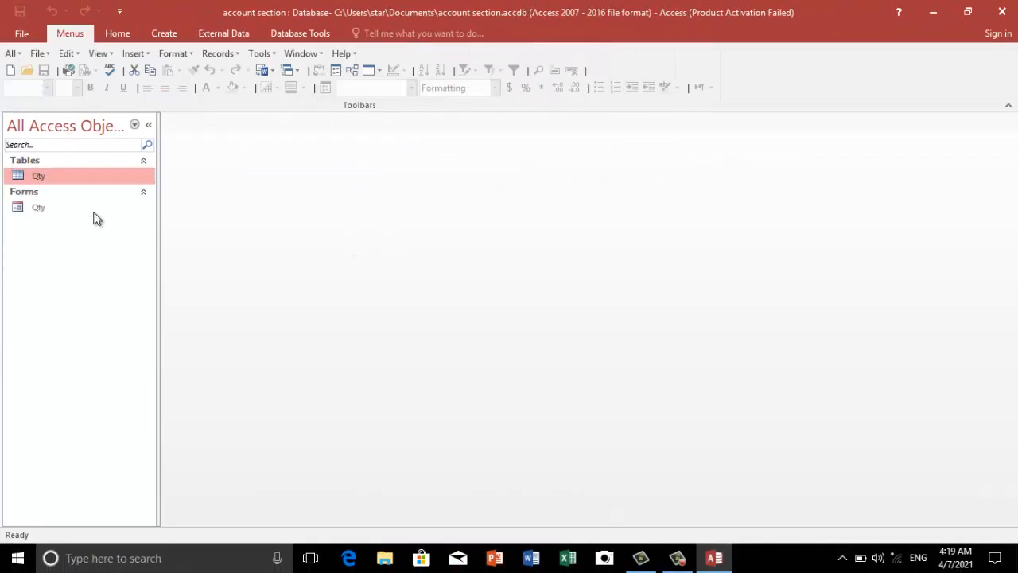
Open the Qty form and enter the customer's name and the product MOUSE in the first record
double_click(97, 210)
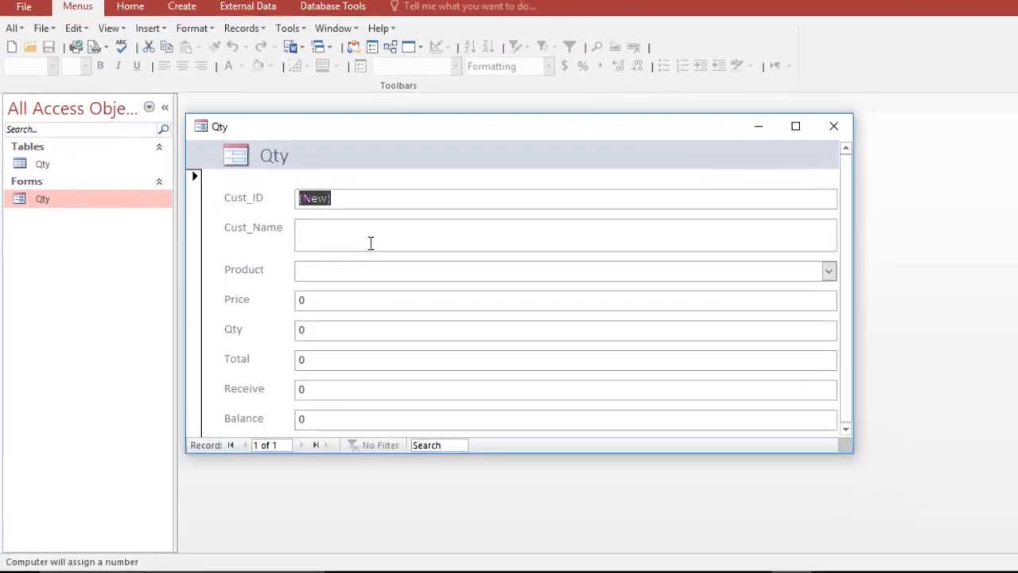
click(369, 243)
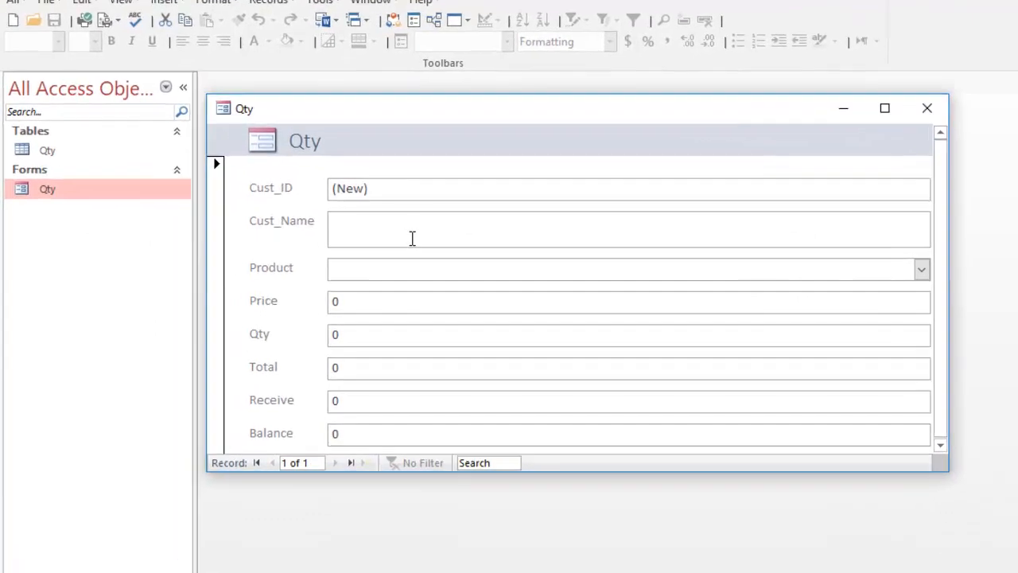
text(JAVED)
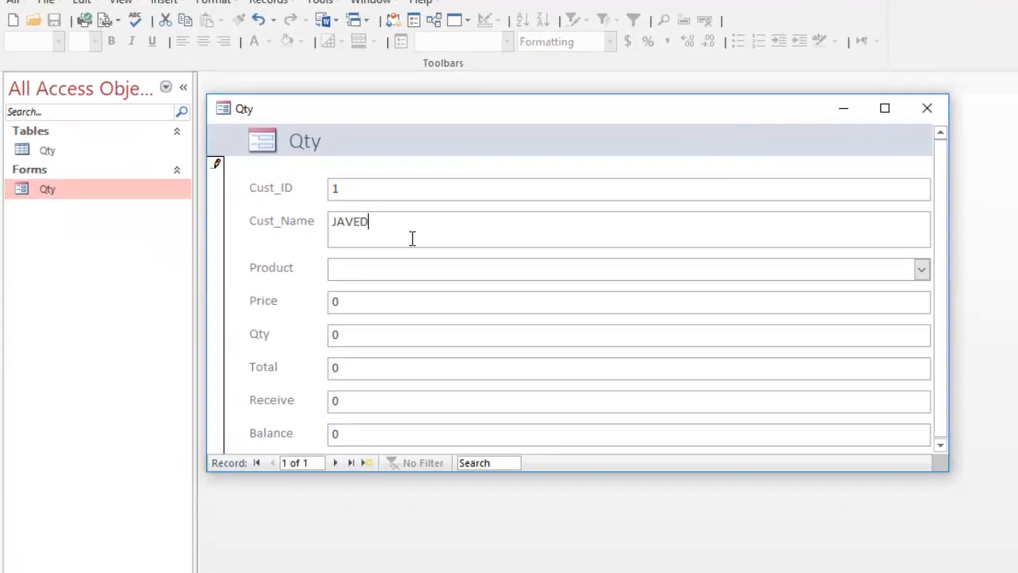
key(Tab)
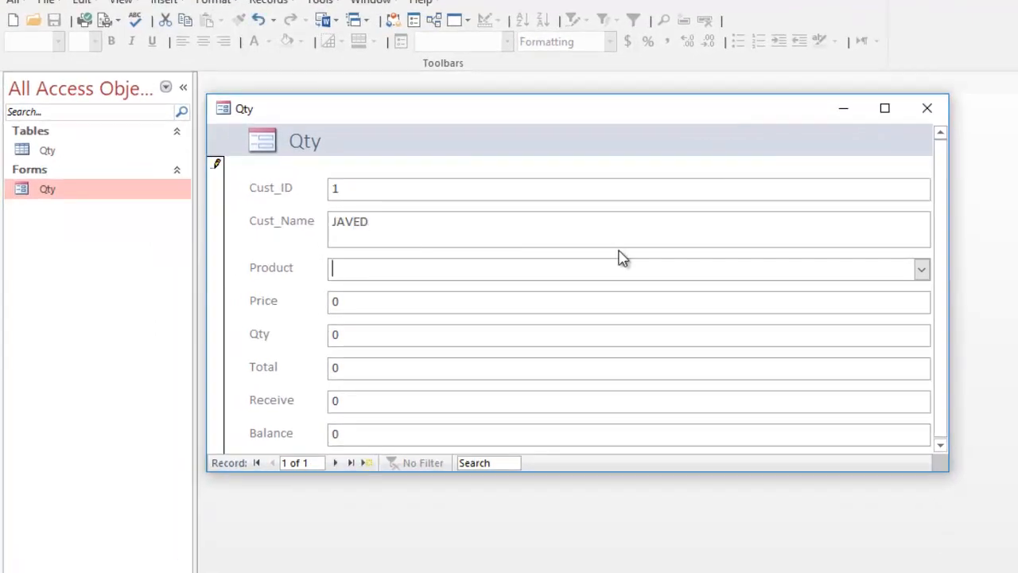
click(922, 269)
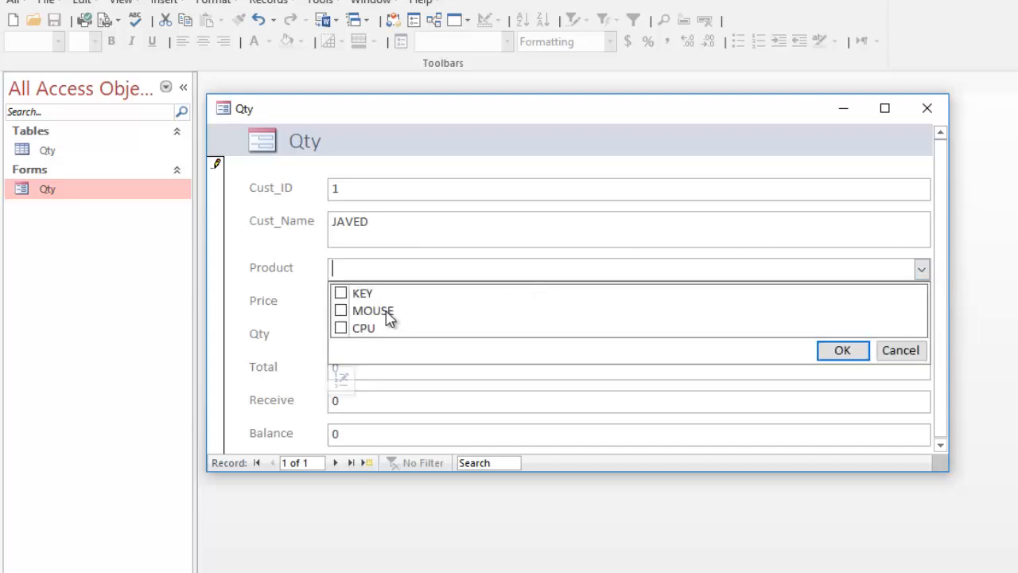
click(341, 311)
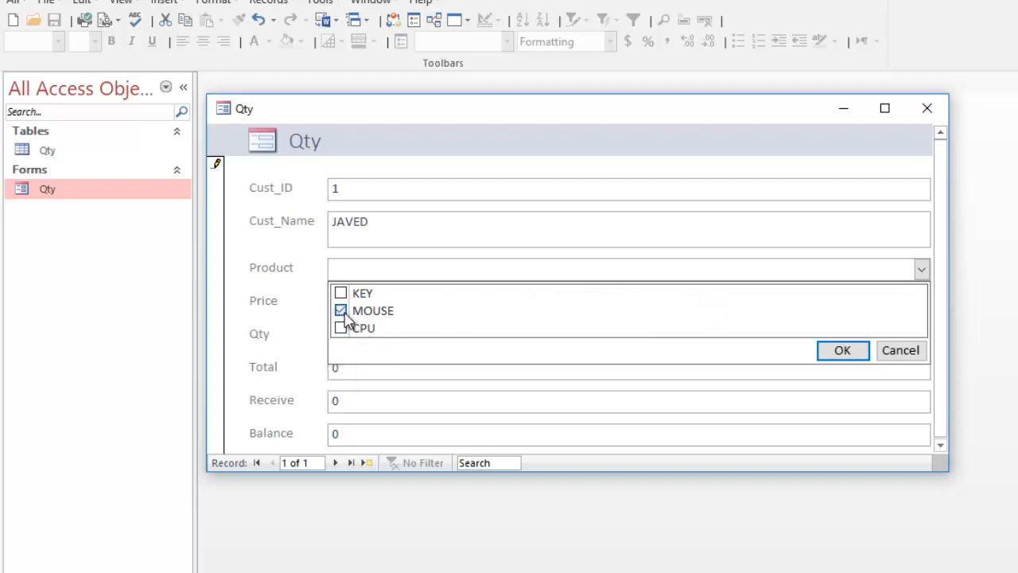
click(864, 353)
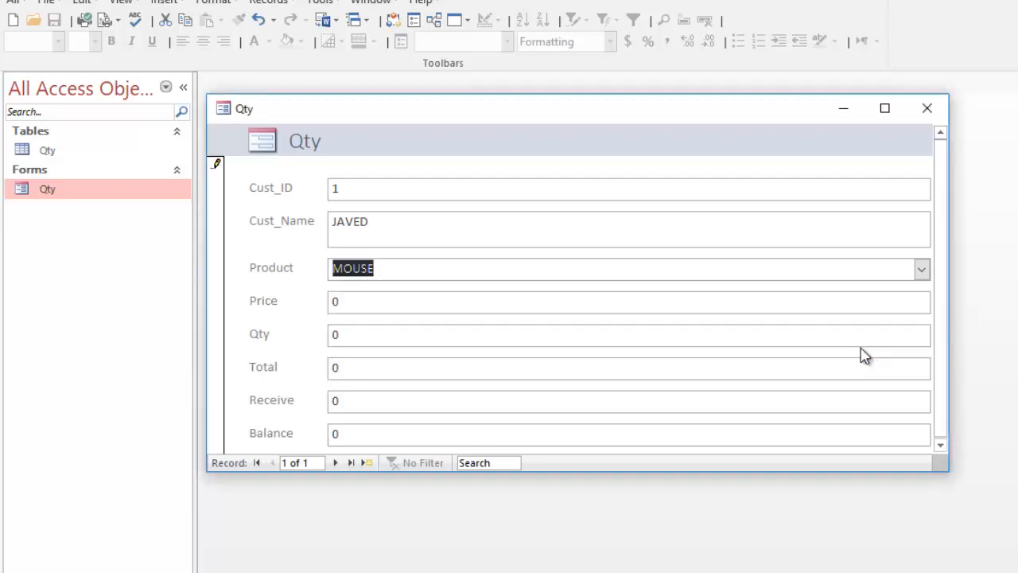
click(578, 304)
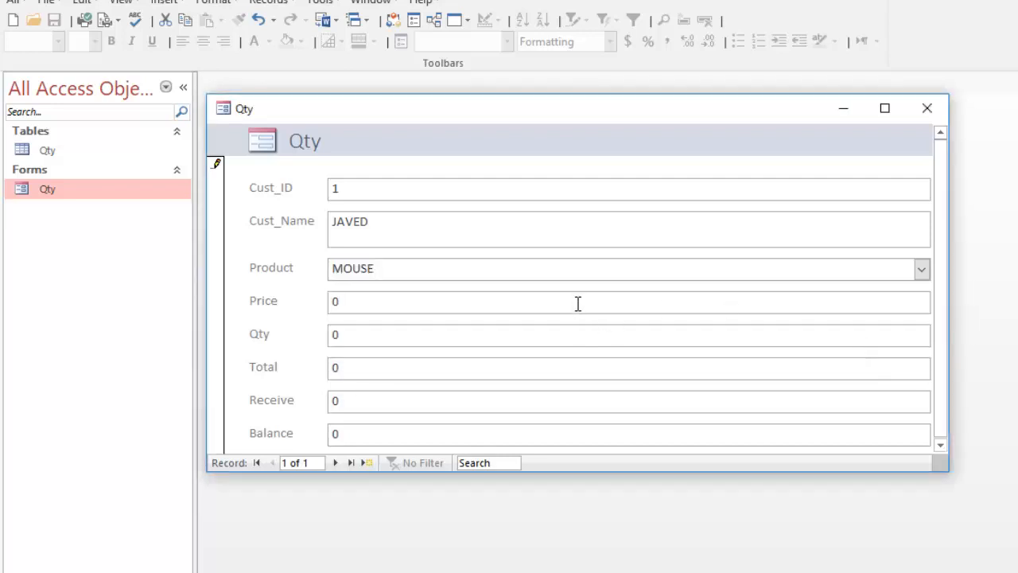
click(921, 269)
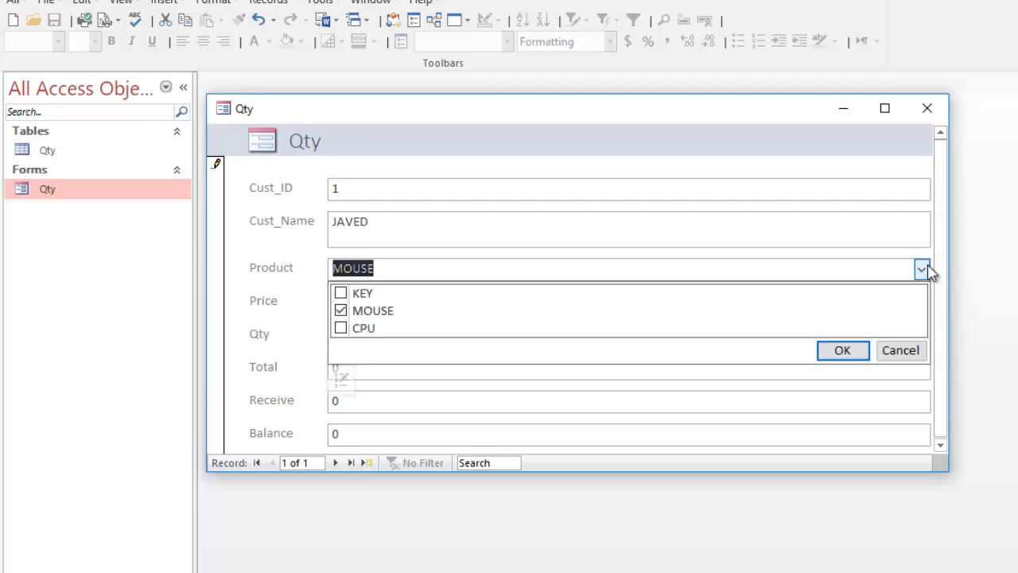
click(341, 327)
click(841, 351)
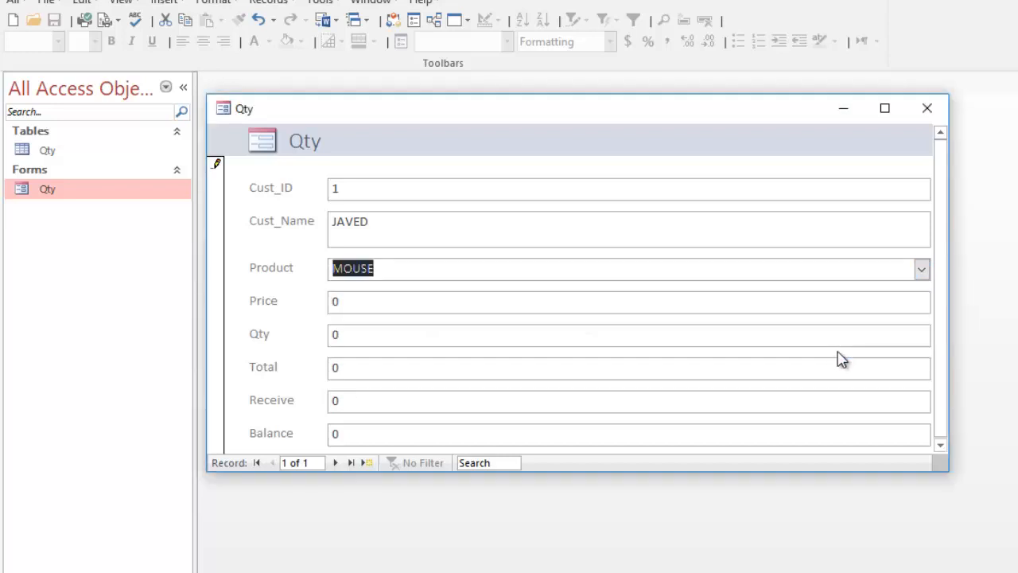
Complete the first record with a price of 200, a quantity of 4 and a received amount of 400
click(501, 308)
key(BackSpace)
text(200)
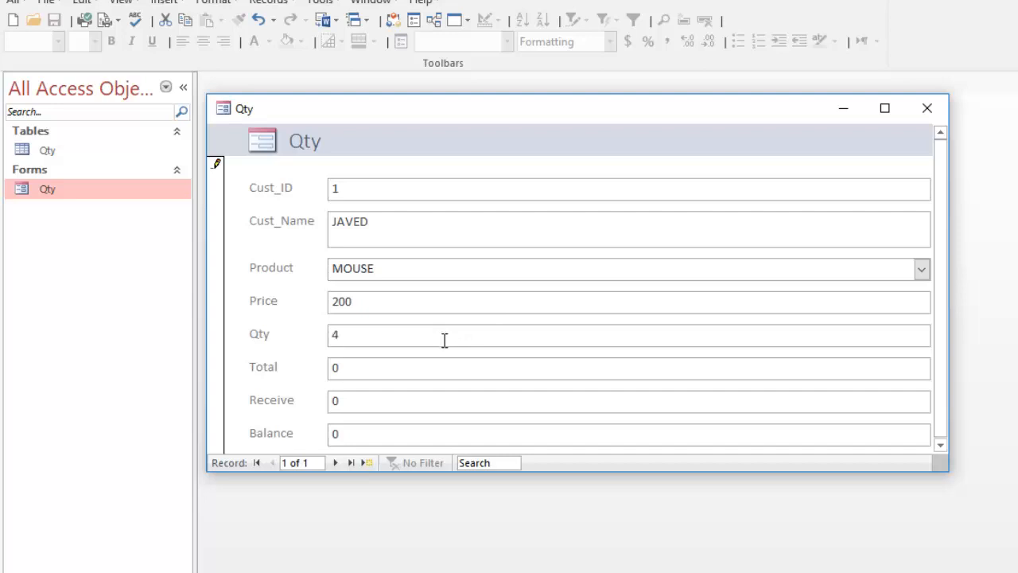
click(423, 364)
click(385, 407)
text(400)
click(380, 430)
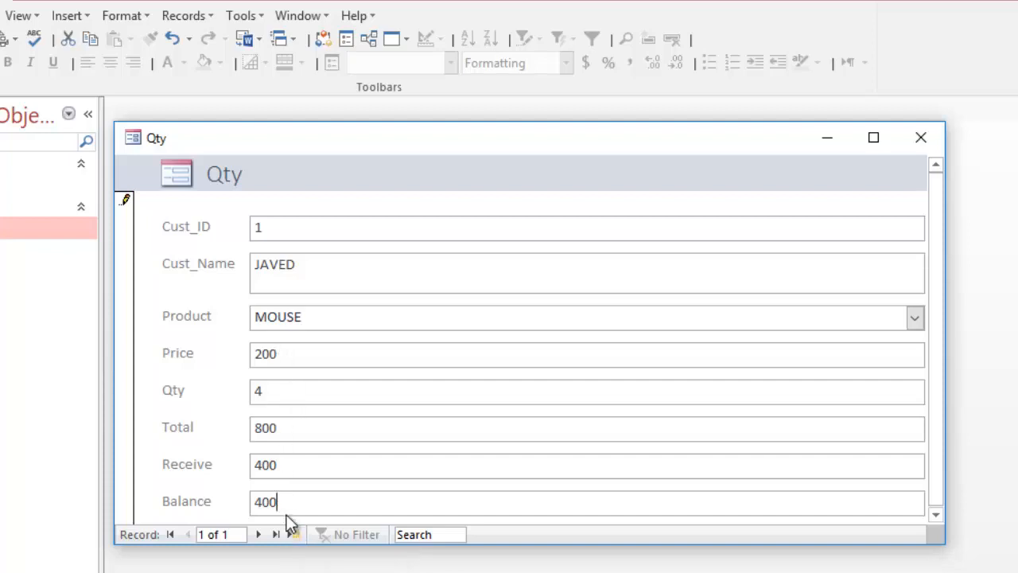
Start a new record in the form and enter the customer's name and the product KEY
click(293, 538)
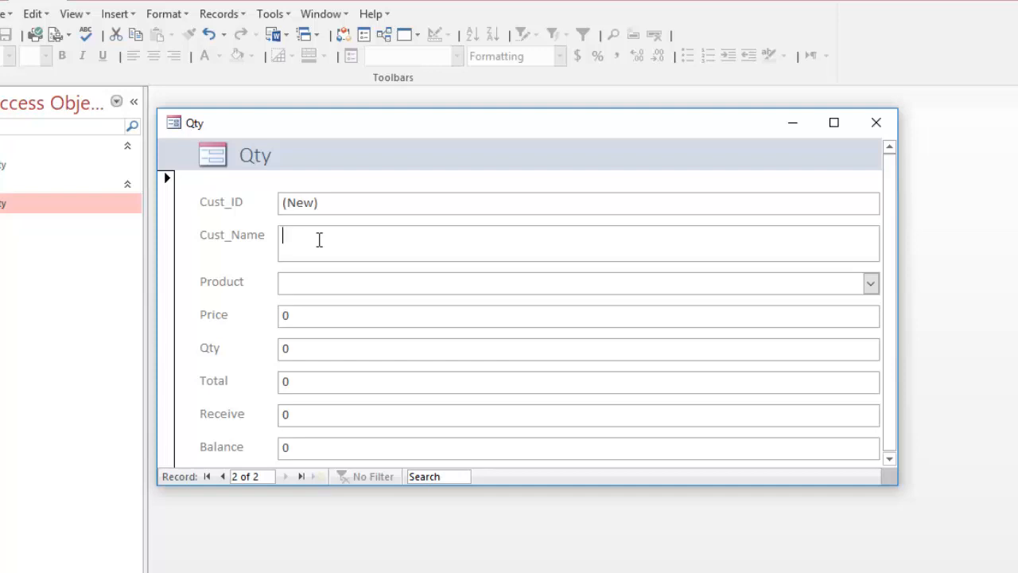
text(IQBAL)
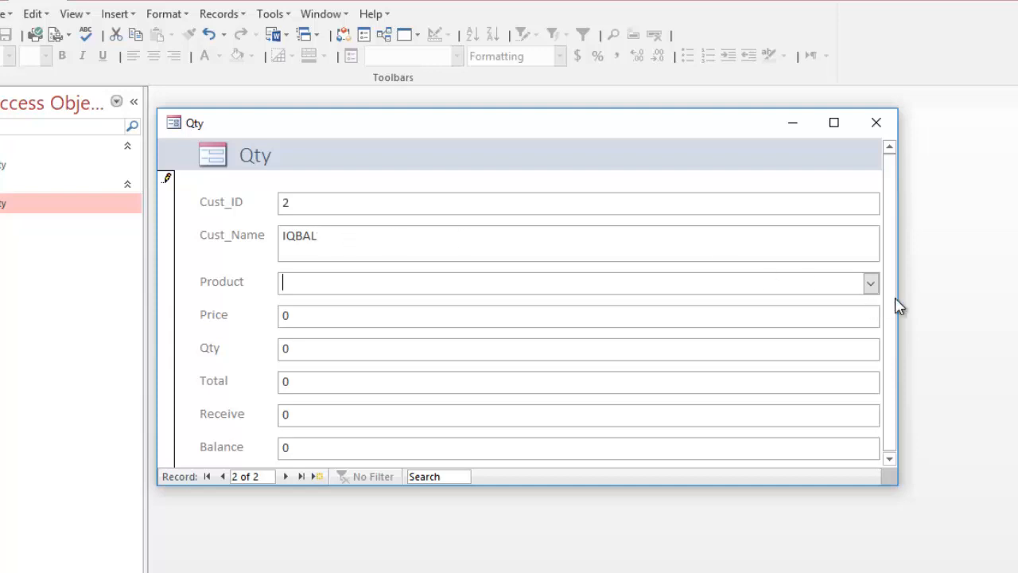
click(872, 285)
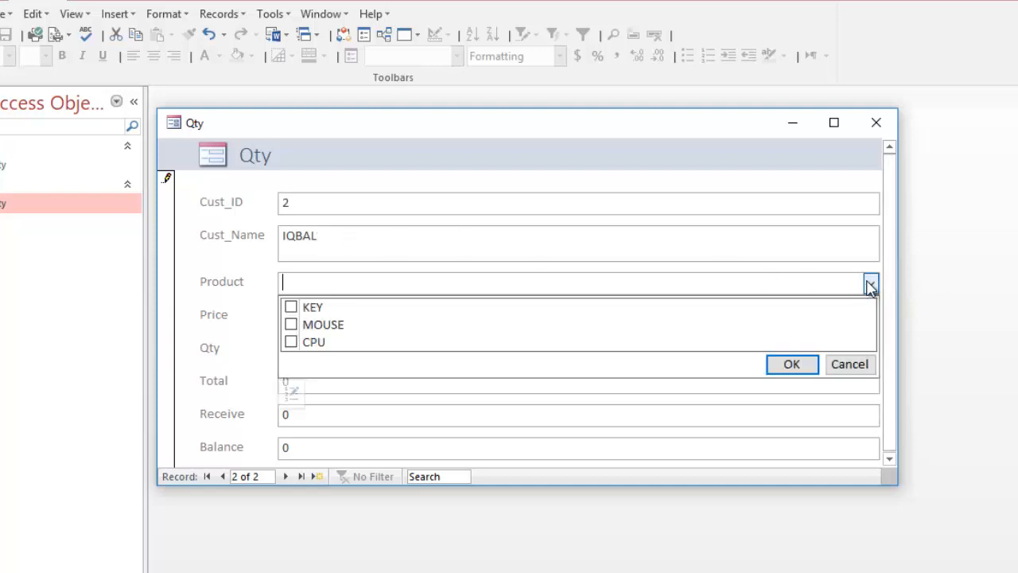
click(292, 308)
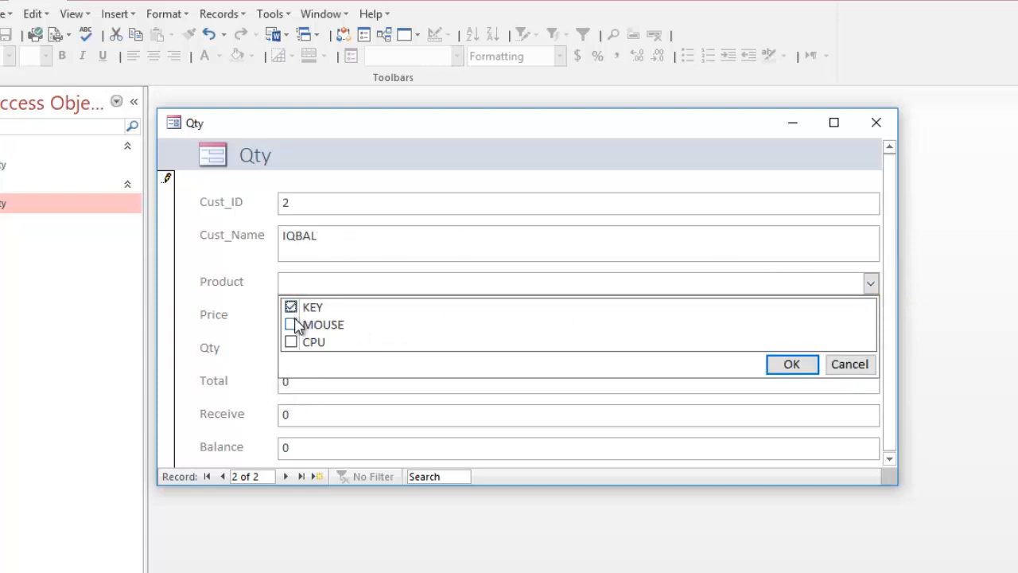
click(291, 325)
click(292, 326)
click(786, 368)
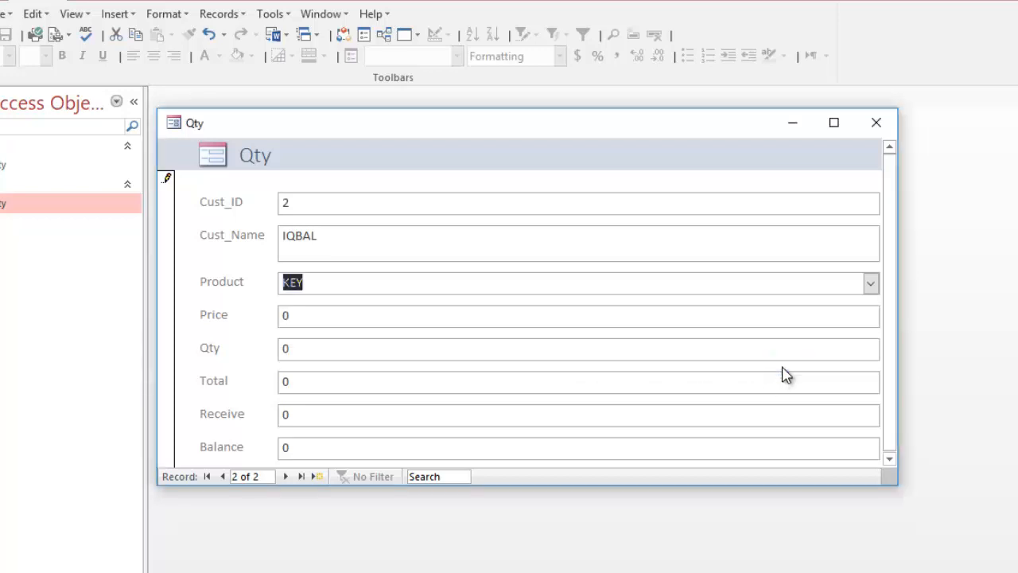
Complete the second record with a price of 150, a quantity of 3 and a received amount of 100, and close the form
click(492, 317)
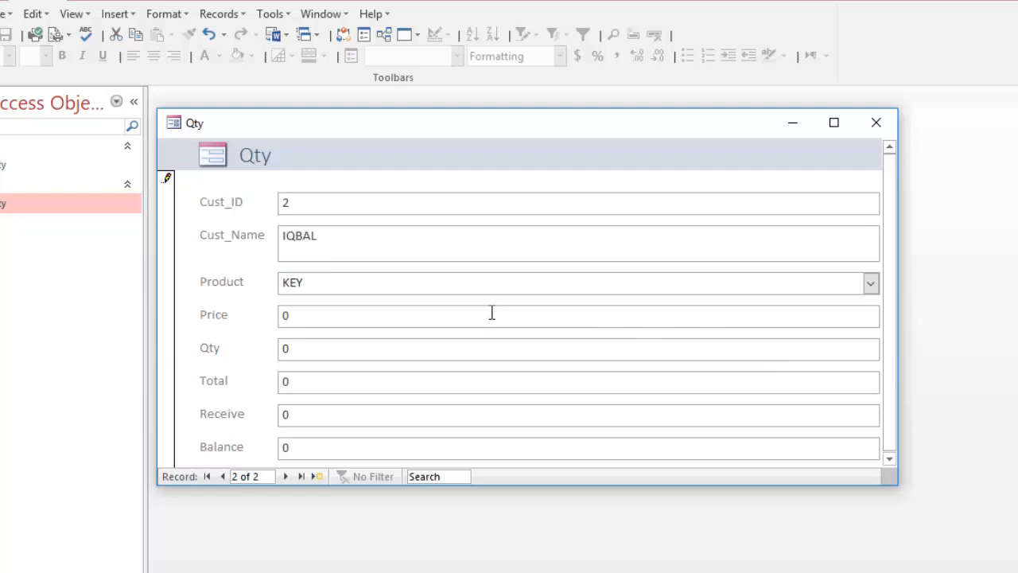
text(150)
click(417, 381)
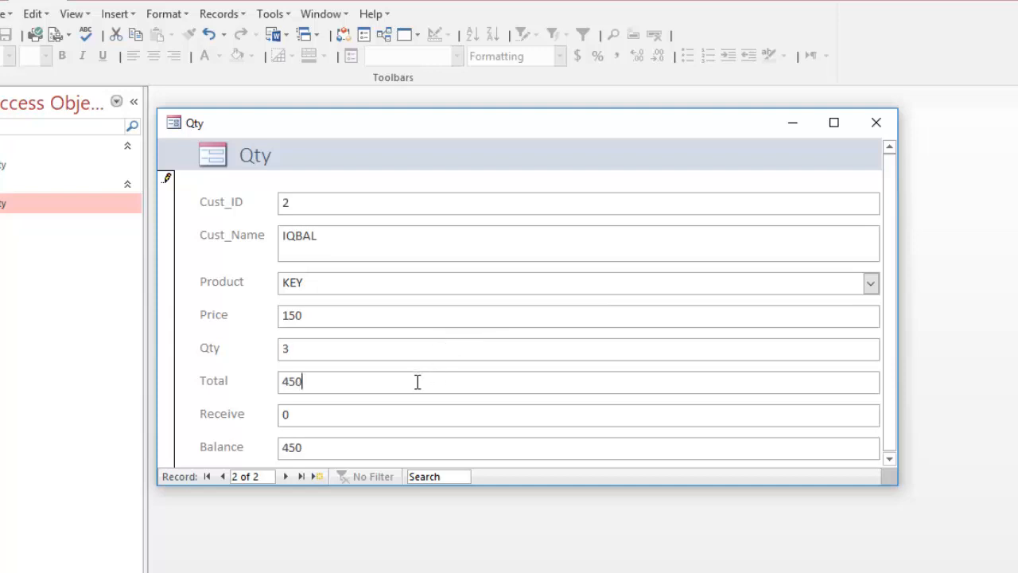
click(388, 420)
text(100)
click(875, 122)
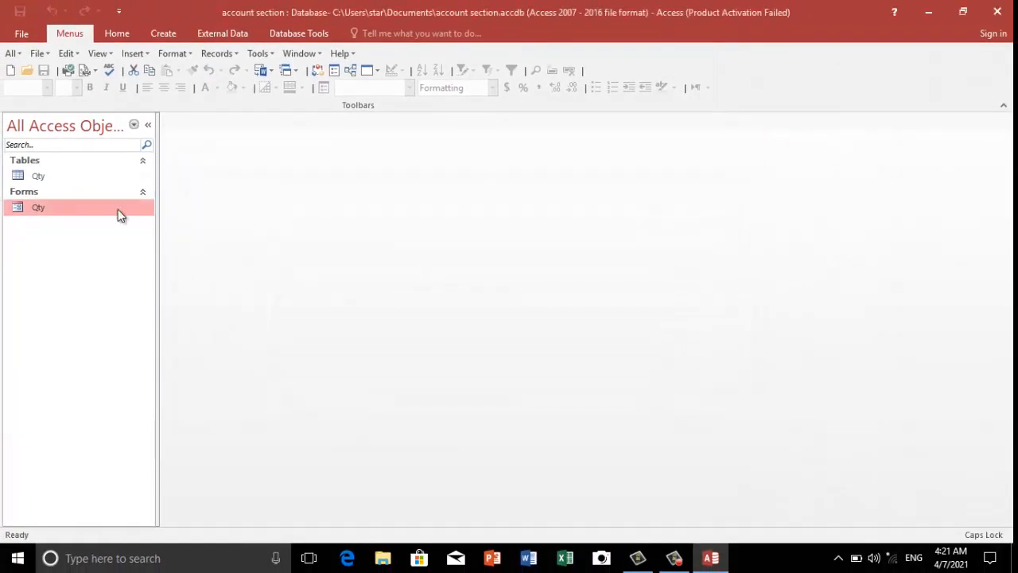
Open the Qty table, check the first record's stored Total and Balance values, and close the table
double_click(35, 175)
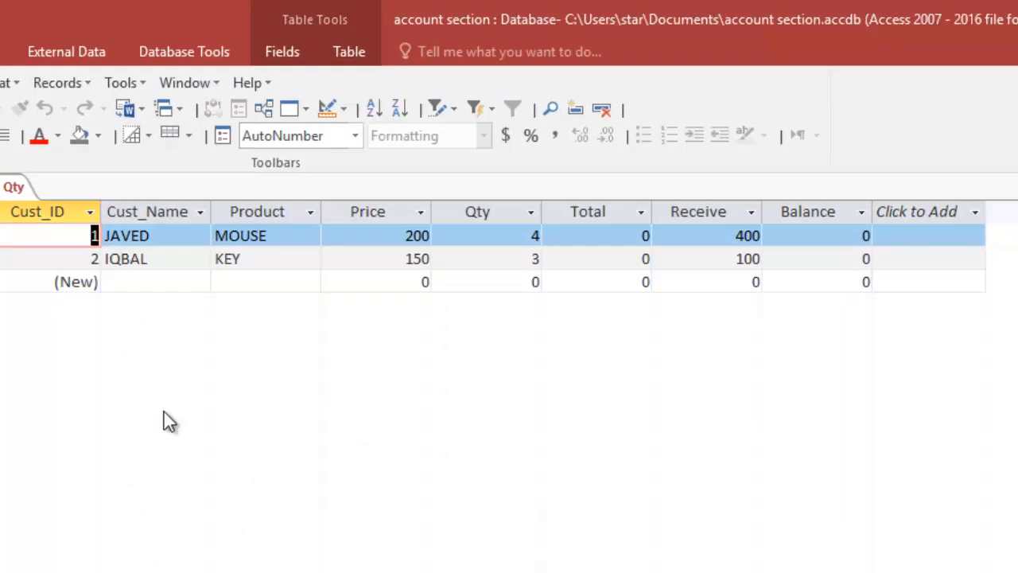
click(620, 240)
click(831, 240)
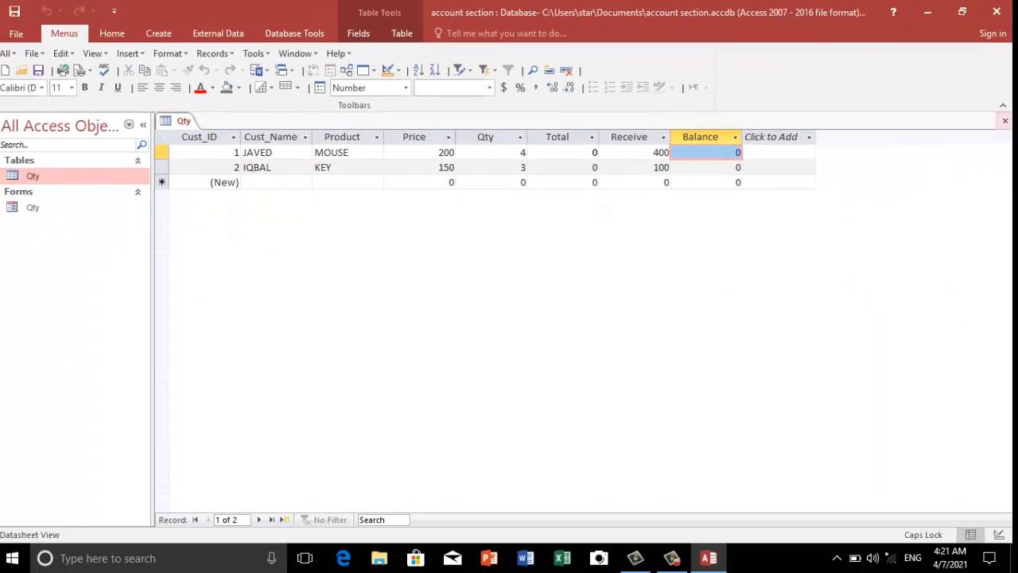
click(1004, 120)
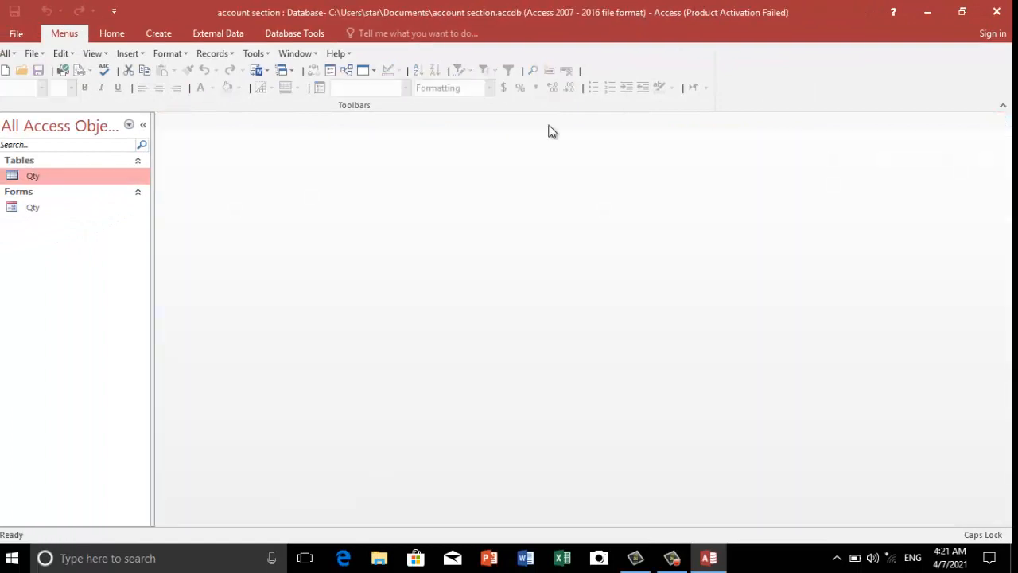
Open the Qty form, review the calculated Total and Balance in both records, and close the form
double_click(62, 211)
click(317, 402)
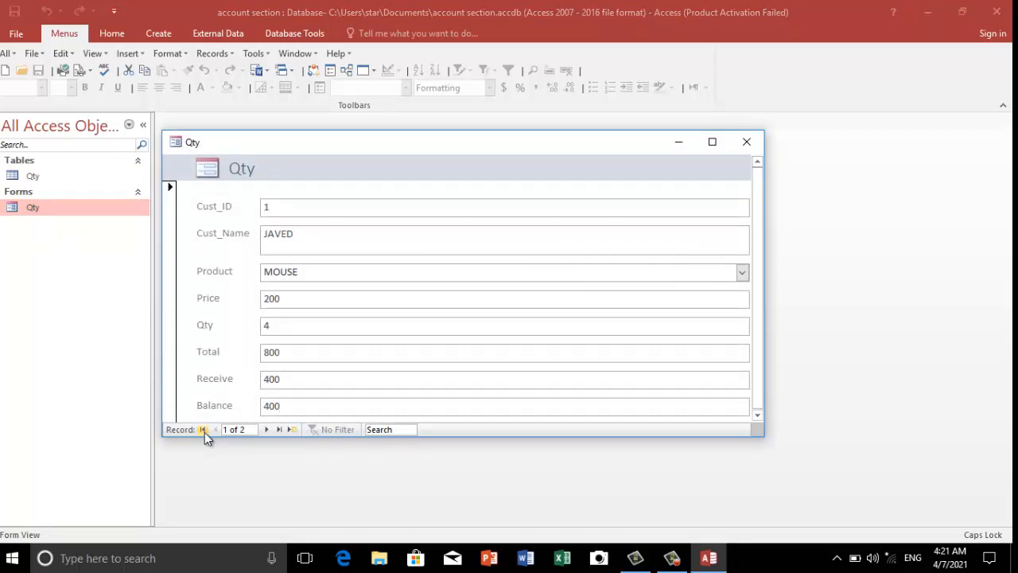
click(268, 430)
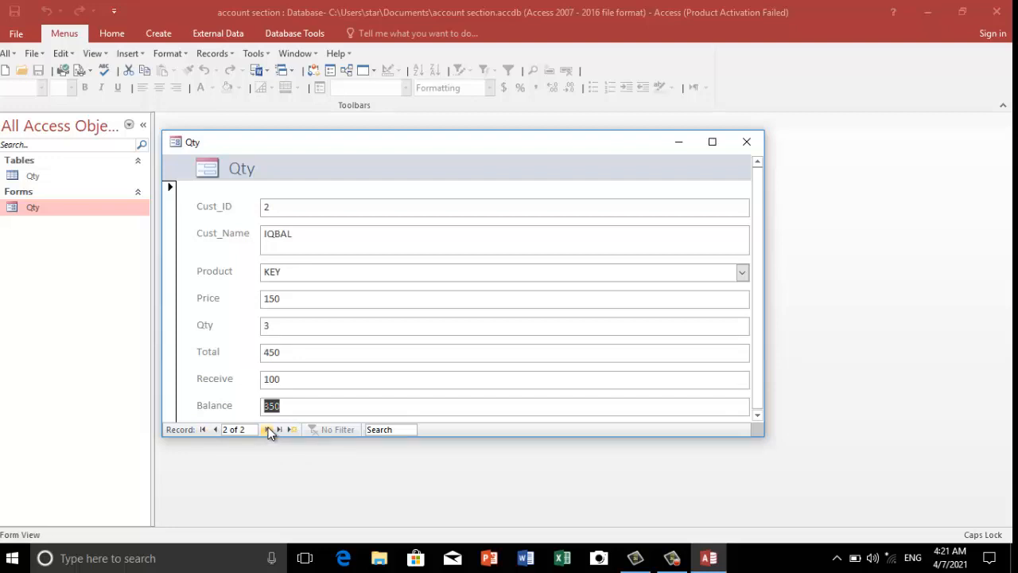
click(290, 353)
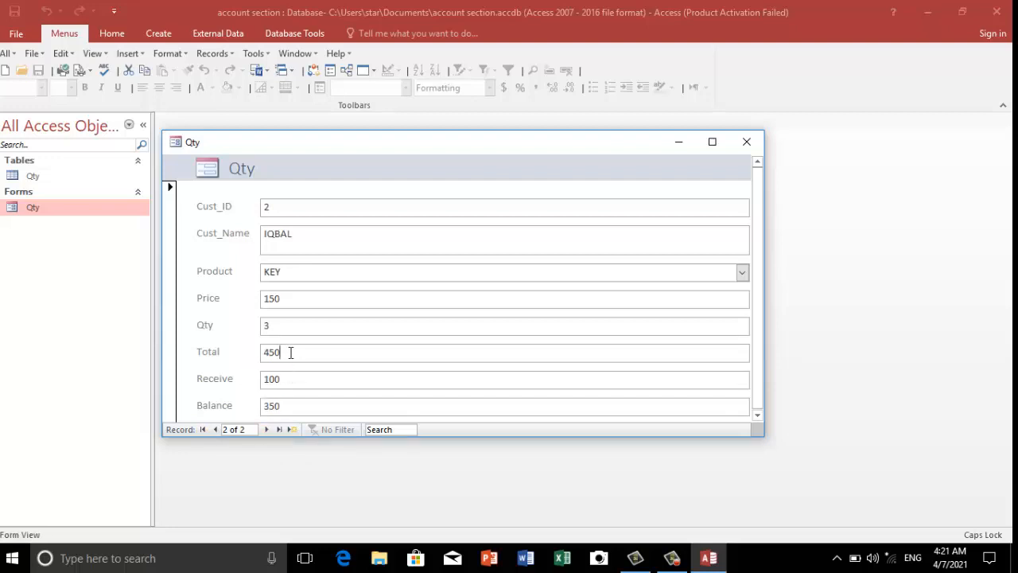
click(754, 149)
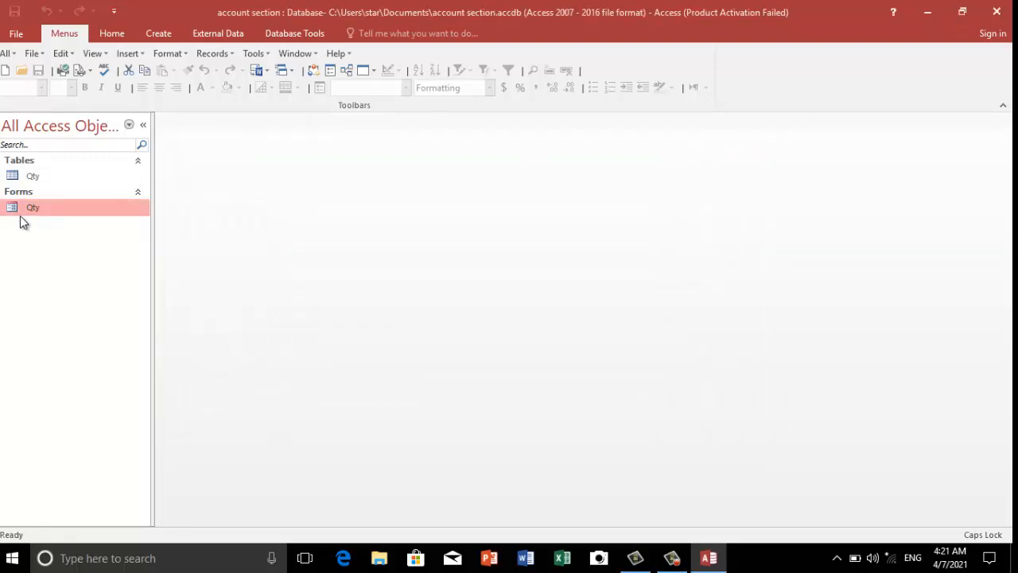
Reopen the Qty table to compare its Total and Balance fields with the form, and close it again
double_click(28, 176)
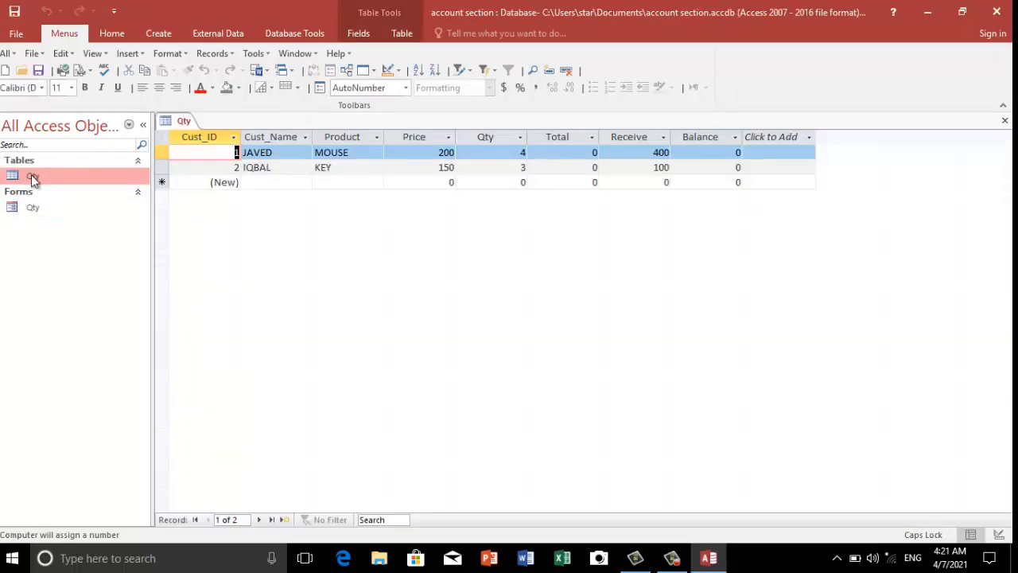
click(569, 153)
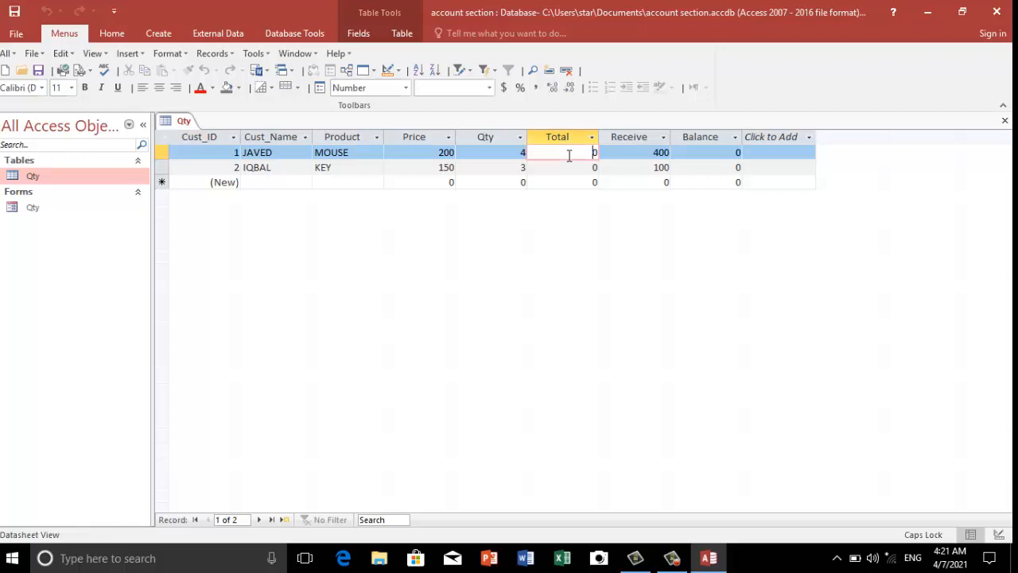
click(708, 153)
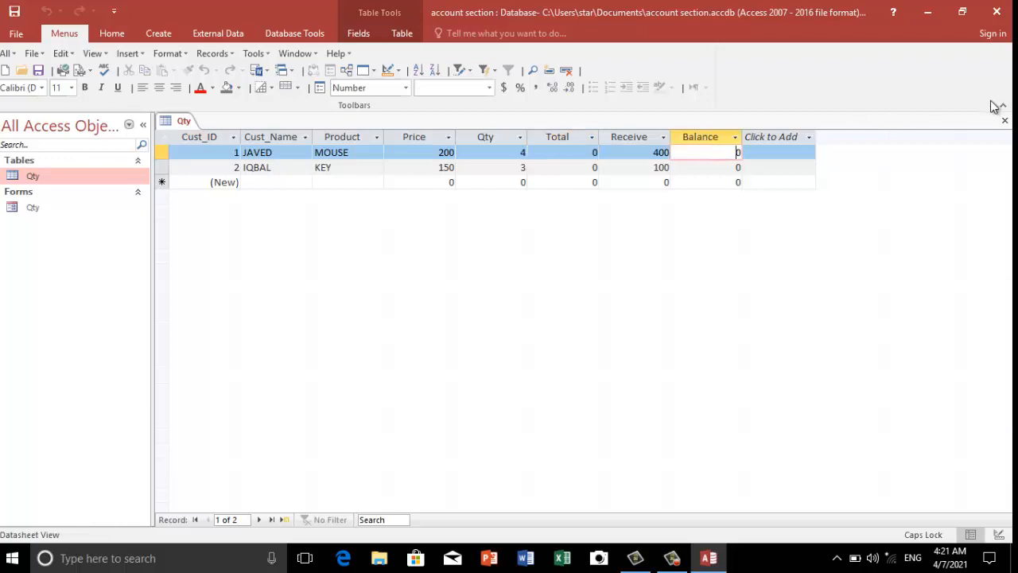
click(1004, 120)
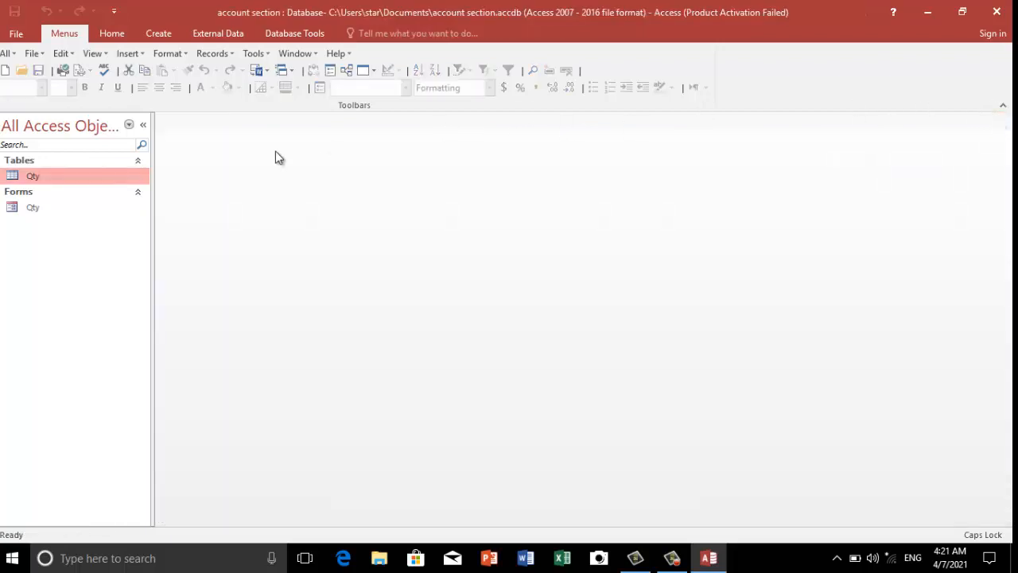
Open the Qty form in Design View and remove the calculation expression from the Total text box
click(67, 210)
right_click(67, 210)
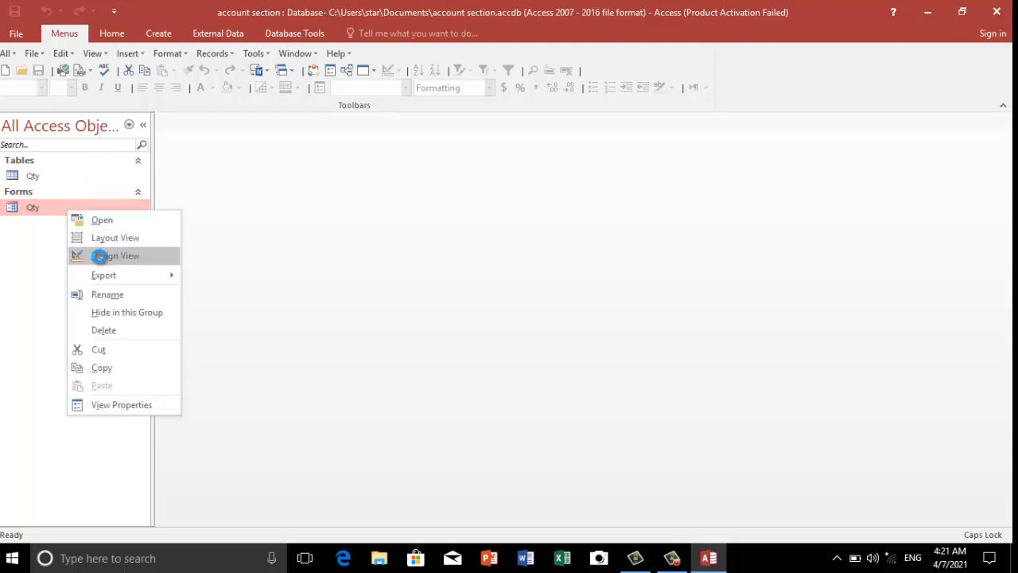
click(104, 257)
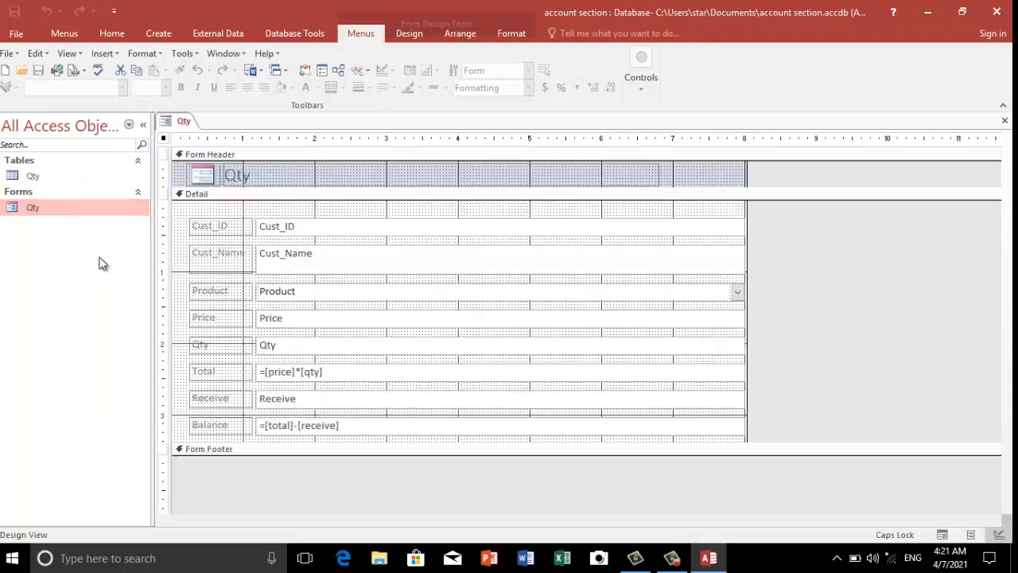
click(324, 377)
click(324, 377)
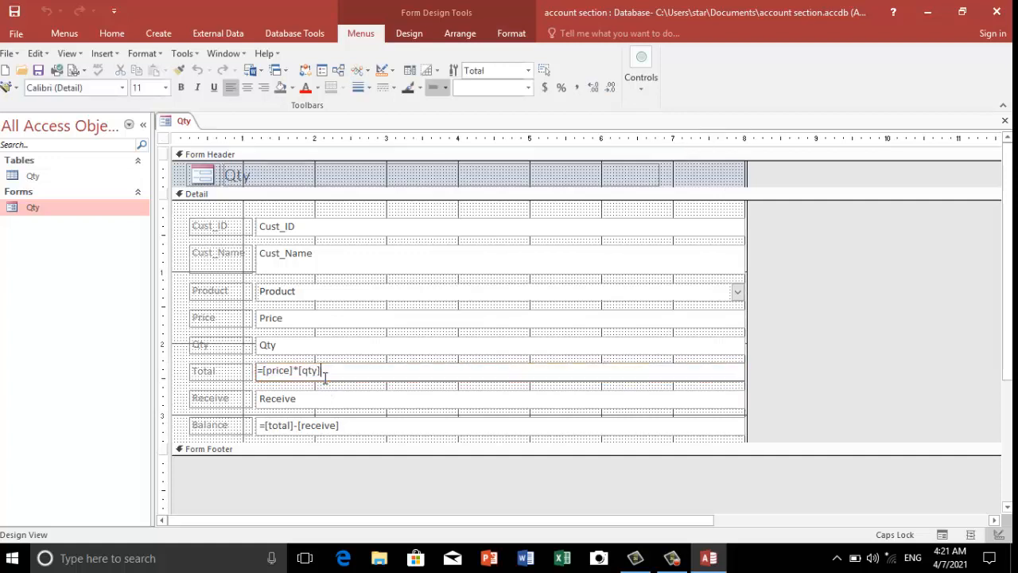
key(BackSpace)
key(BackSpace)
key(BackSpace)
key(BackSpace)
key(BackSpace)
key(BackSpace)
key(BackSpace)
key(BackSpace)
key(BackSpace)
key(BackSpace)
key(BackSpace)
key(BackSpace)
key(BackSpace)
click(324, 398)
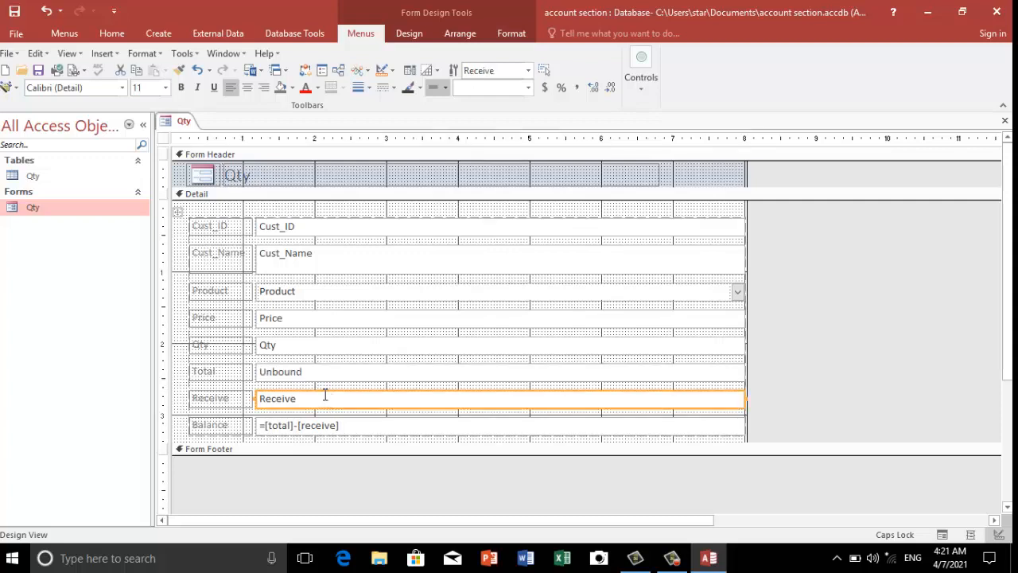
Bind the empty text box beside the Total label to the Total field
click(318, 372)
click(318, 372)
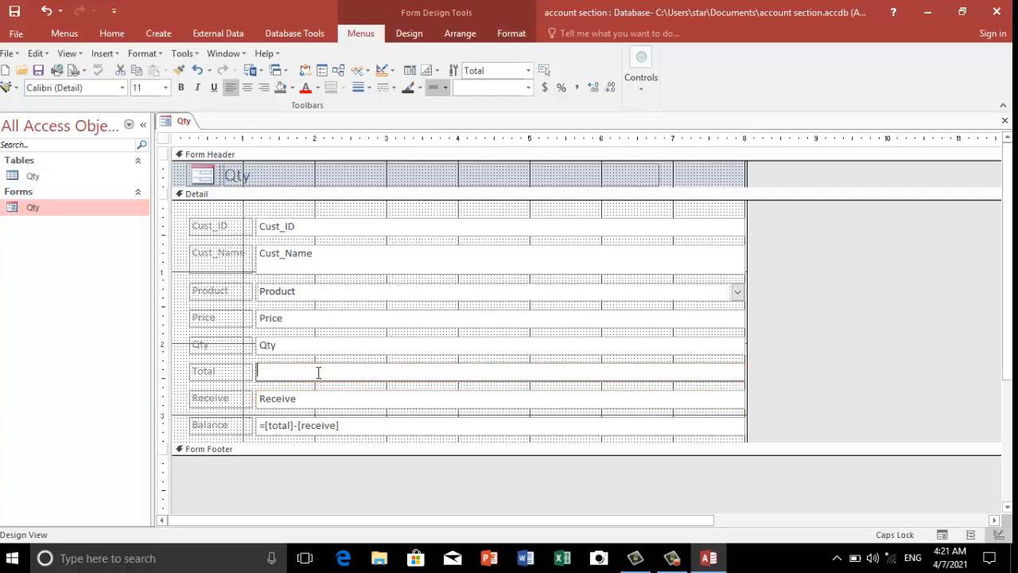
text(t)
text(TOTAL)
key(BackSpace)
key(BackSpace)
key(BackSpace)
key(BackSpace)
key(Caps_Lock)
text(otal)
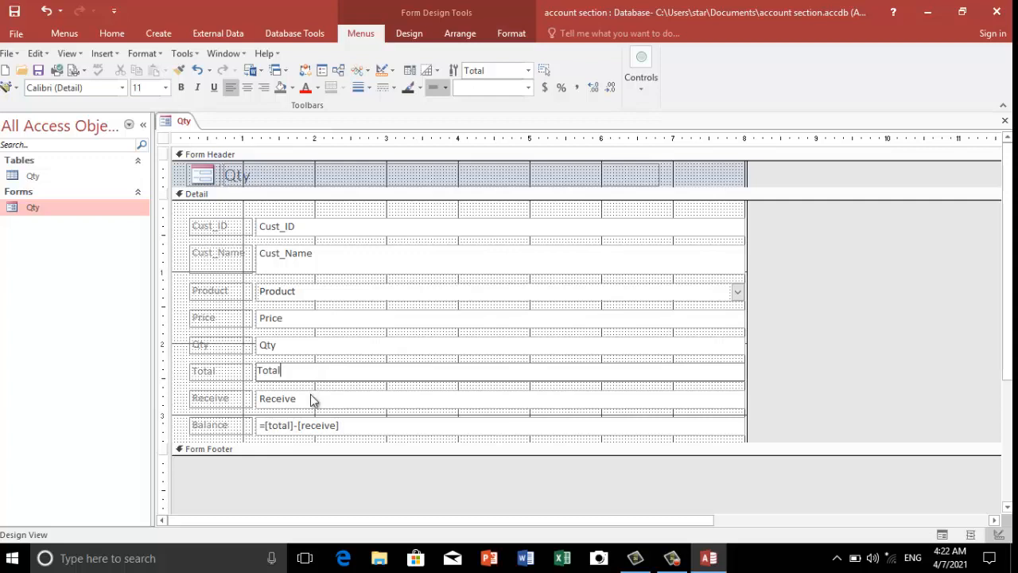
Replace the Balance text box's calculation expression with the Balance field
click(347, 427)
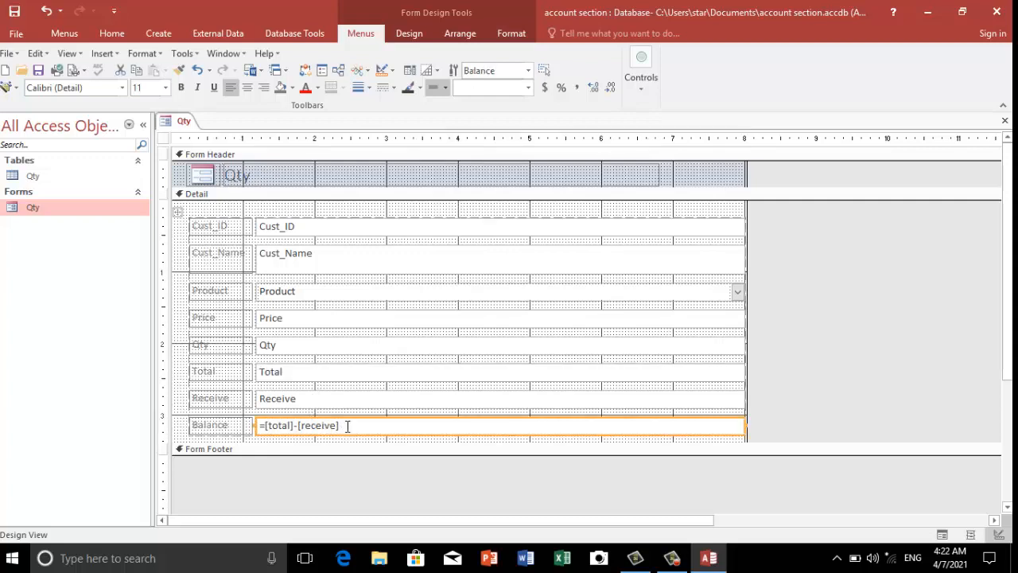
key(BackSpace)
key(BackSpace)
key(BackSpace)
key(BackSpace)
key(BackSpace)
key(BackSpace)
key(BackSpace)
key(BackSpace)
key(BackSpace)
key(BackSpace)
key(BackSpace)
key(BackSpace)
key(BackSpace)
key(BackSpace)
key(BackSpace)
key(BackSpace)
key(BackSpace)
key(BackSpace)
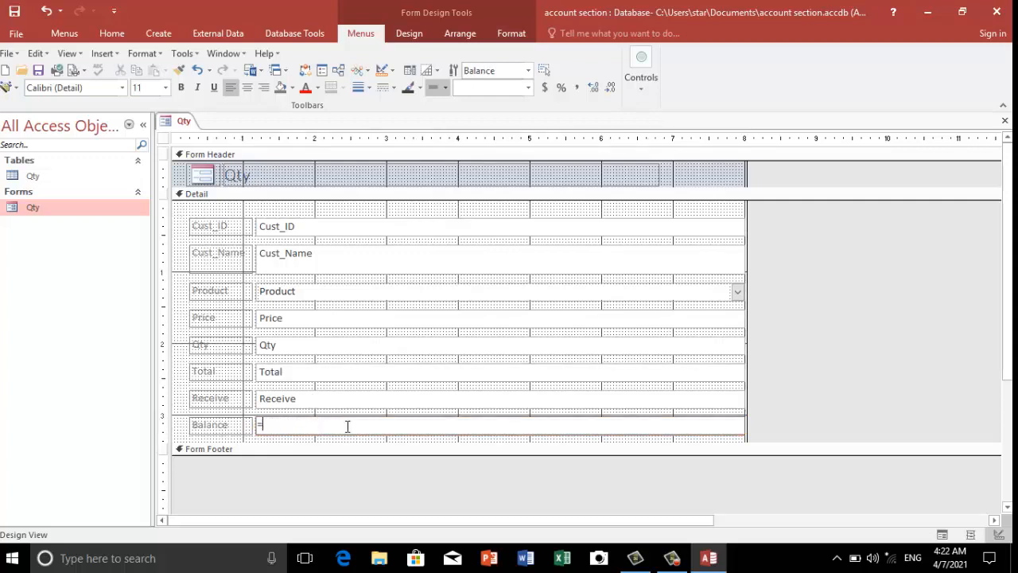
text(Balance)
click(343, 401)
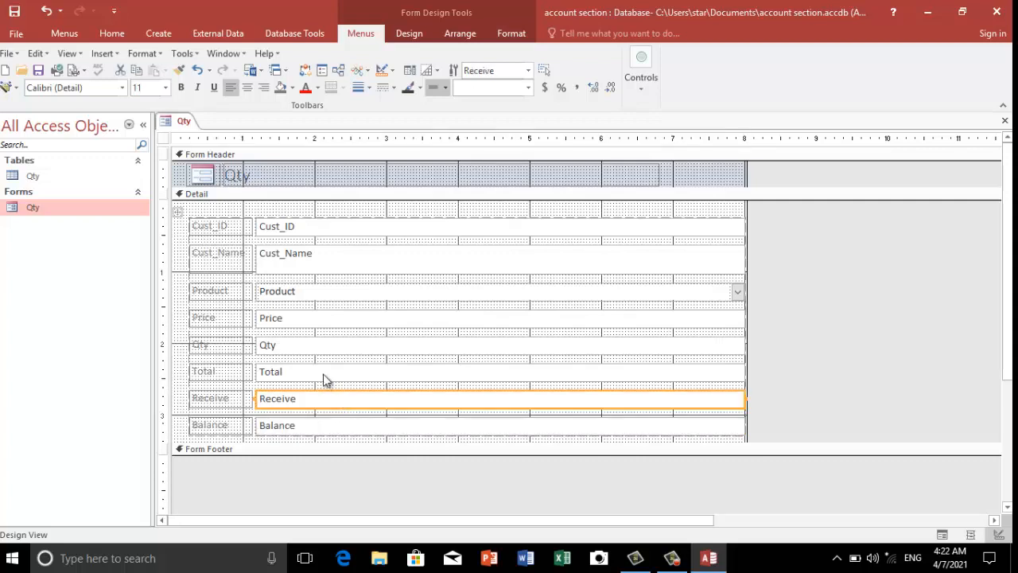
Assign an event procedure to the Total text box's On Got Focus event and open its code
click(323, 371)
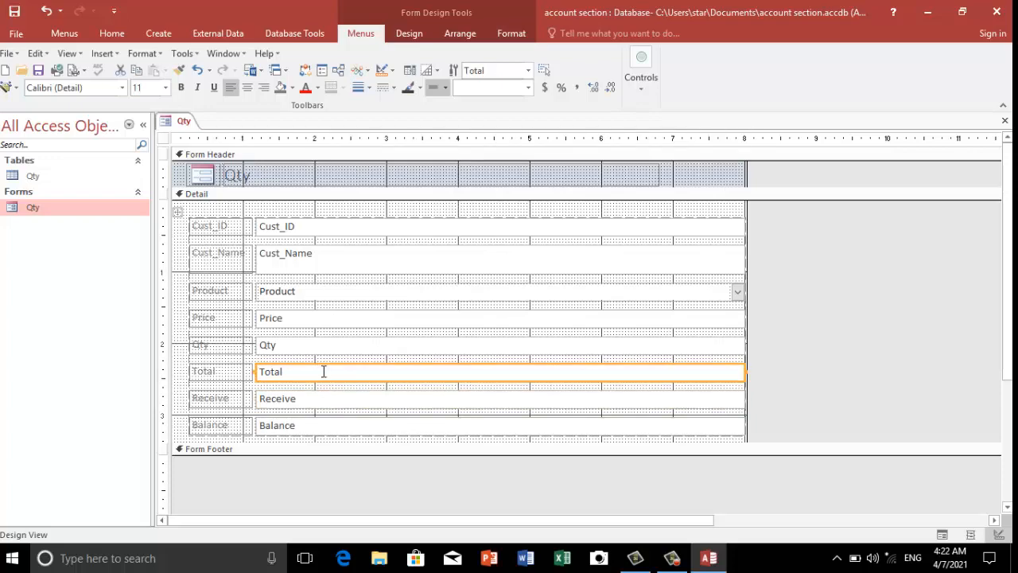
right_click(324, 371)
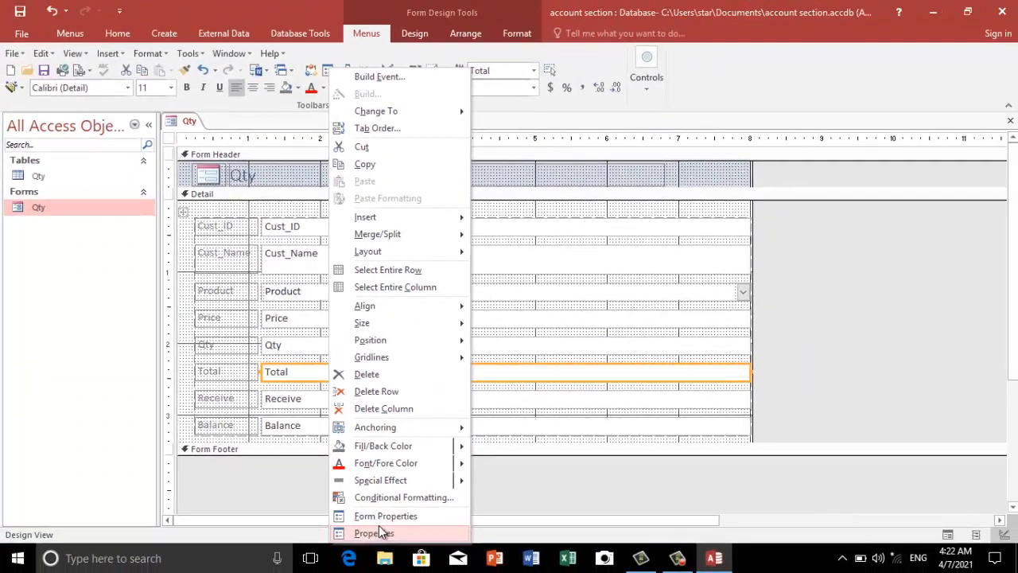
click(427, 551)
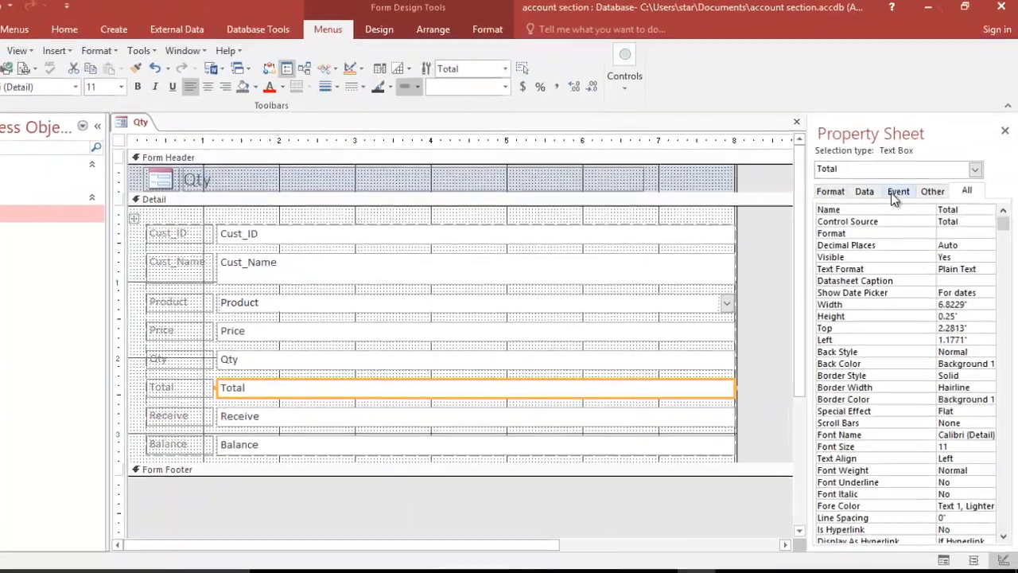
click(902, 189)
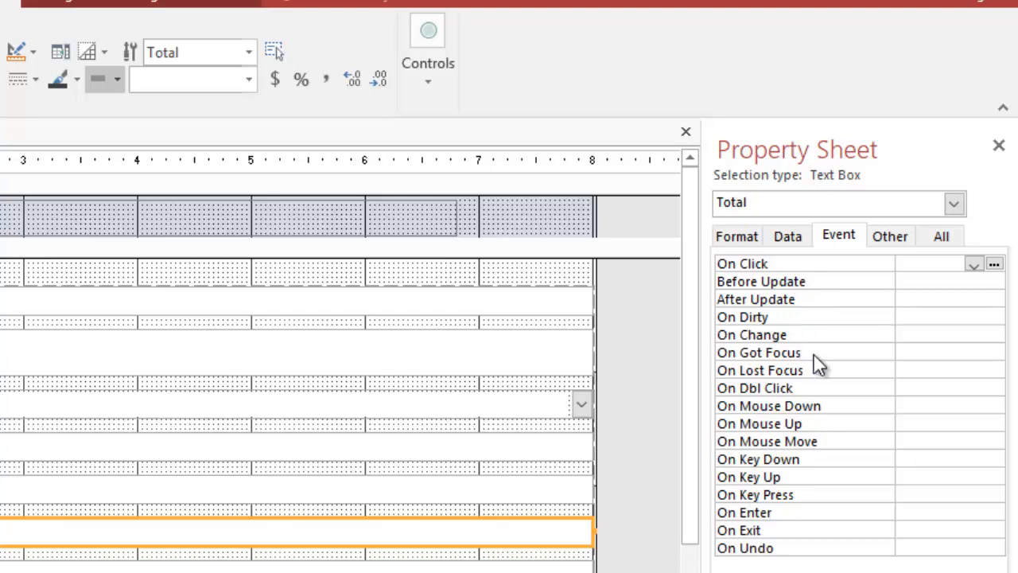
click(904, 352)
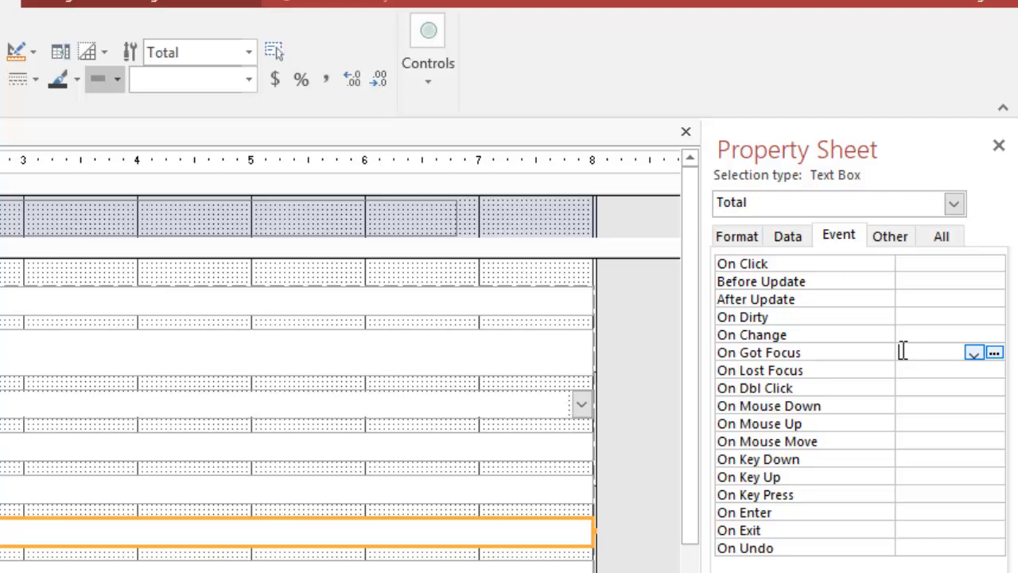
click(973, 353)
click(966, 369)
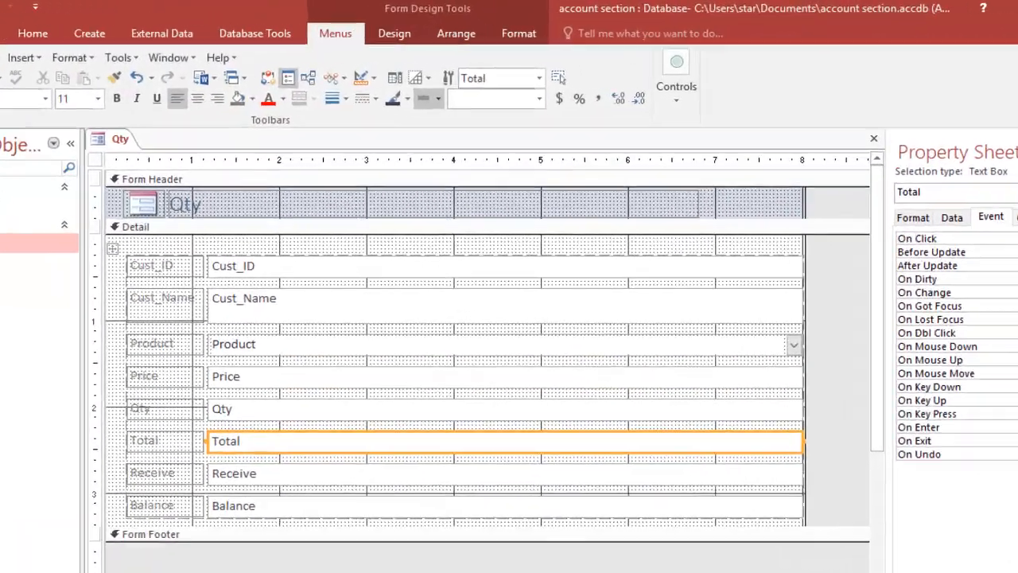
click(1002, 280)
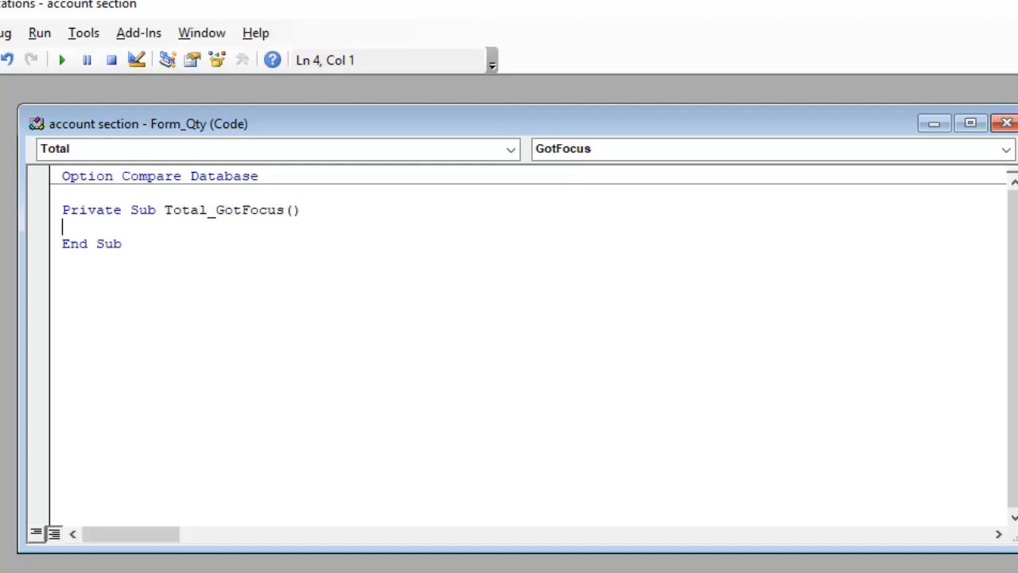
Add the statement total=price*qty to the Total_GotFocus procedure
text(total=pr)
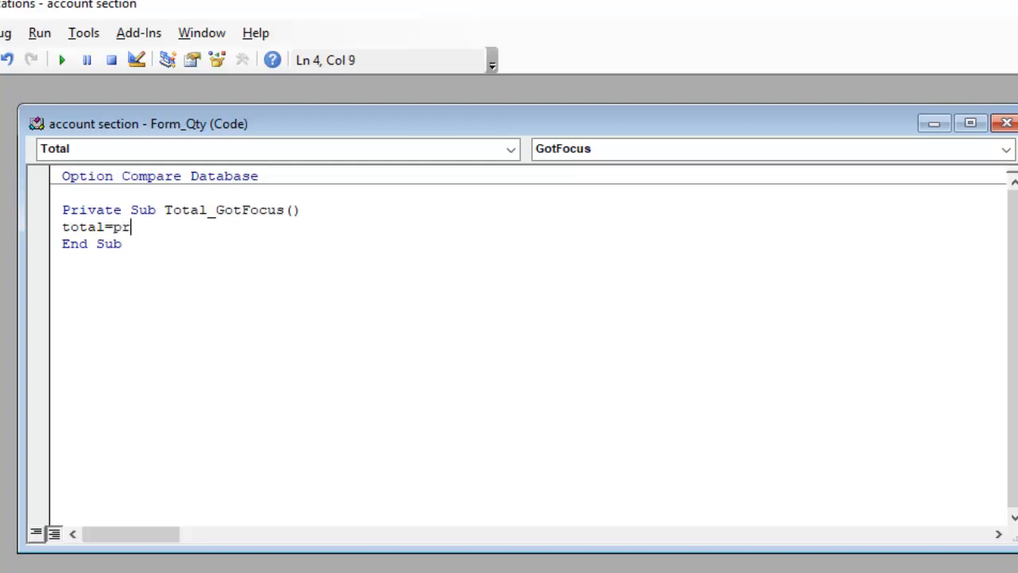
text(ice*qty)
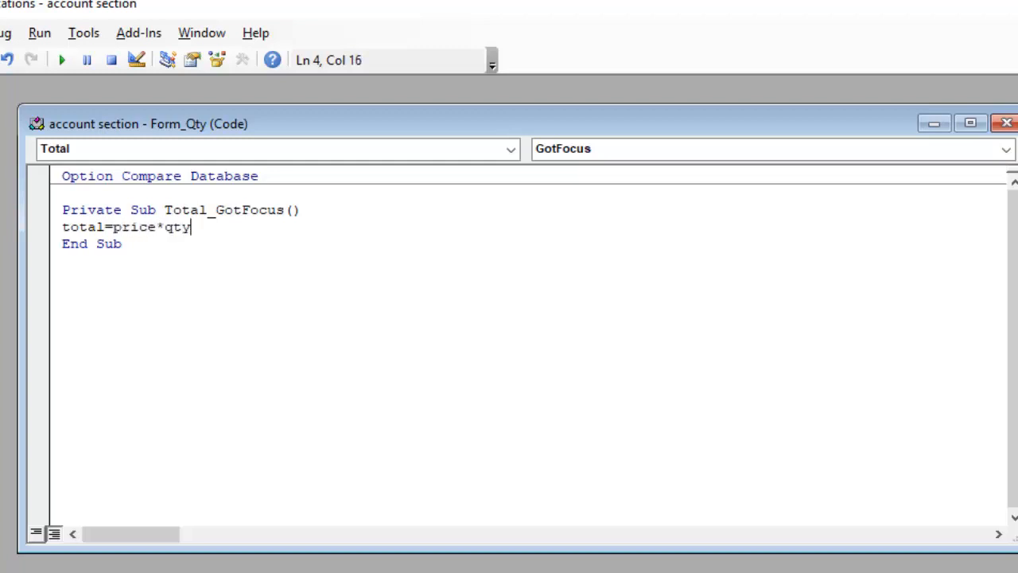
key(Return)
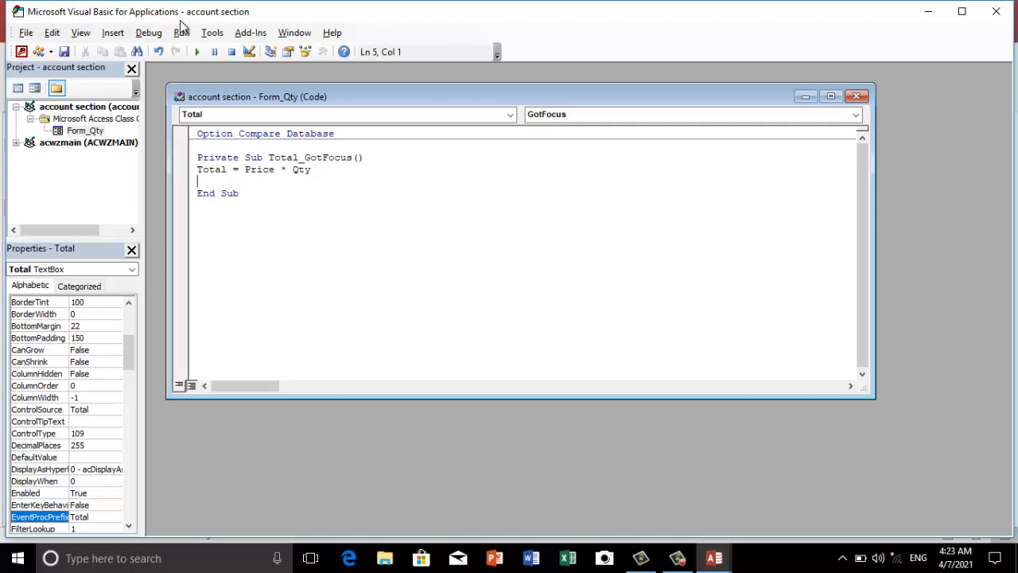
Switch to Word, view the Visual Basic editor from a new blank document, and return to the Access code
click(533, 559)
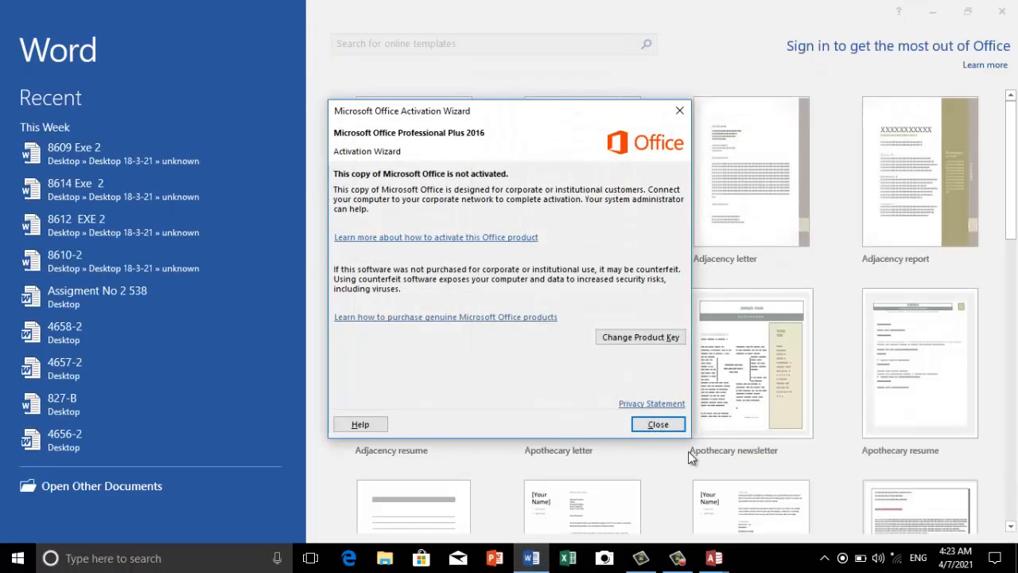
click(677, 425)
click(423, 182)
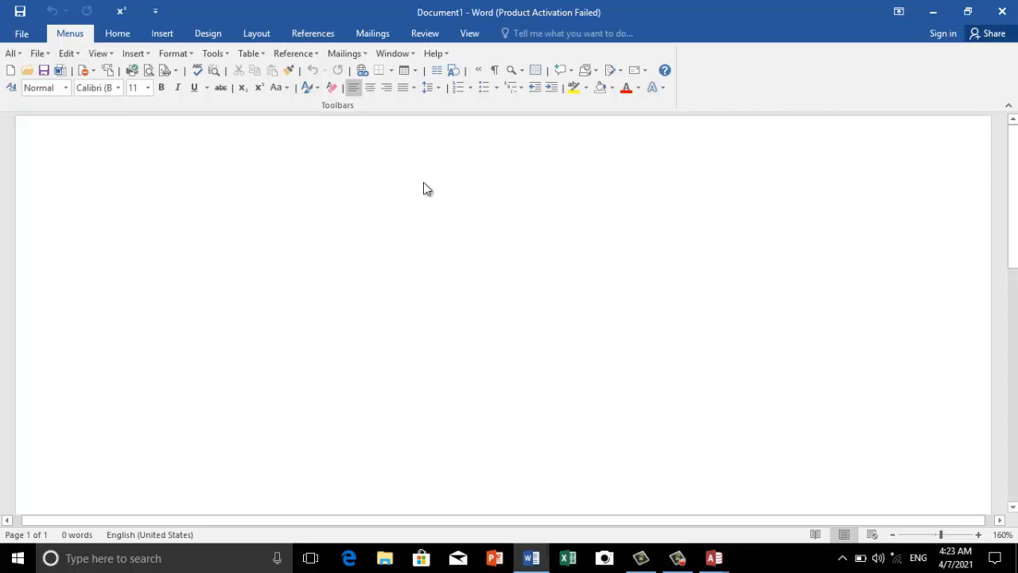
key(alt+F11)
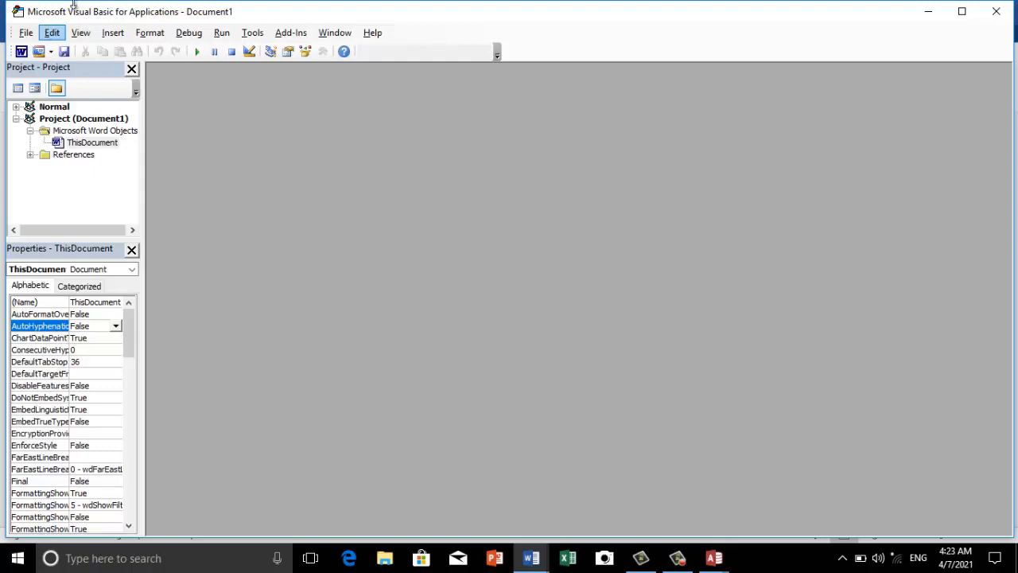
click(1004, 16)
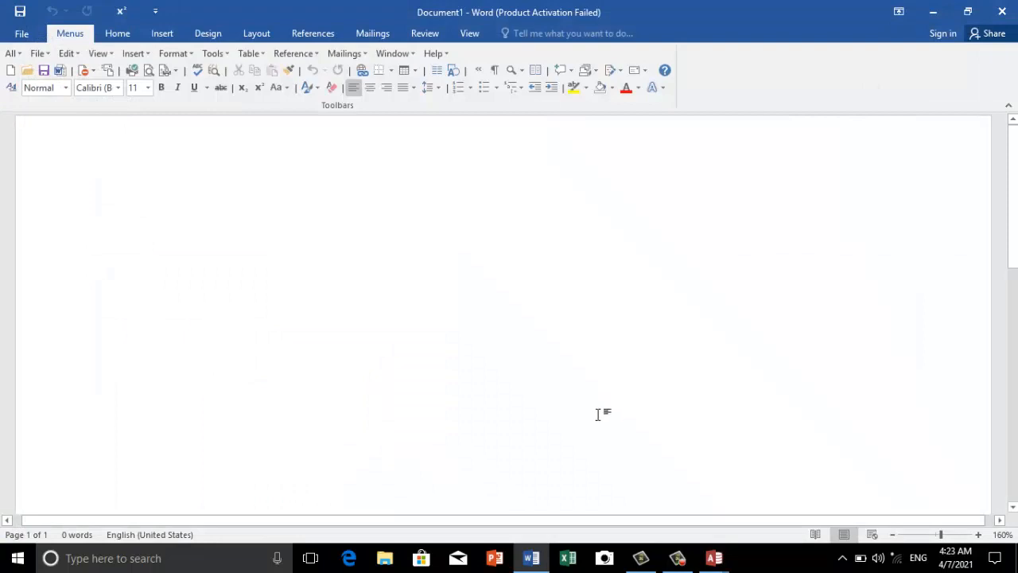
click(532, 559)
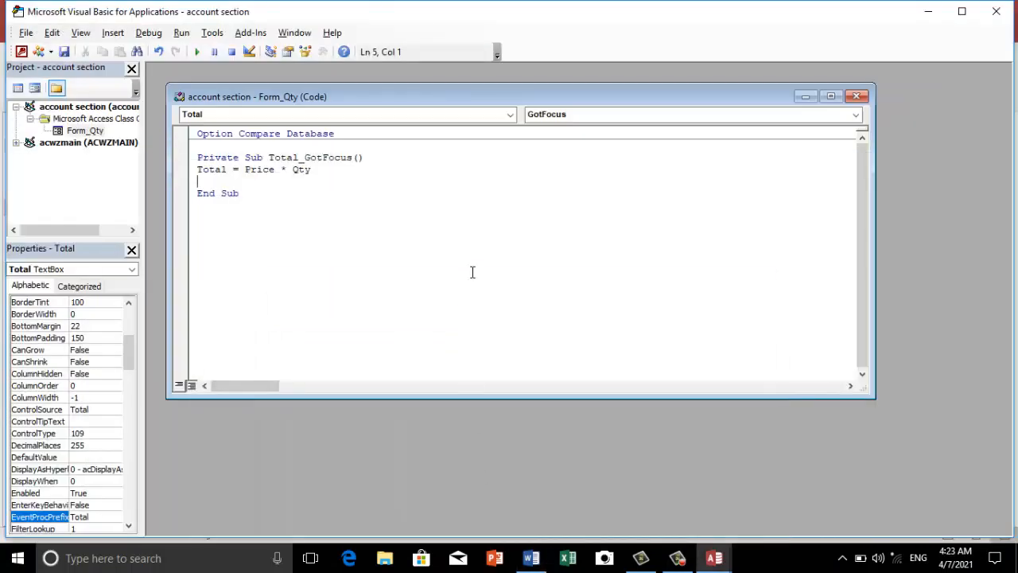
Close the Total code and create an On Got Focus event procedure for the Balance text box
click(857, 97)
click(996, 11)
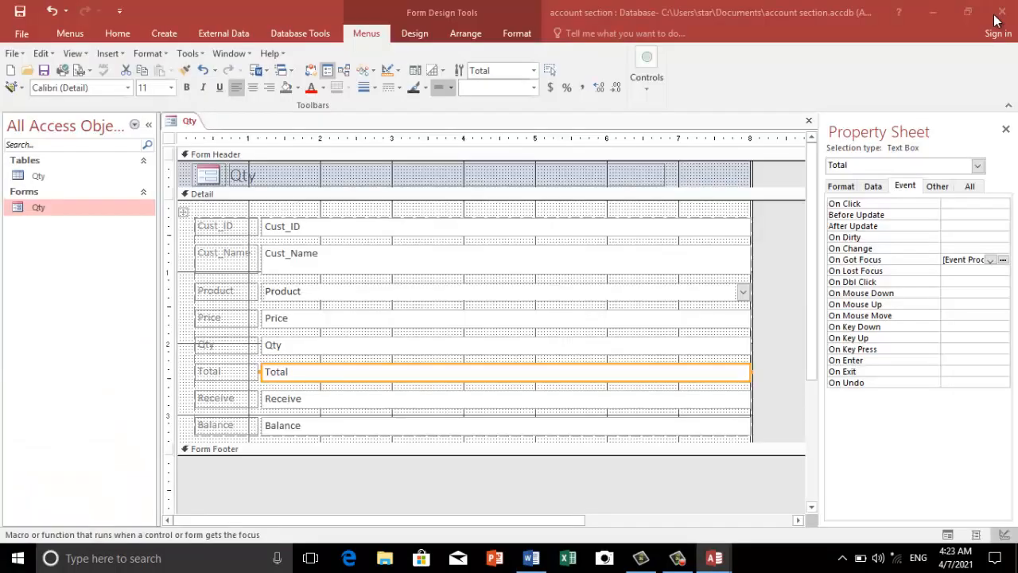
click(415, 422)
click(416, 423)
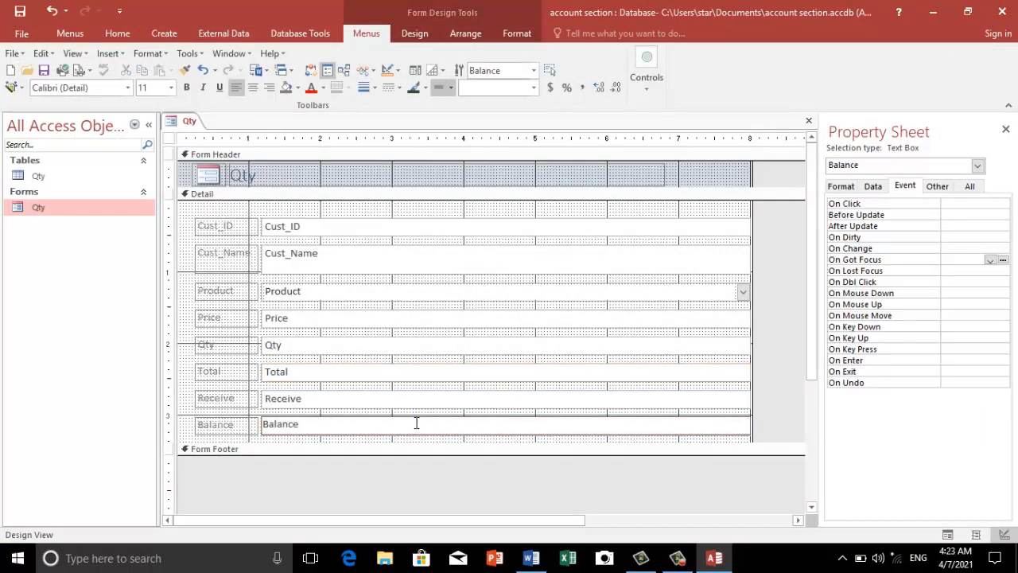
click(991, 263)
click(991, 262)
click(993, 269)
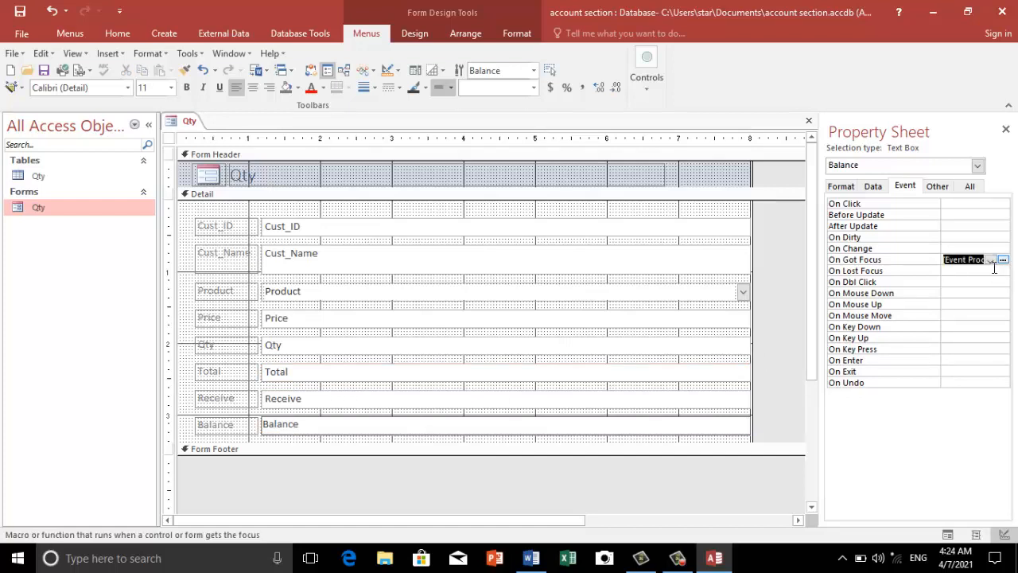
click(1003, 260)
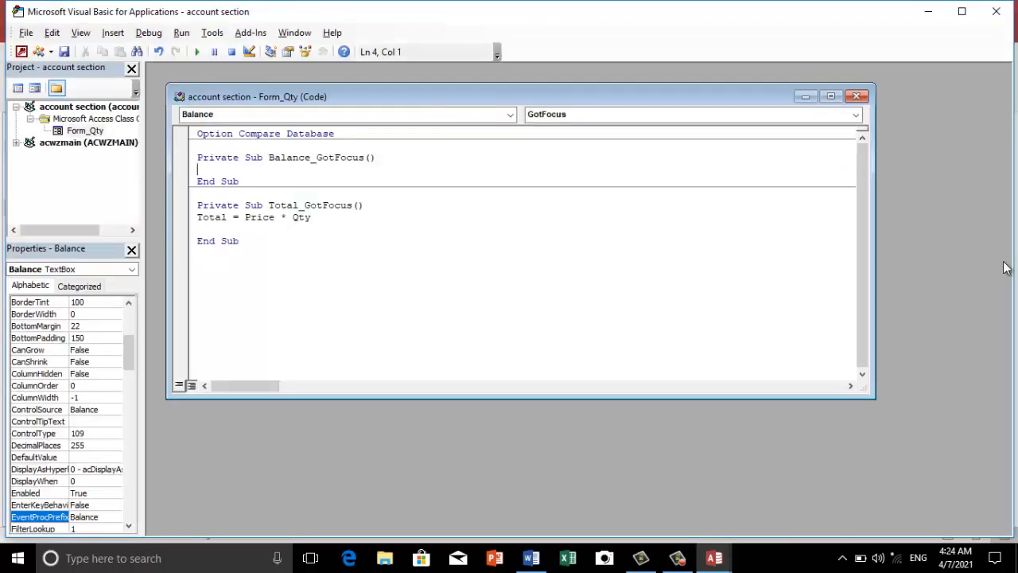
Add the statement balance=total-receive to the Balance_GotFocus procedure
click(717, 220)
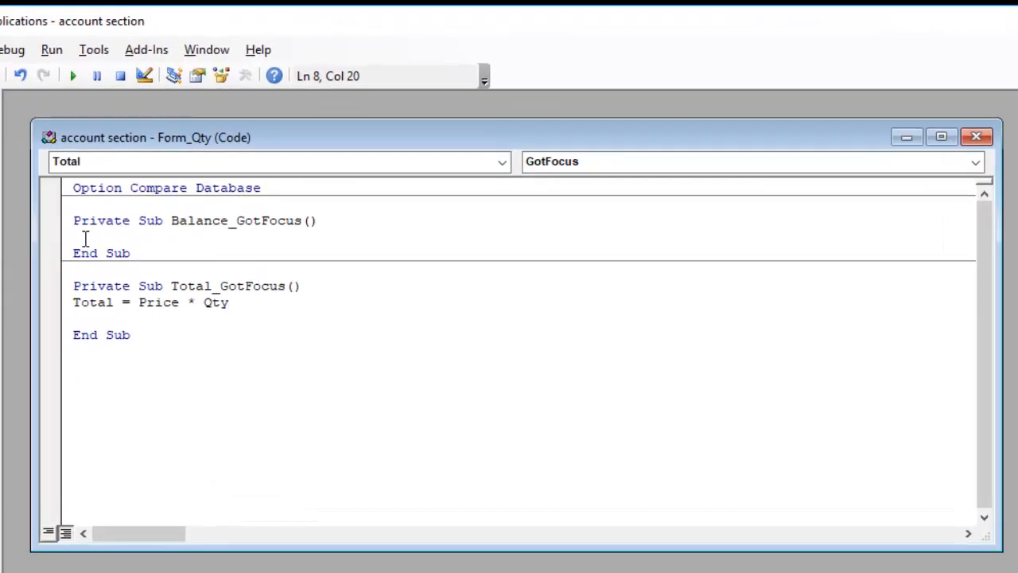
click(84, 239)
text(balance=total-r)
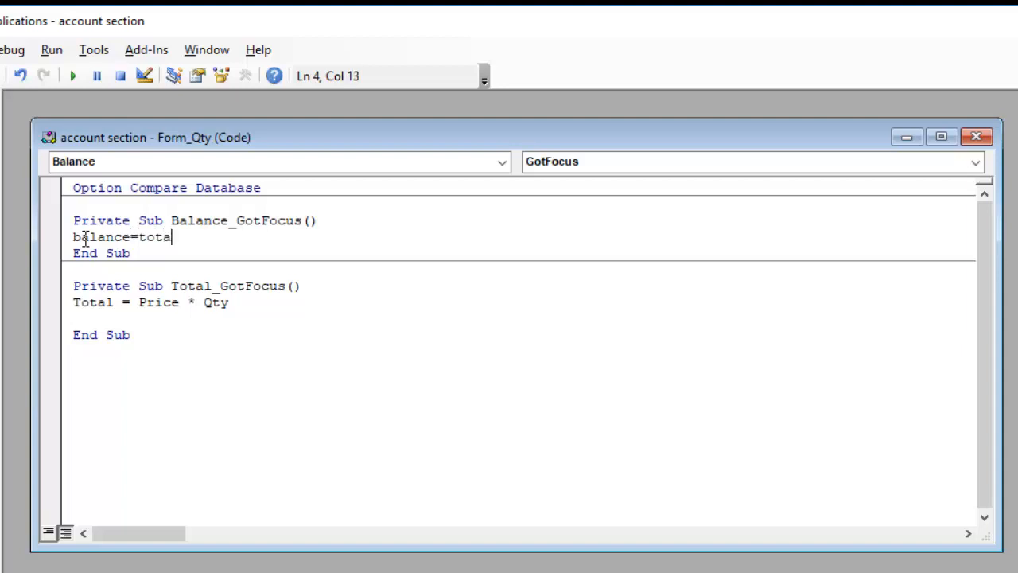
text(eceive)
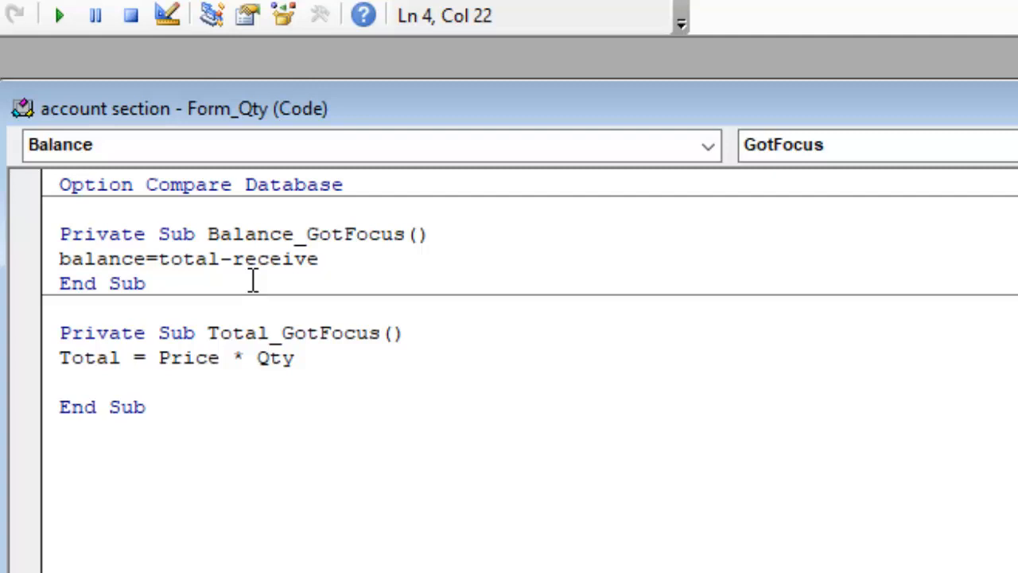
key(Return)
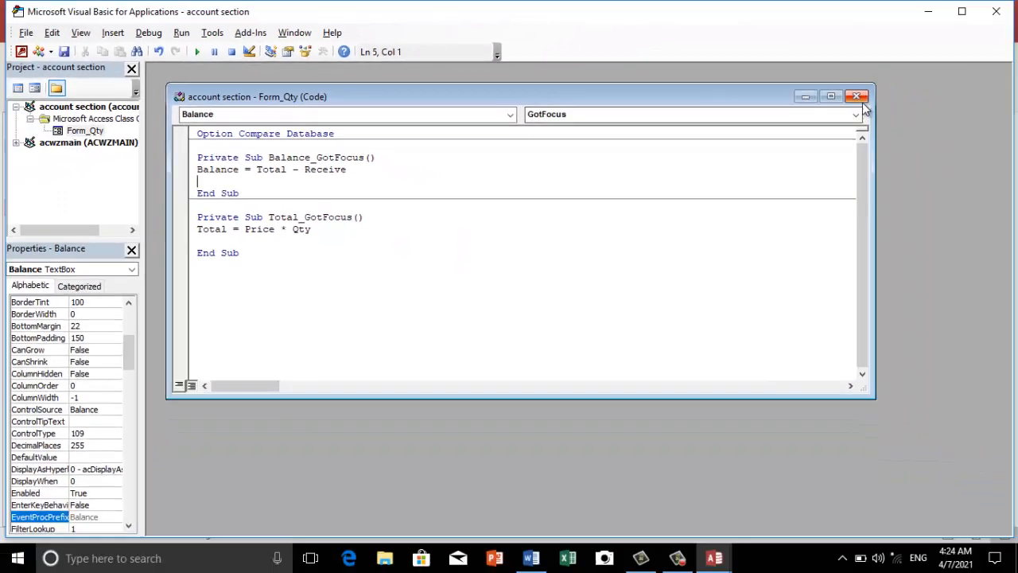
Close the Form_Qty code and the Visual Basic editor, and close the Qty form with its design changes saved
click(863, 99)
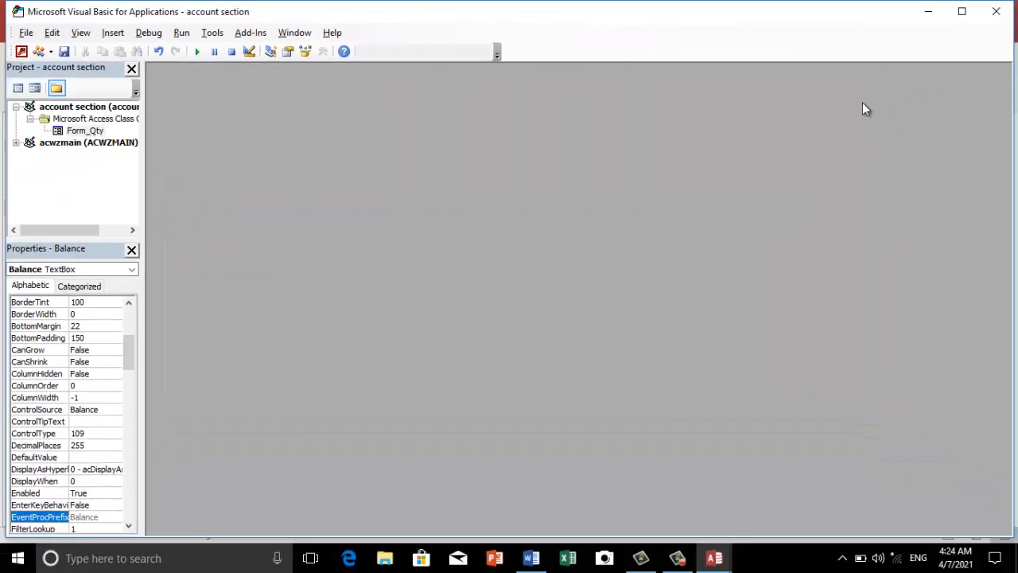
click(996, 11)
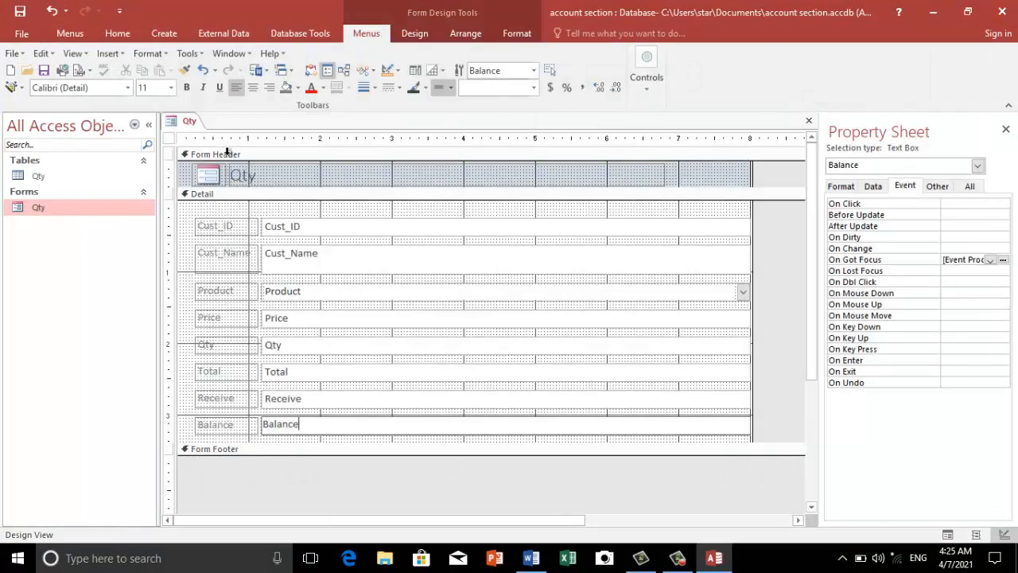
click(809, 122)
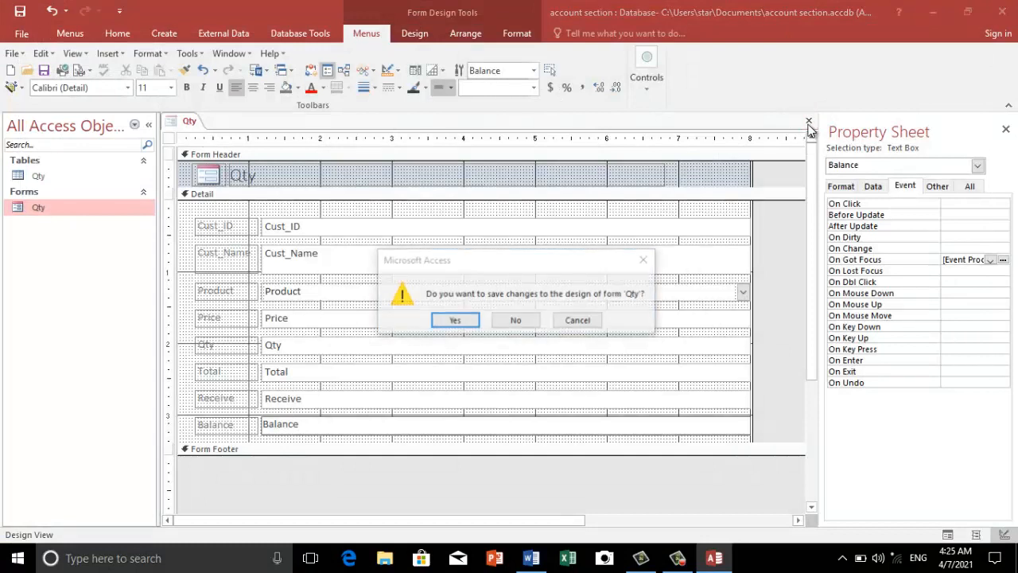
click(465, 321)
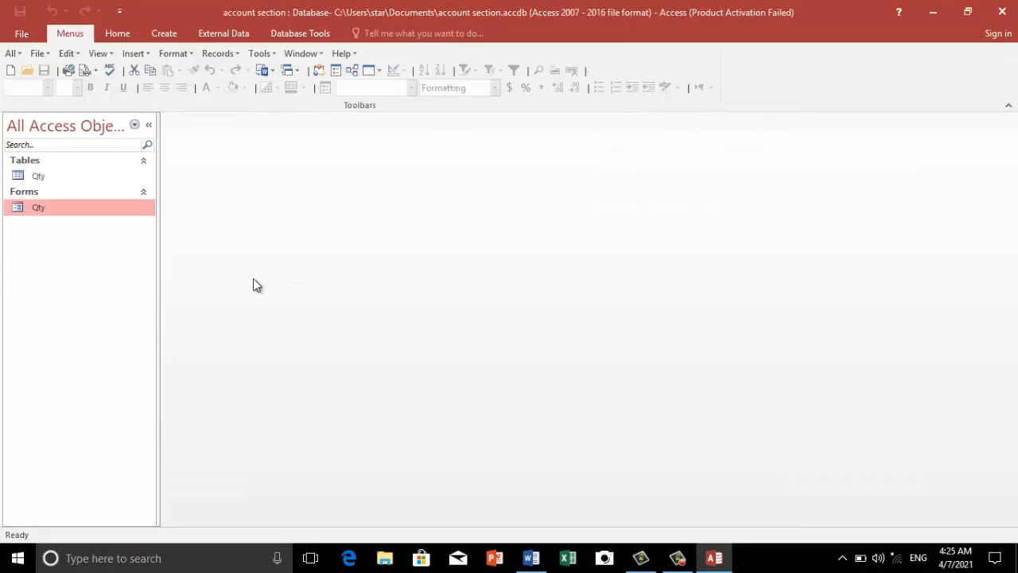
Open the Qty form and trigger the Total and Balance calculations in the two existing records
double_click(100, 208)
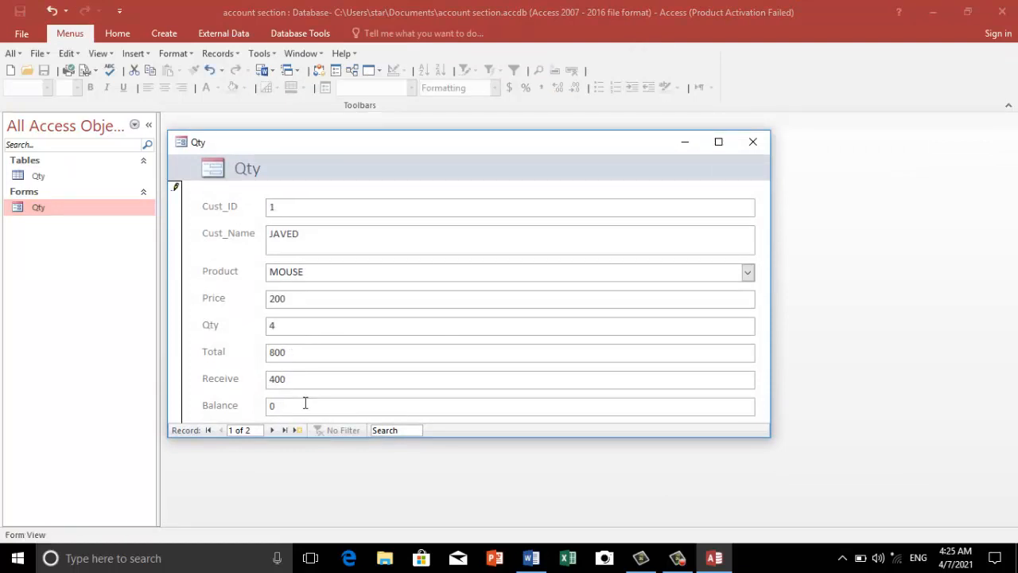
click(305, 406)
click(280, 429)
click(294, 360)
click(299, 405)
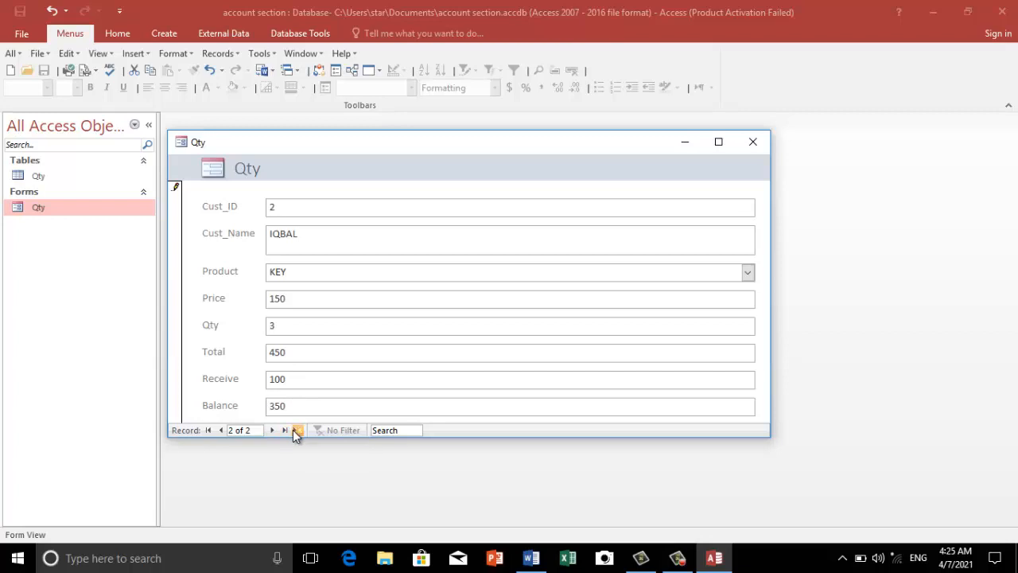
Add a new record to the Qty form with the customer's name and MOUSE as the product
click(295, 429)
click(298, 247)
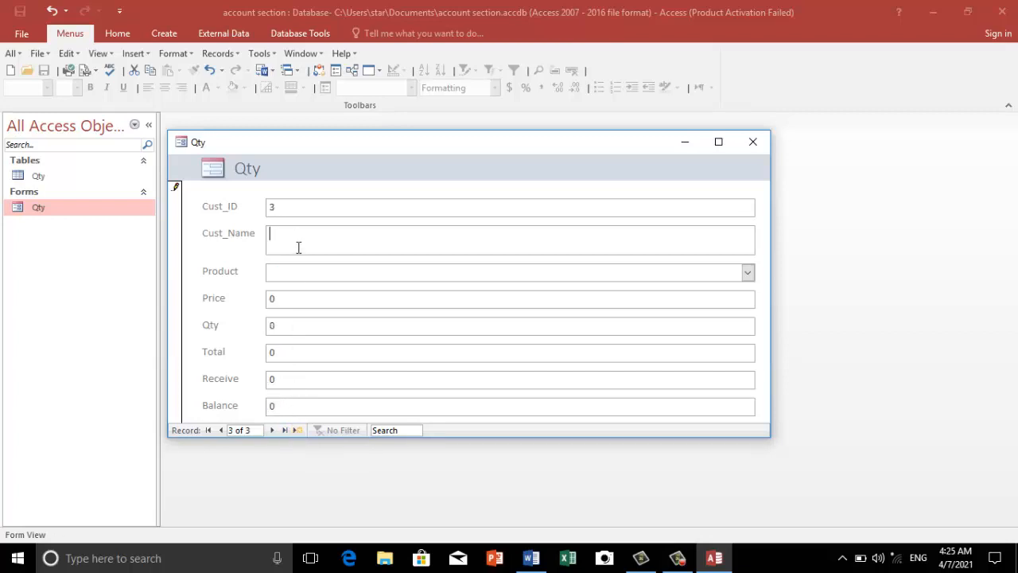
text(Uzair)
click(748, 273)
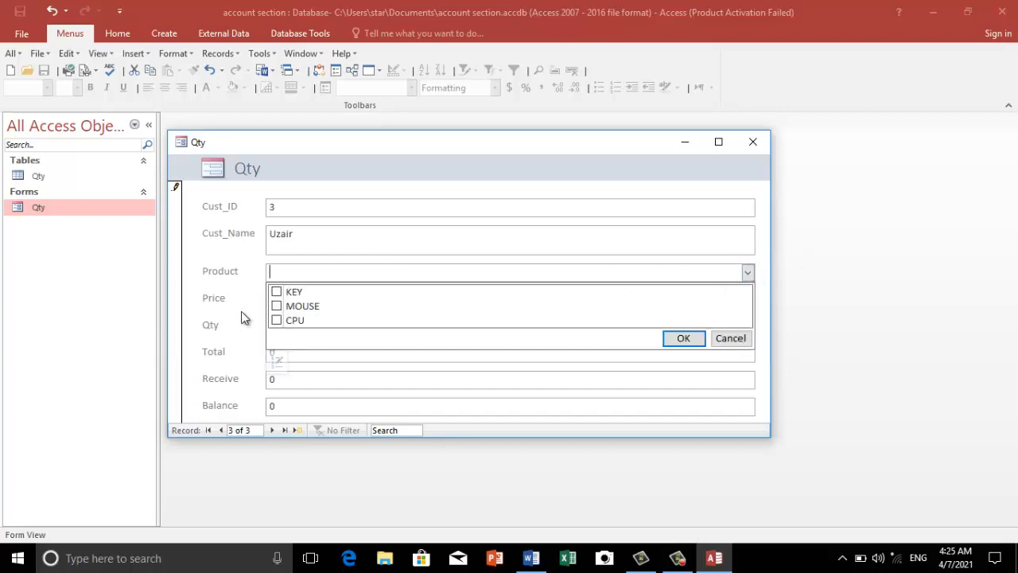
click(276, 306)
click(666, 335)
Set the new record's Price to 200 and Qty to 3, and trigger its Total calculation
click(366, 307)
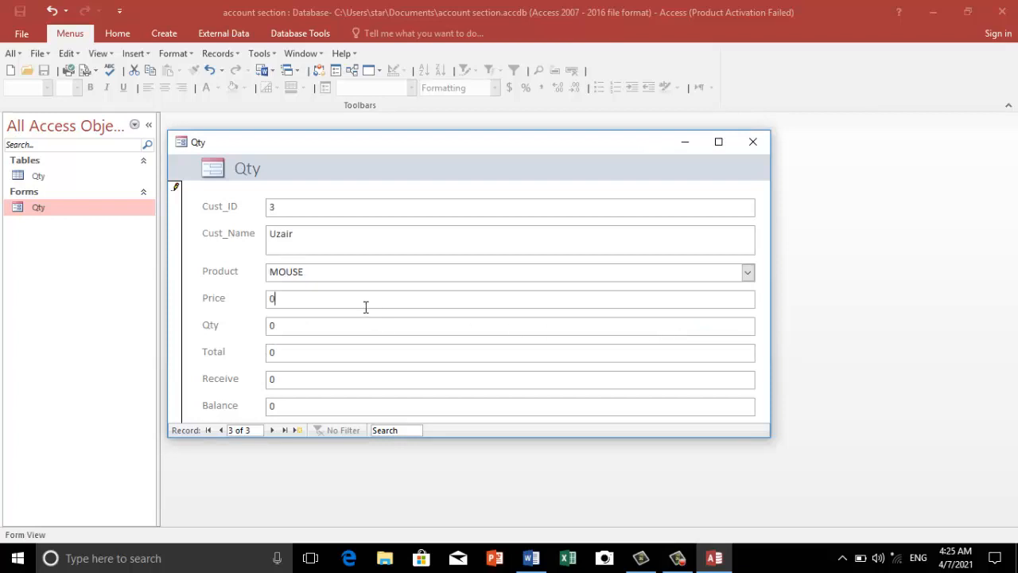
key(BackSpace)
text(200)
click(337, 326)
key(BackSpace)
text(3)
click(318, 350)
Set the new record's Receive to 300 and trigger its Balance calculation, closing the form when done
click(310, 378)
key(BackSpace)
text(300)
click(300, 405)
click(755, 143)
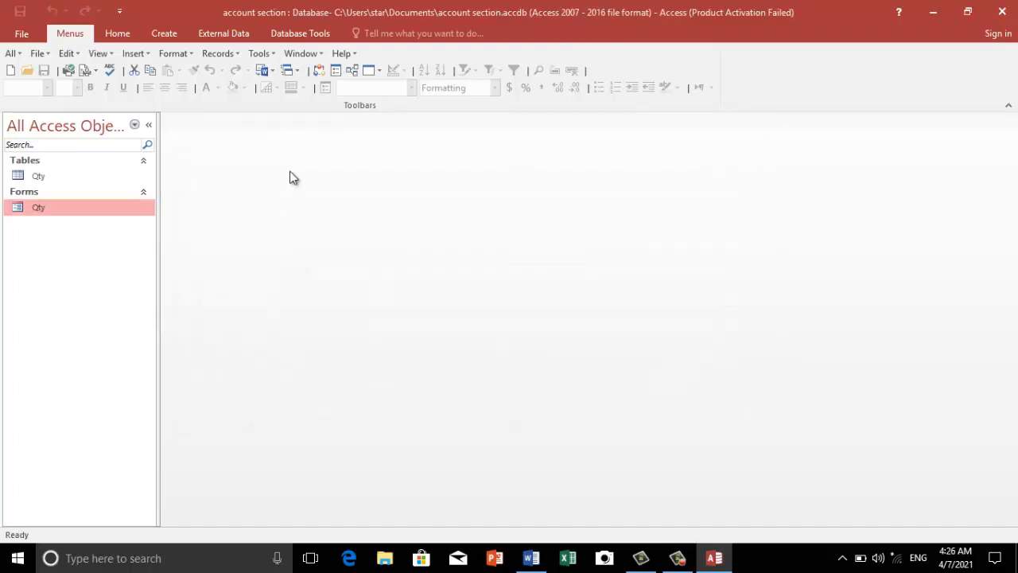
Check the stored Total and Balance values in the Qty table and again in the Qty form, closing both
double_click(103, 176)
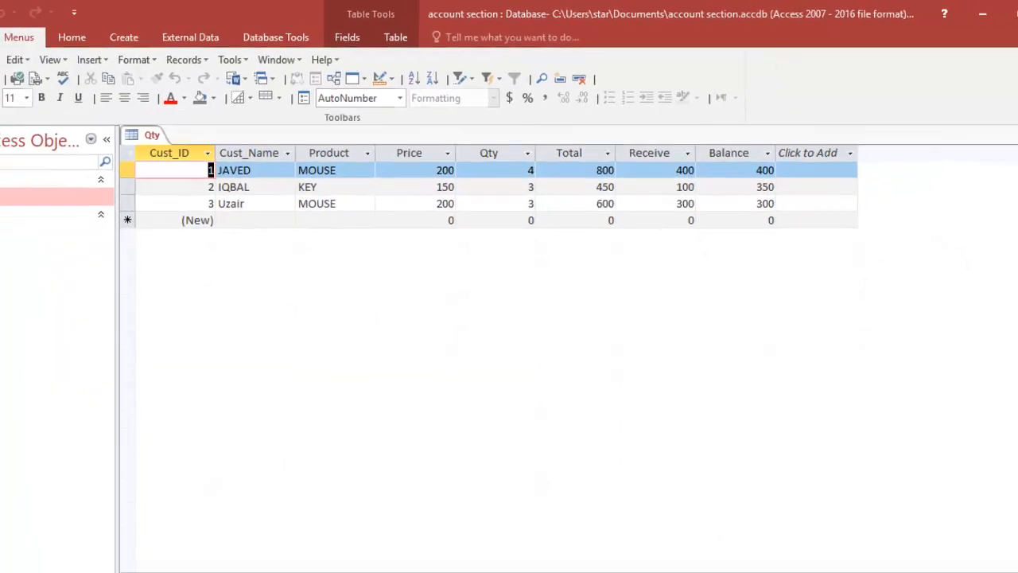
click(1017, 139)
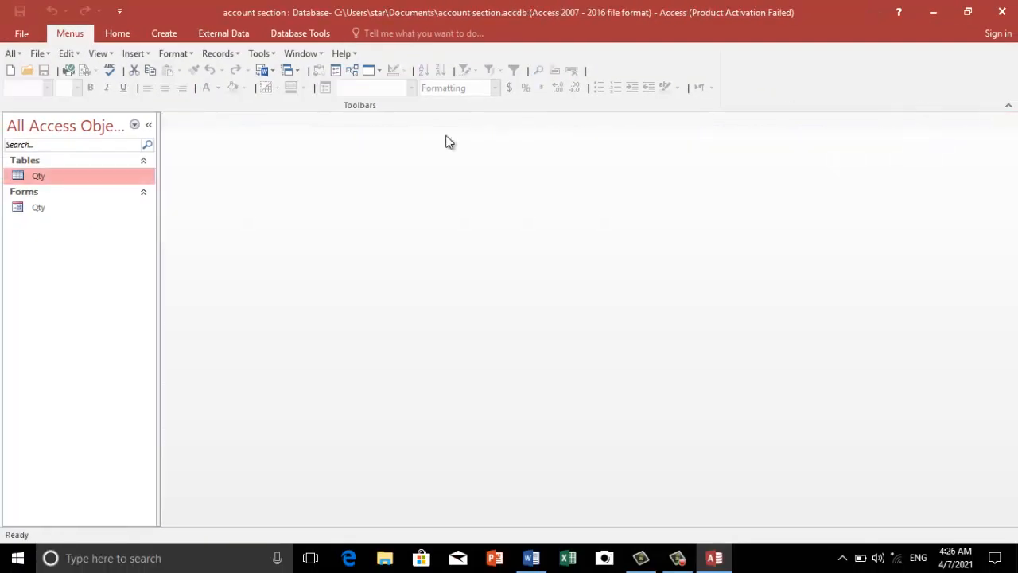
double_click(81, 211)
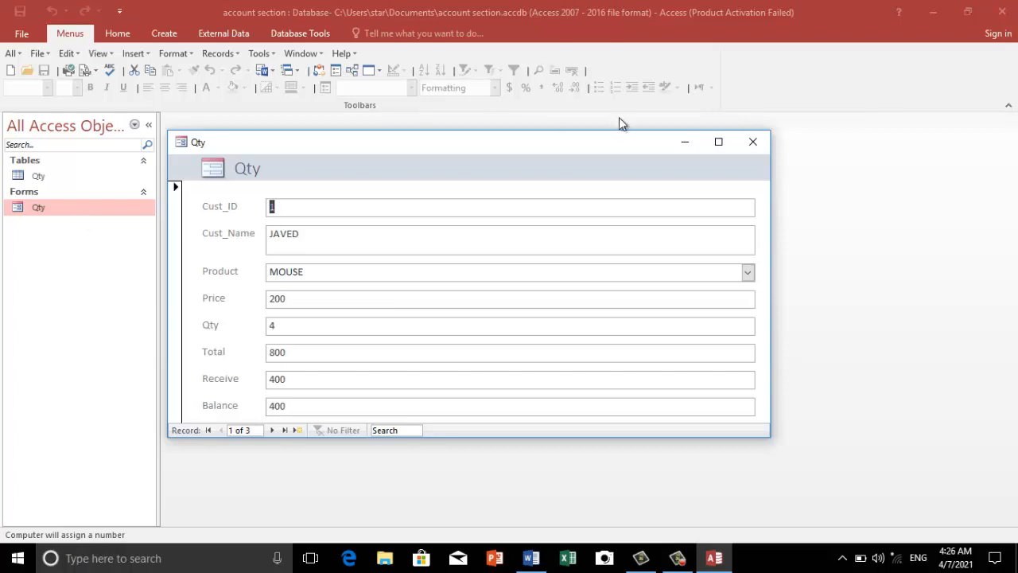
click(758, 151)
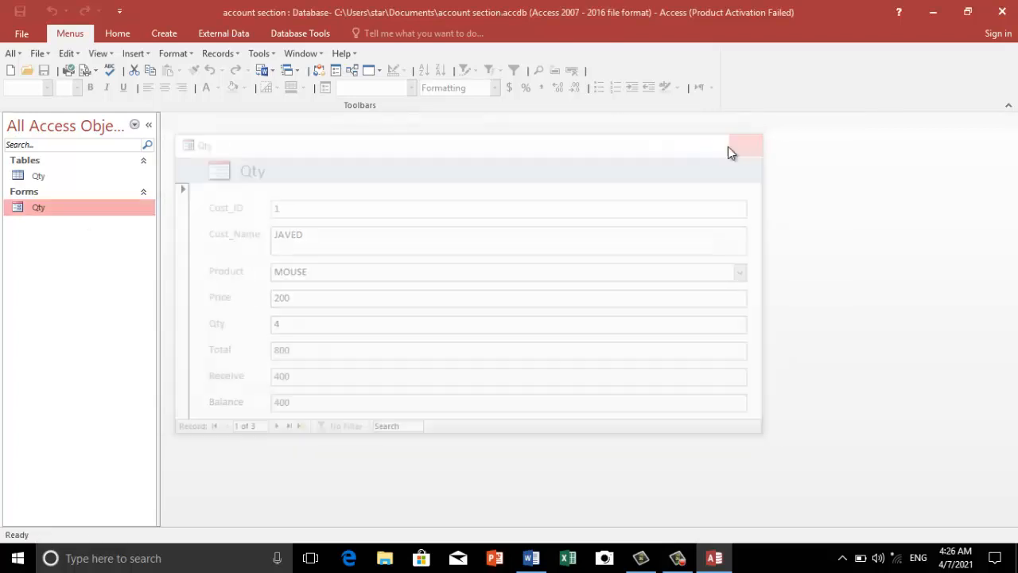
click(71, 180)
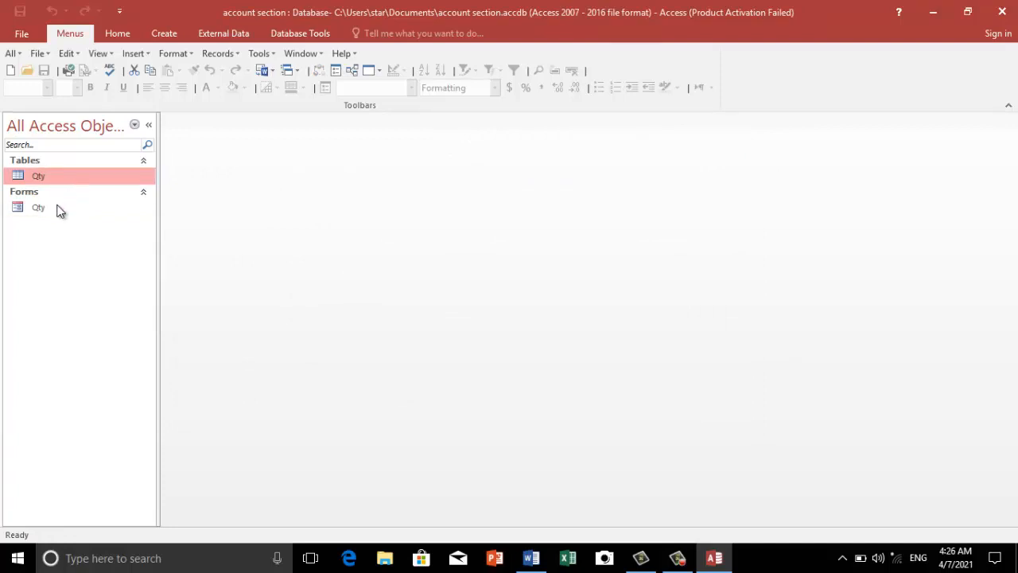
click(56, 209)
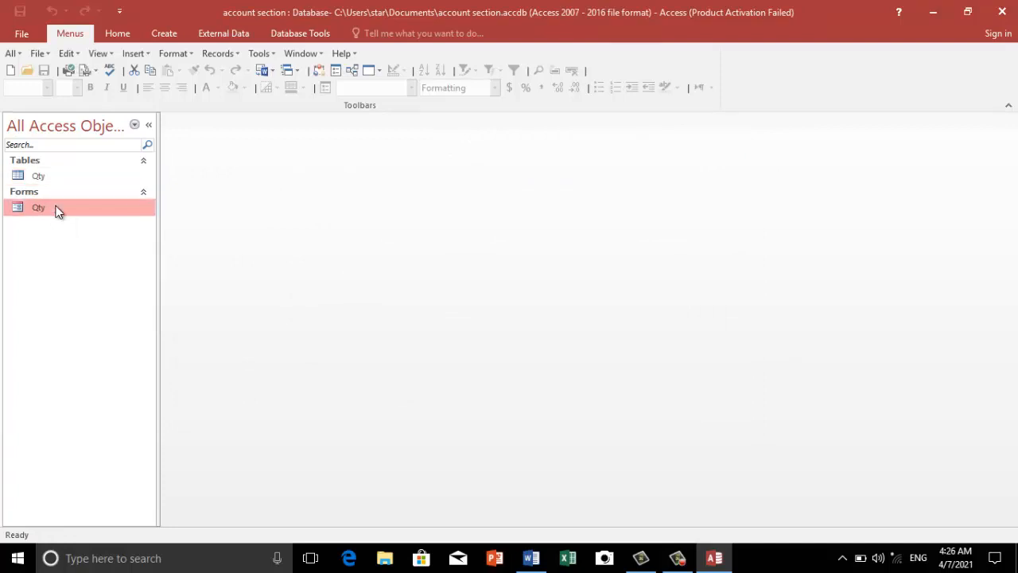
click(51, 181)
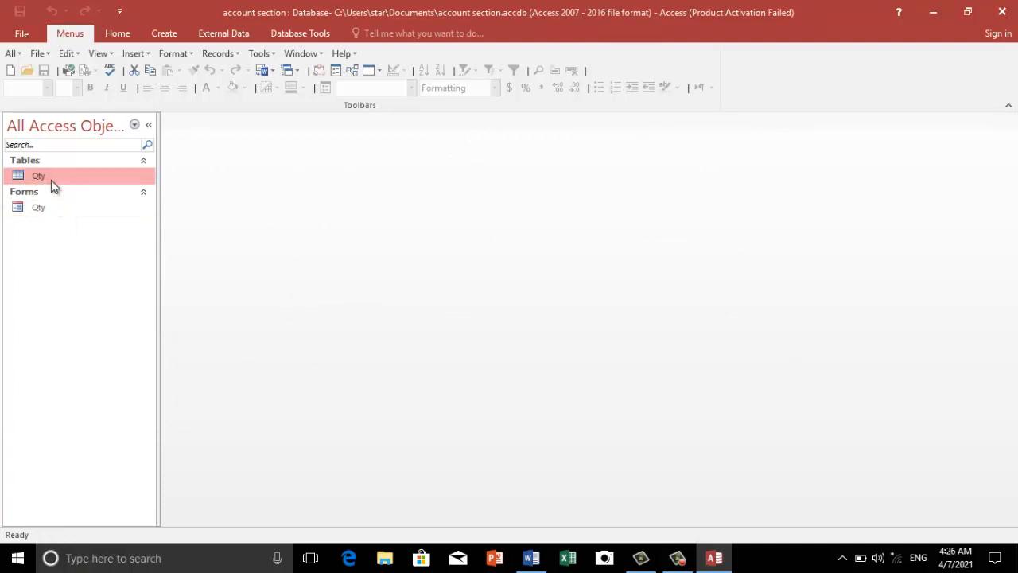